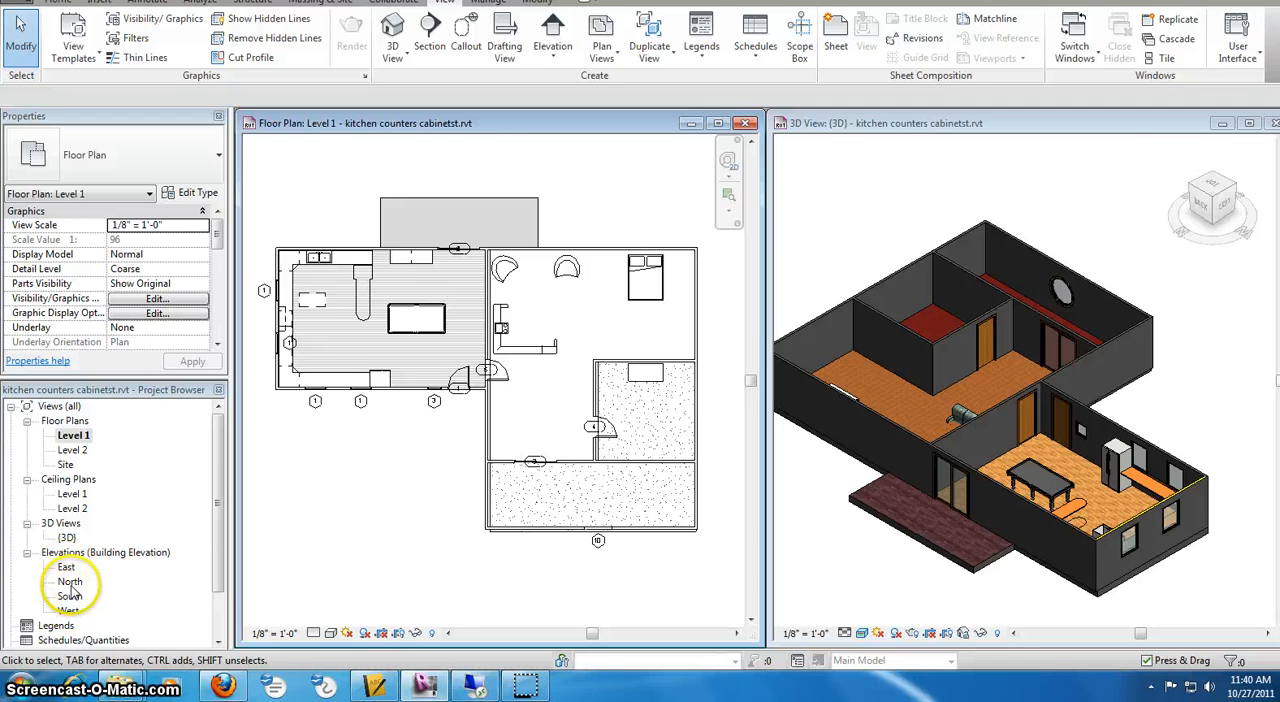
In the North elevation, set Level 2's elevation to 9' 0" and close the view
double_click(70, 584)
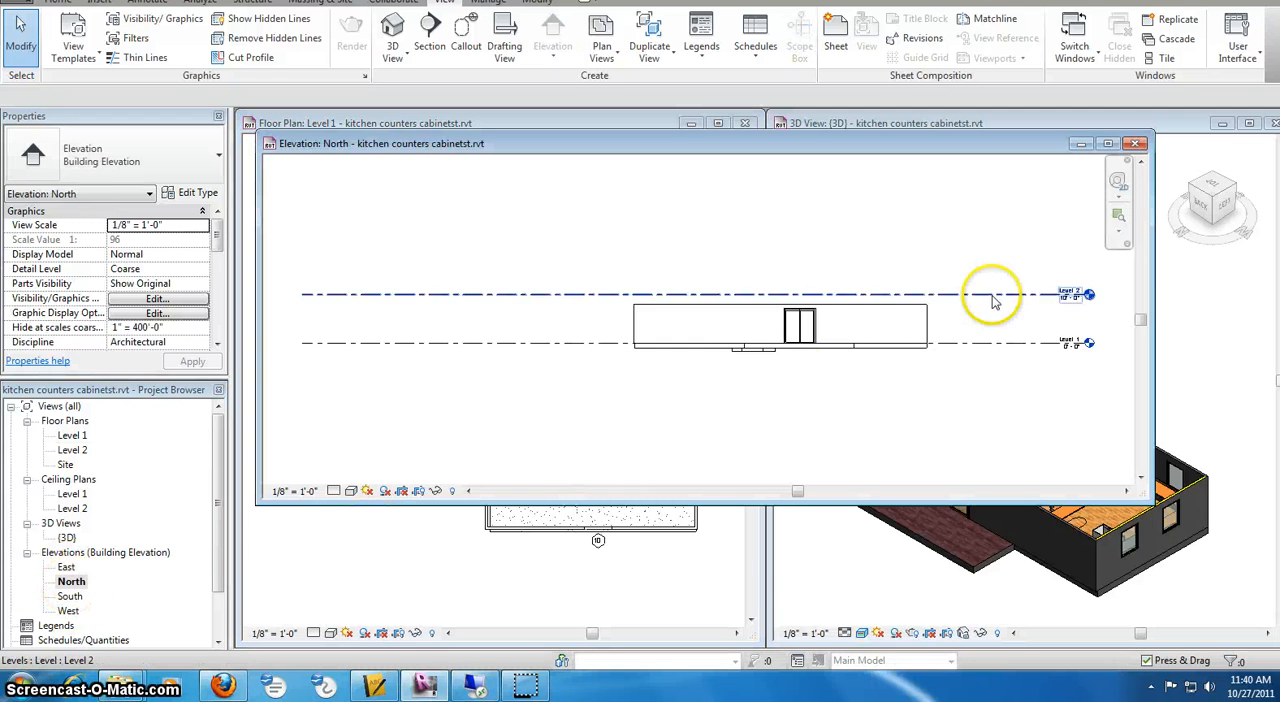
scroll(1089, 283, up, 5)
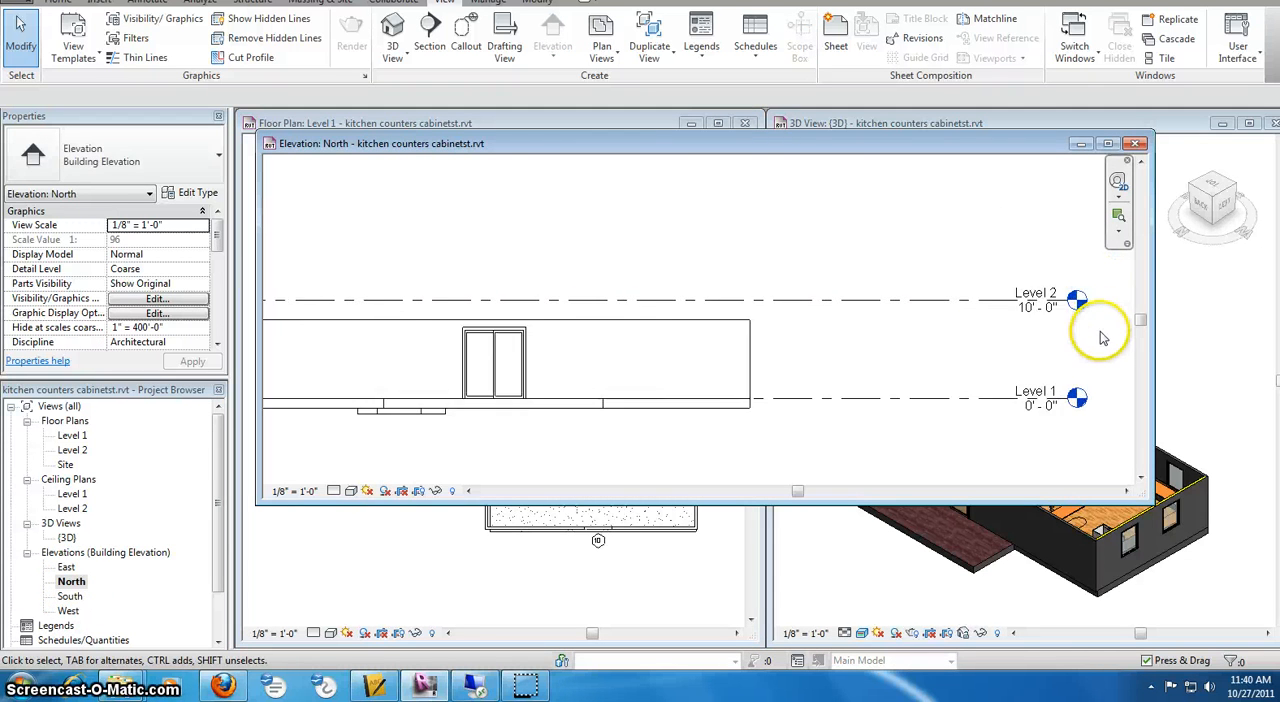
scroll(1101, 338, up, 1)
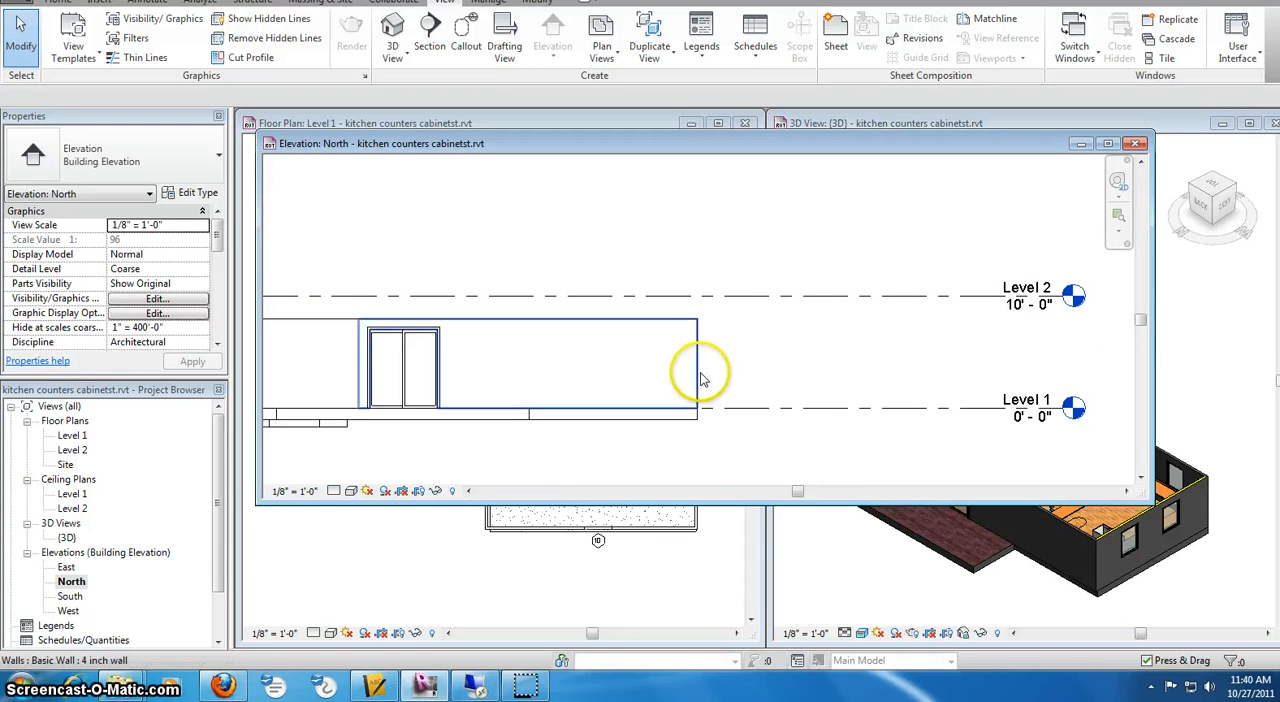
click(715, 318)
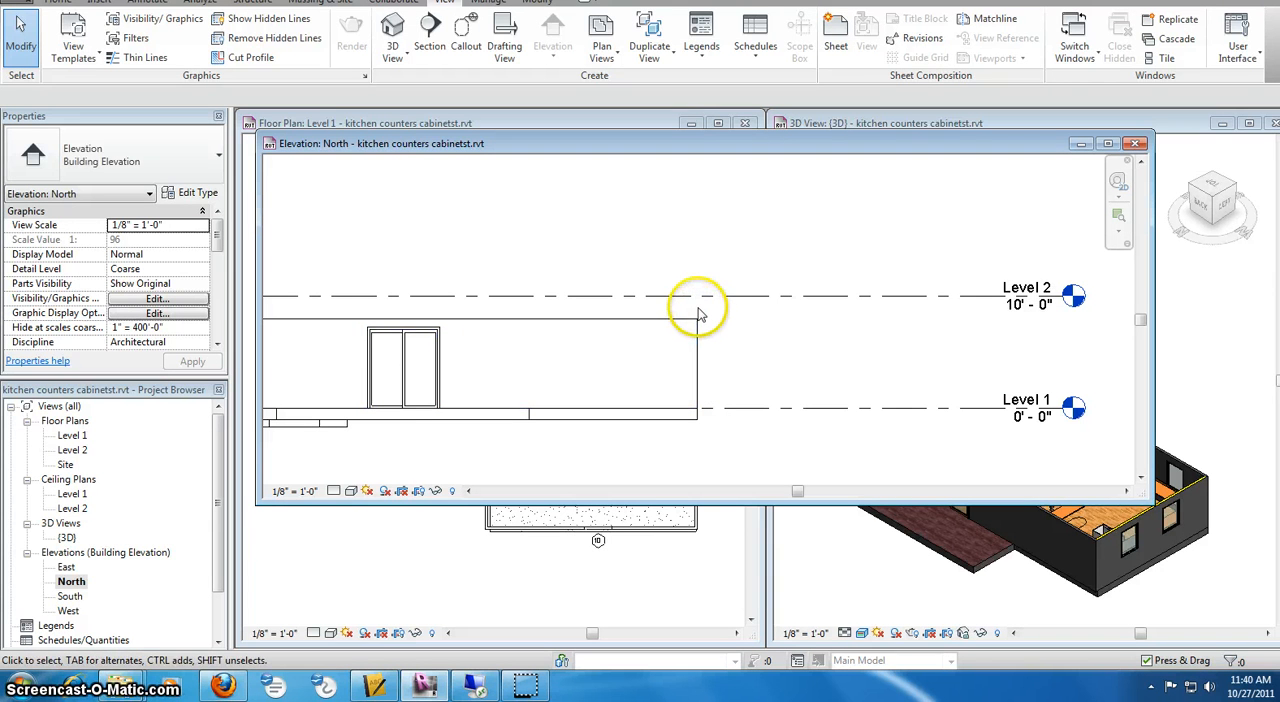
double_click(1030, 306)
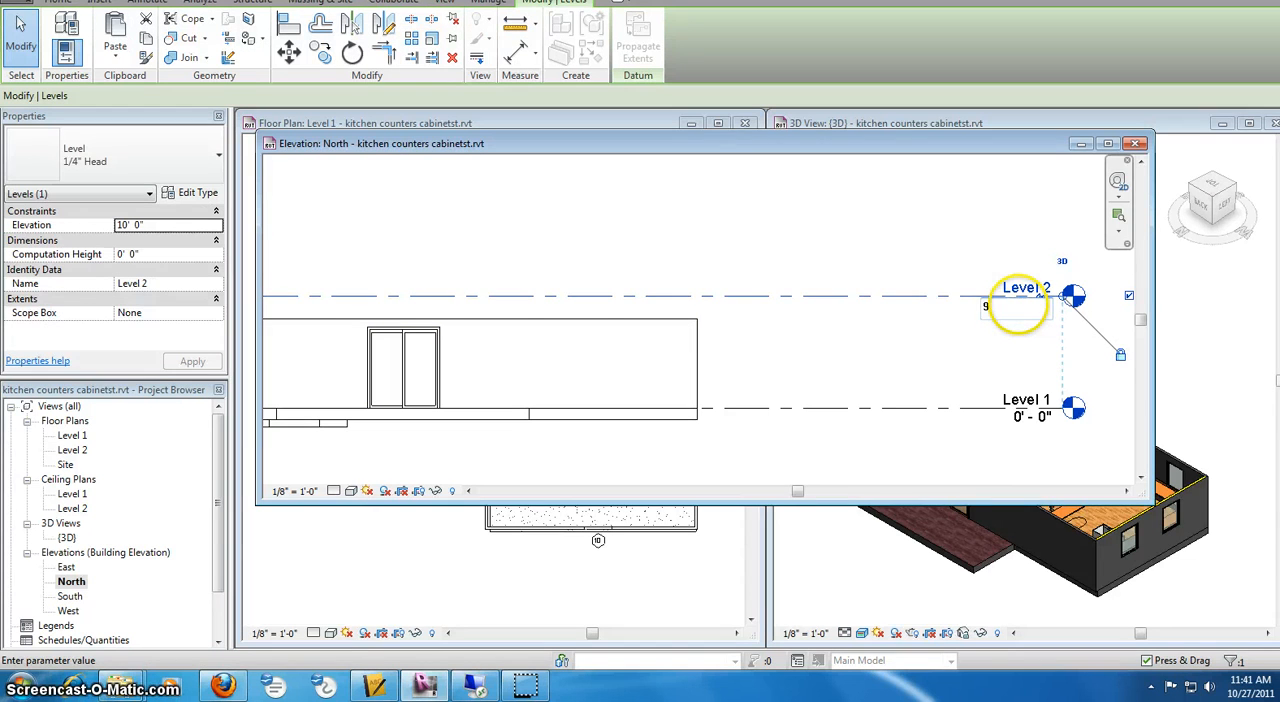
key(Return)
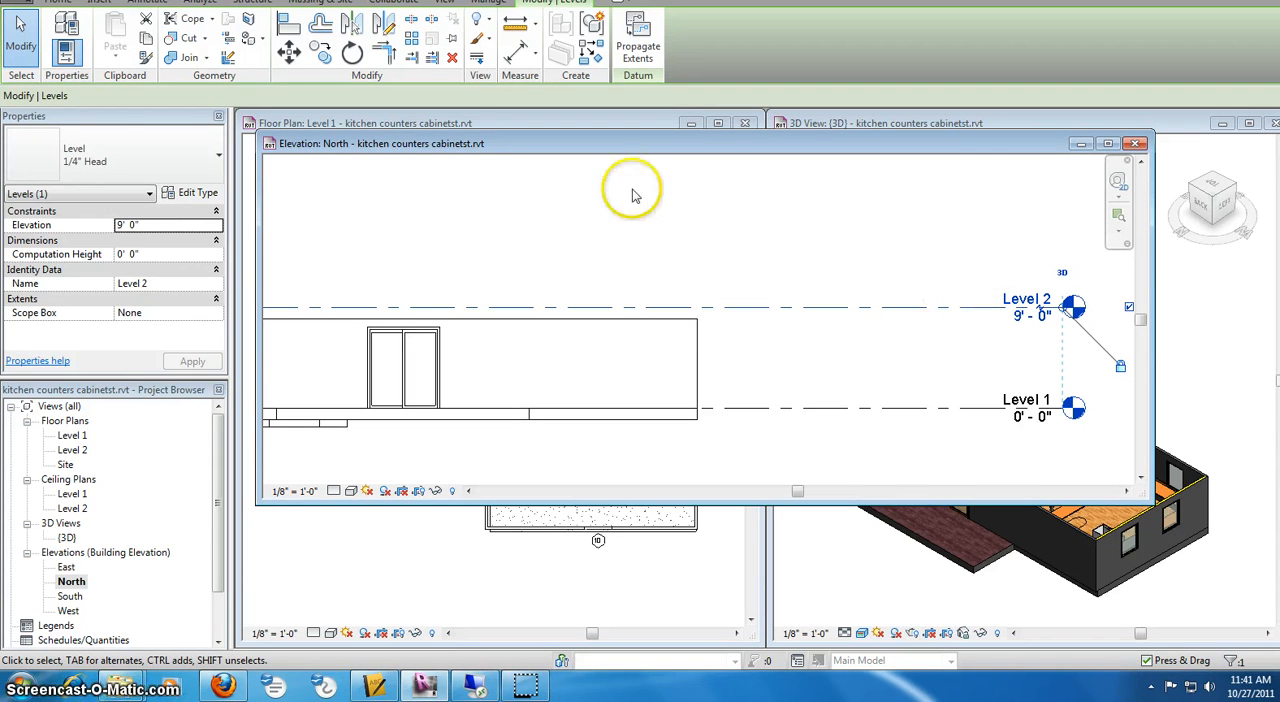
click(1135, 145)
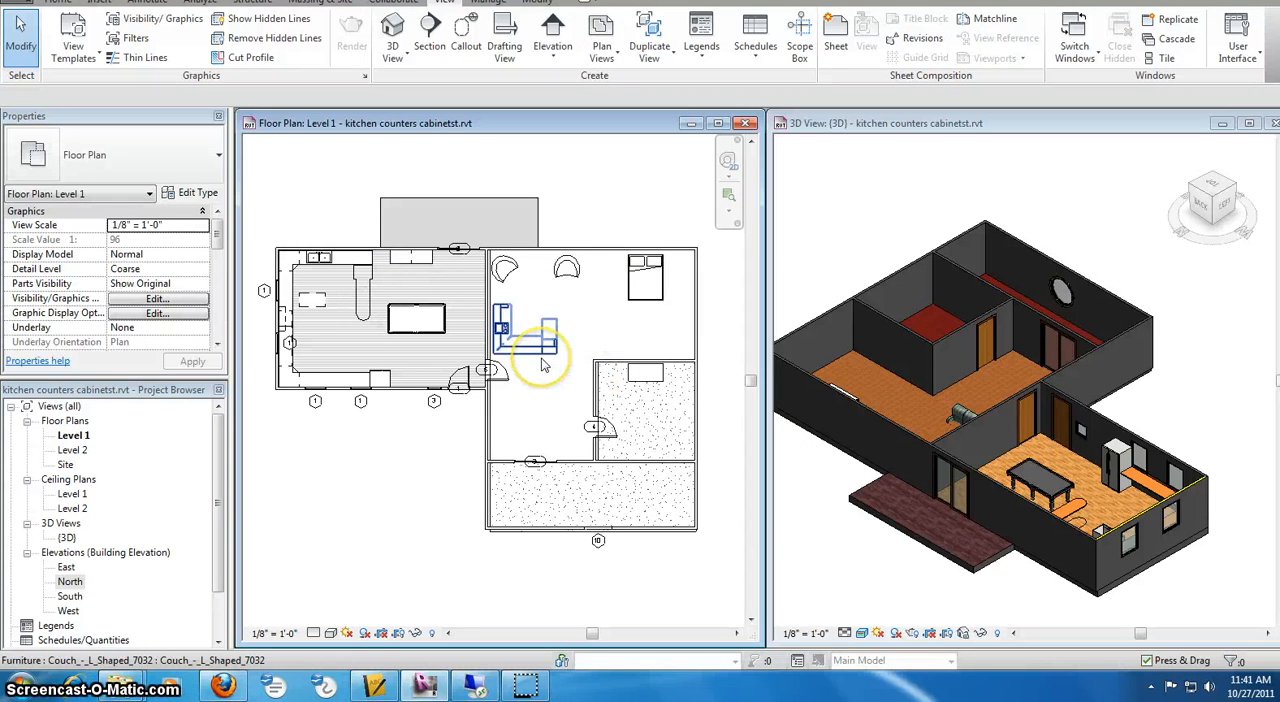
Open the Level 2 floor plan and maximize its view around the building outline
double_click(72, 450)
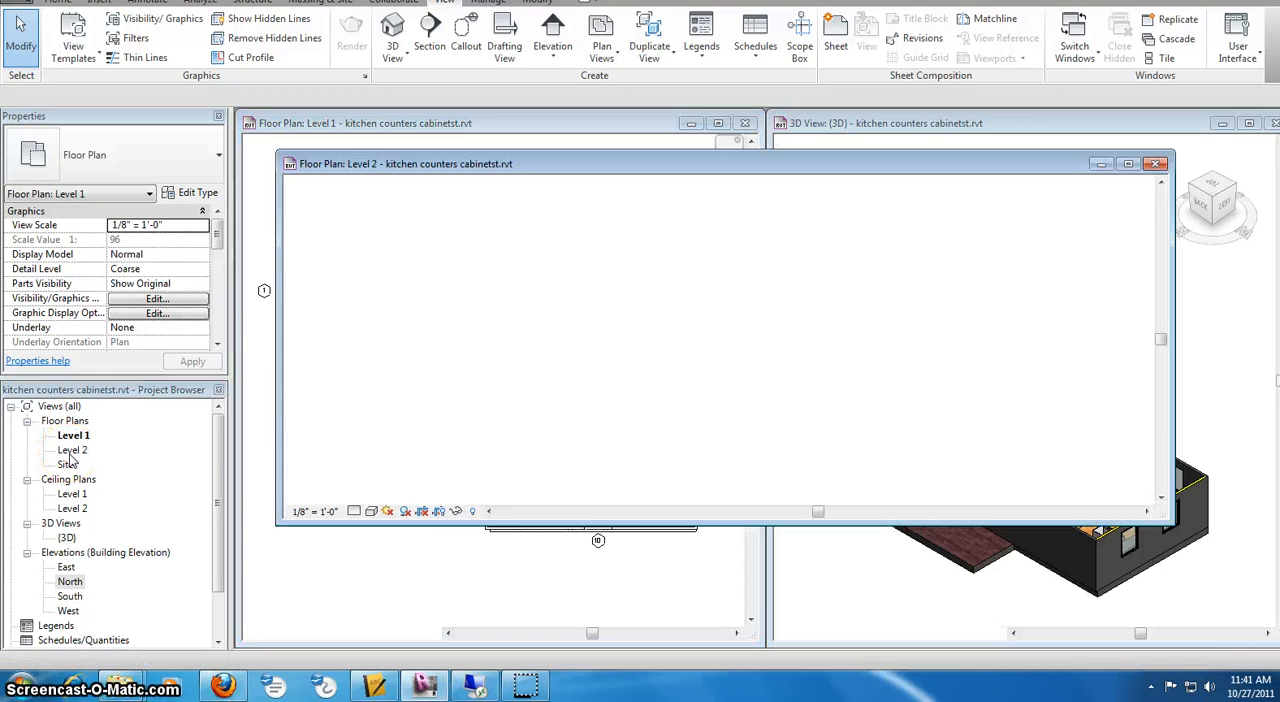
click(1127, 164)
middle_drag(371, 337, 509, 277)
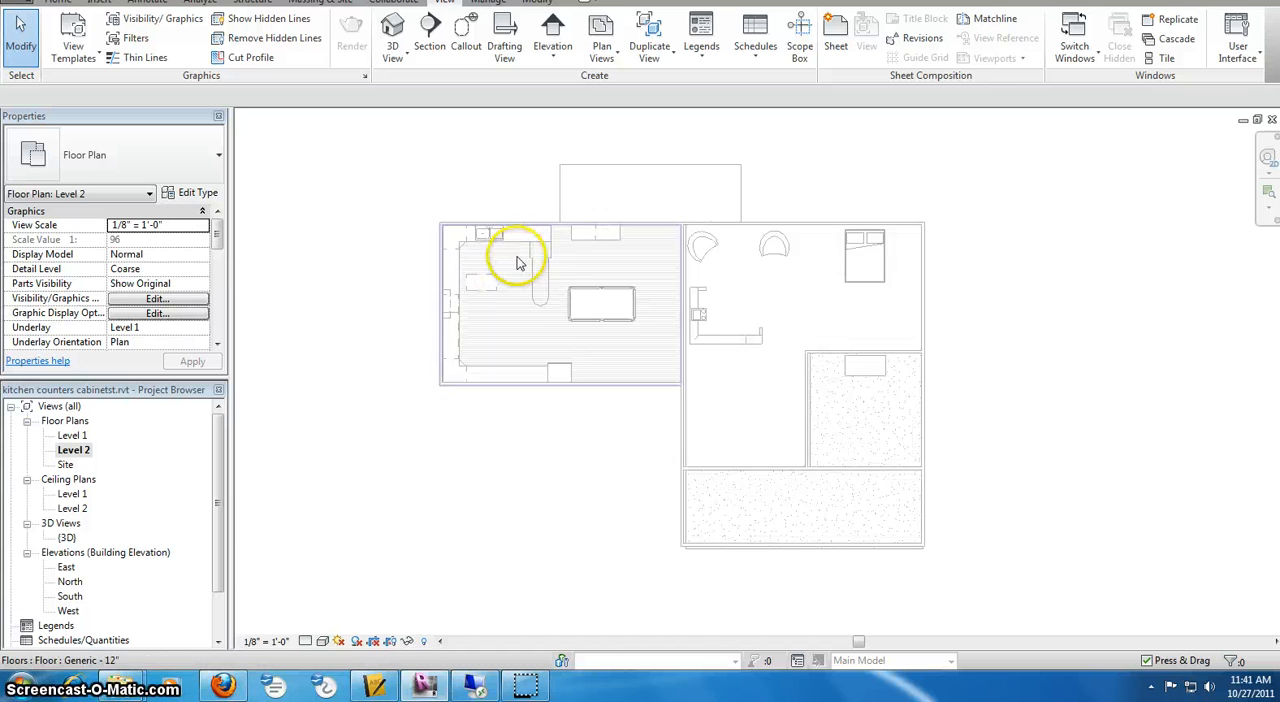
scroll(519, 263, up, 1)
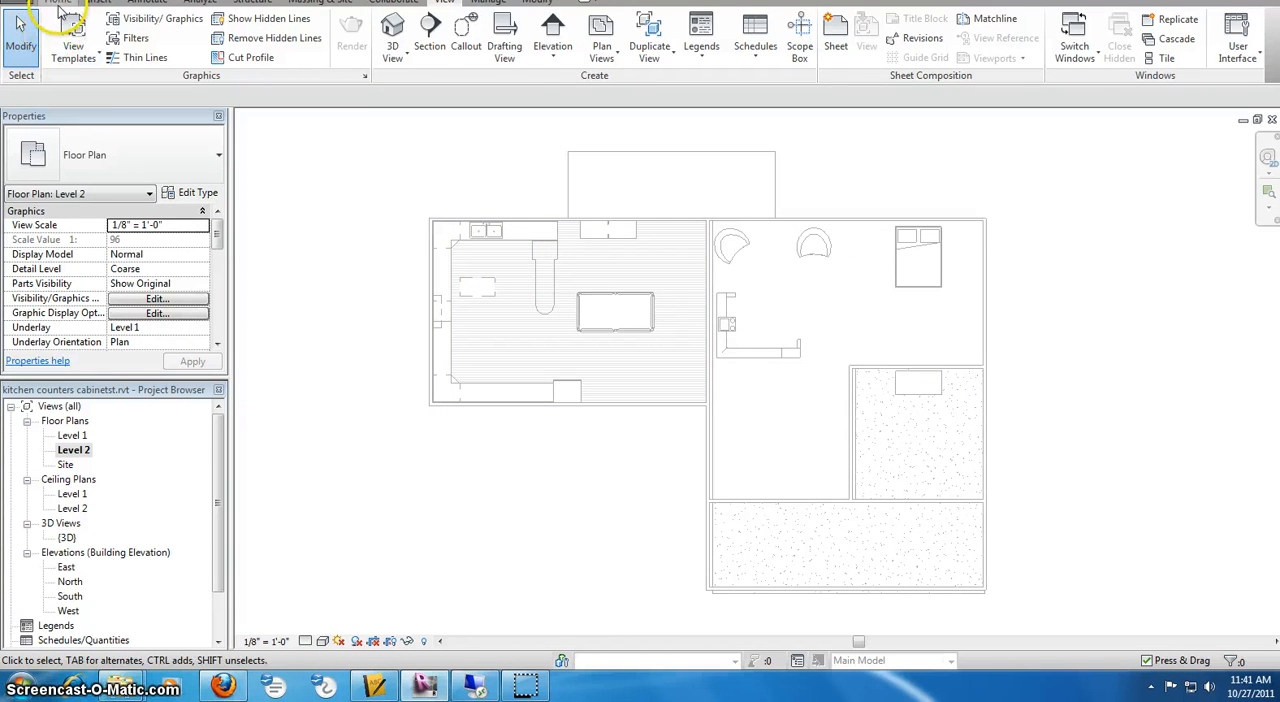
Start the Wall command with the 4 inch wall and set its location line to Finish Face: Exterior
click(58, 3)
click(60, 36)
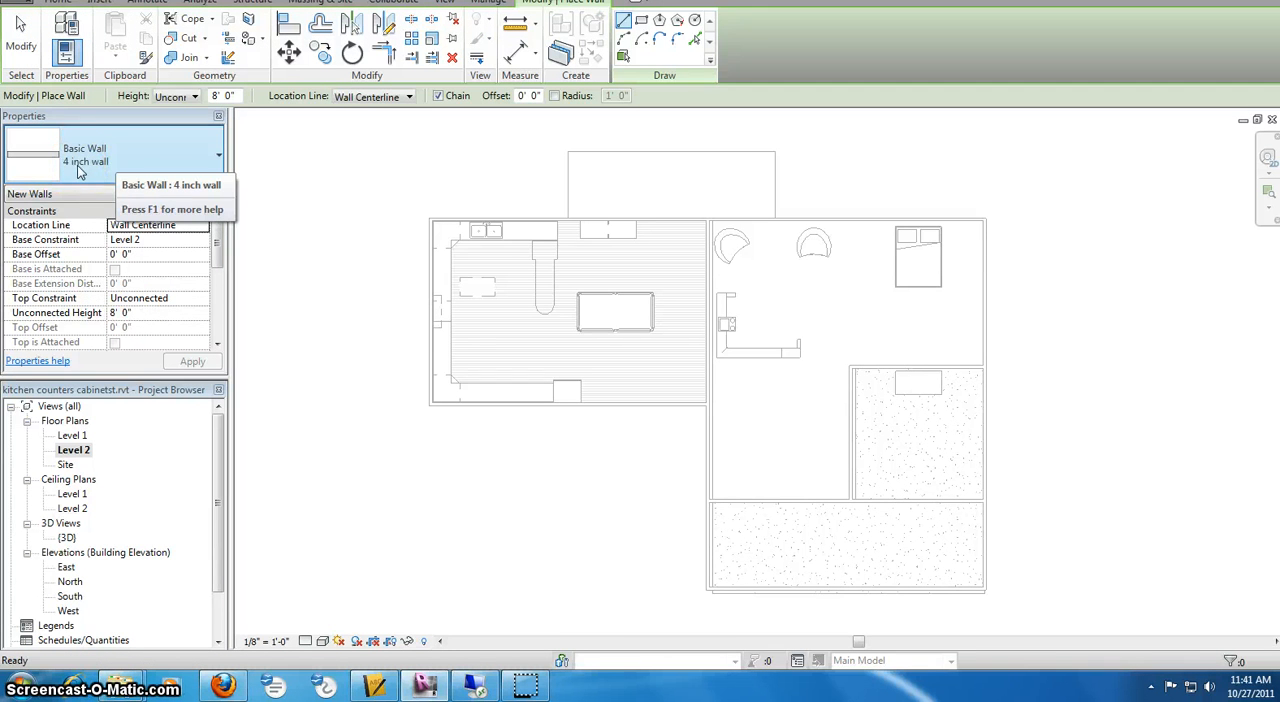
click(122, 330)
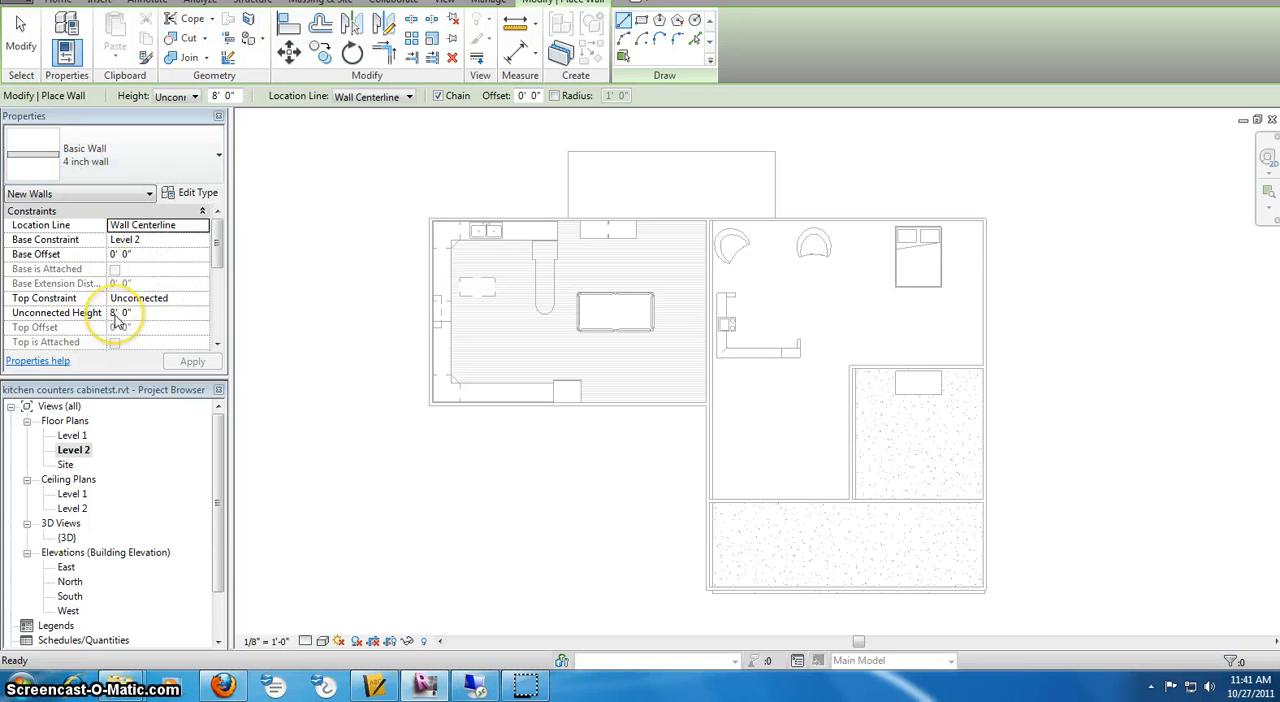
click(170, 228)
click(201, 226)
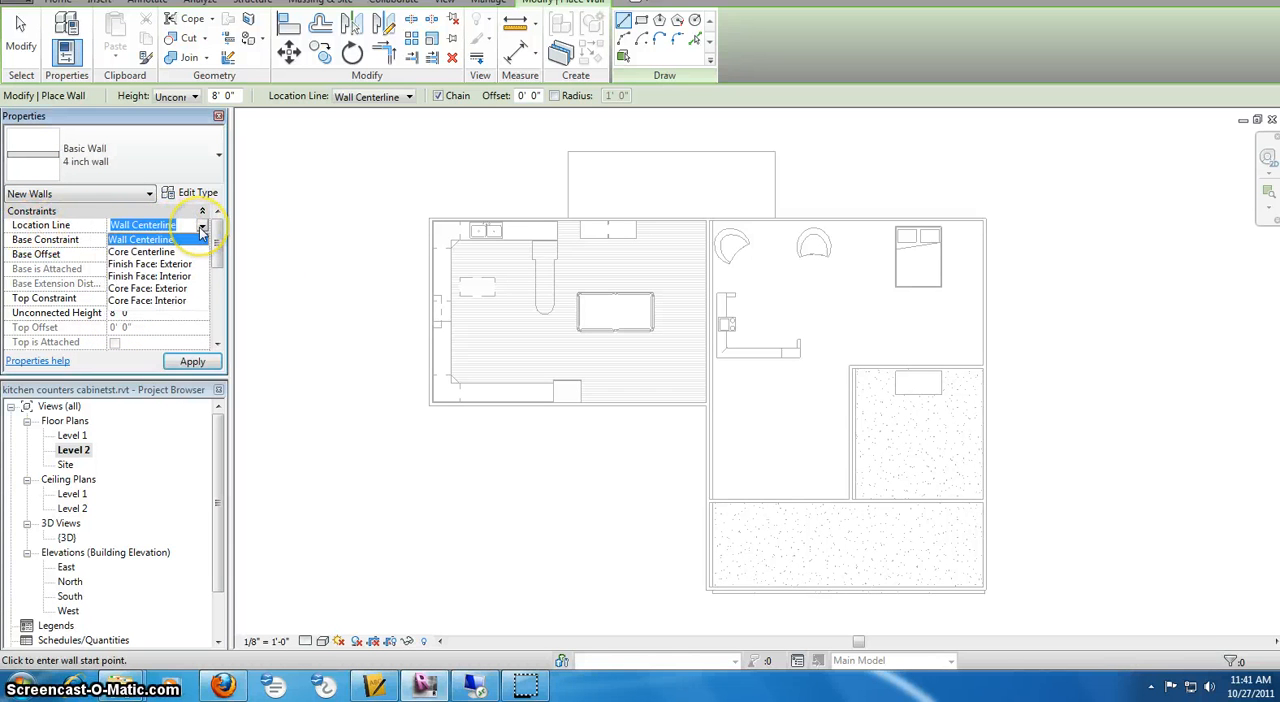
click(165, 264)
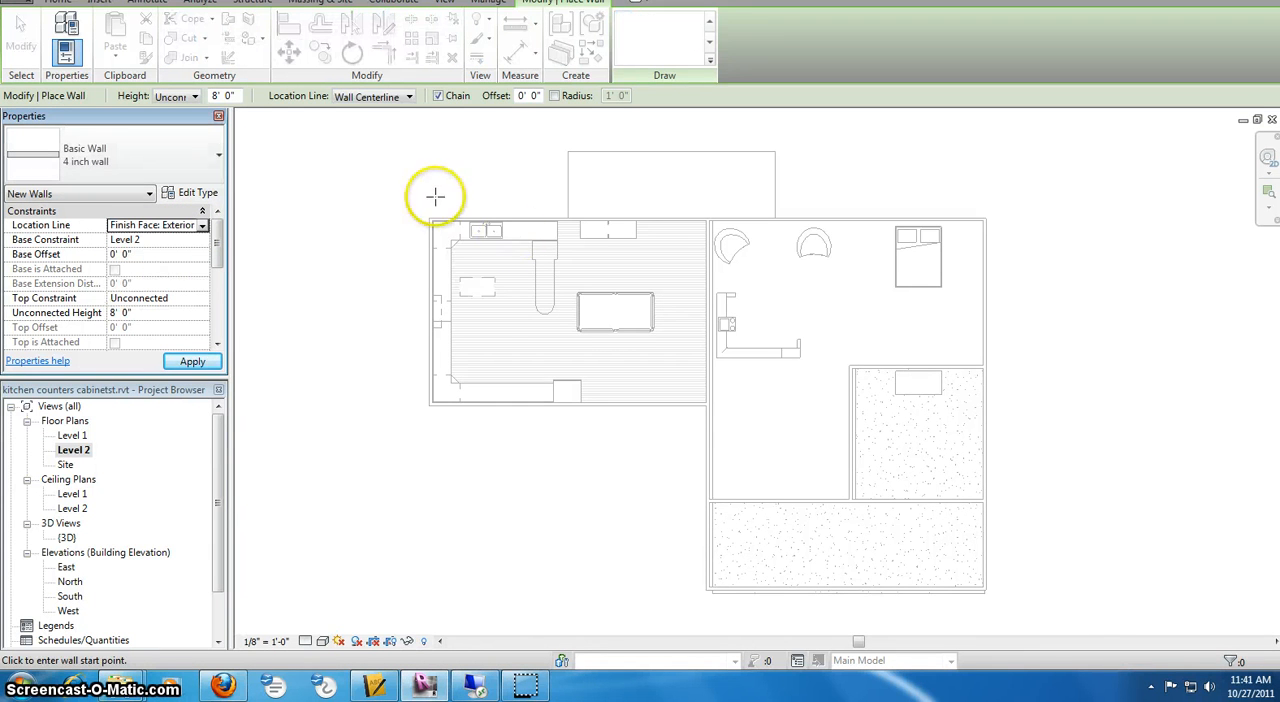
Draw the Level 2 north wall along the outer face below, from the northwest to the northeast corner
scroll(432, 212, up, 2)
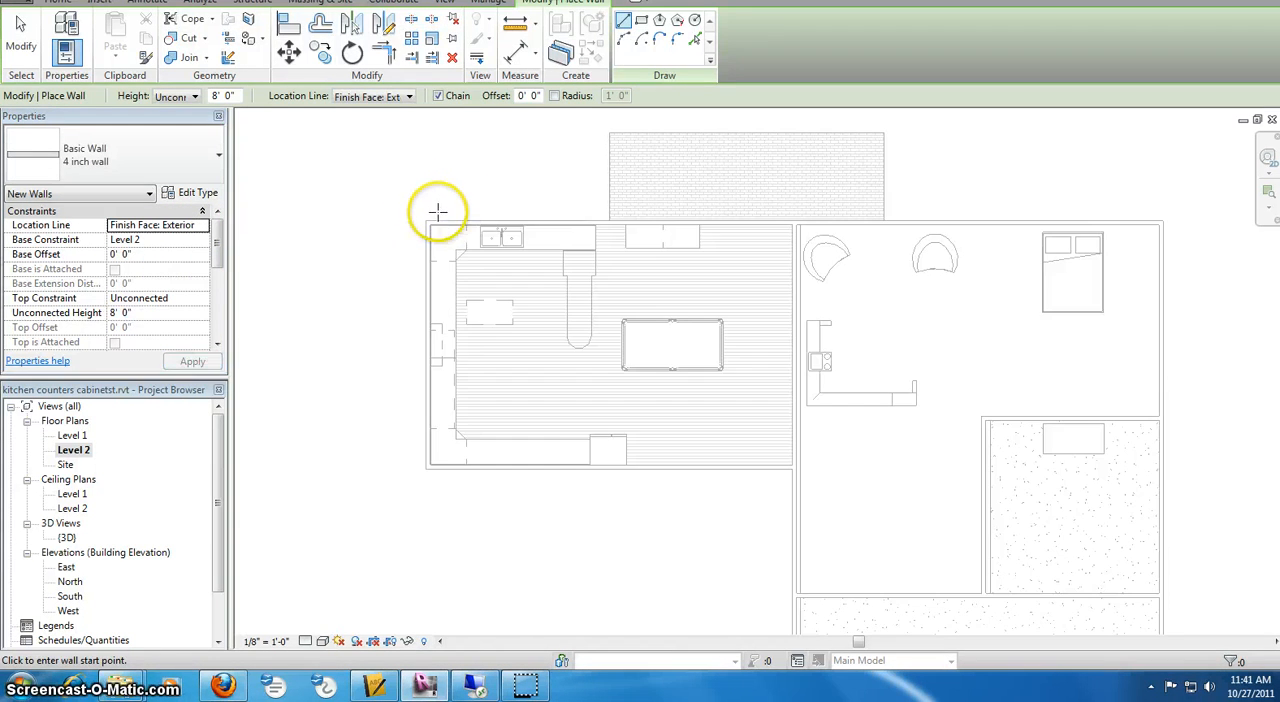
click(424, 217)
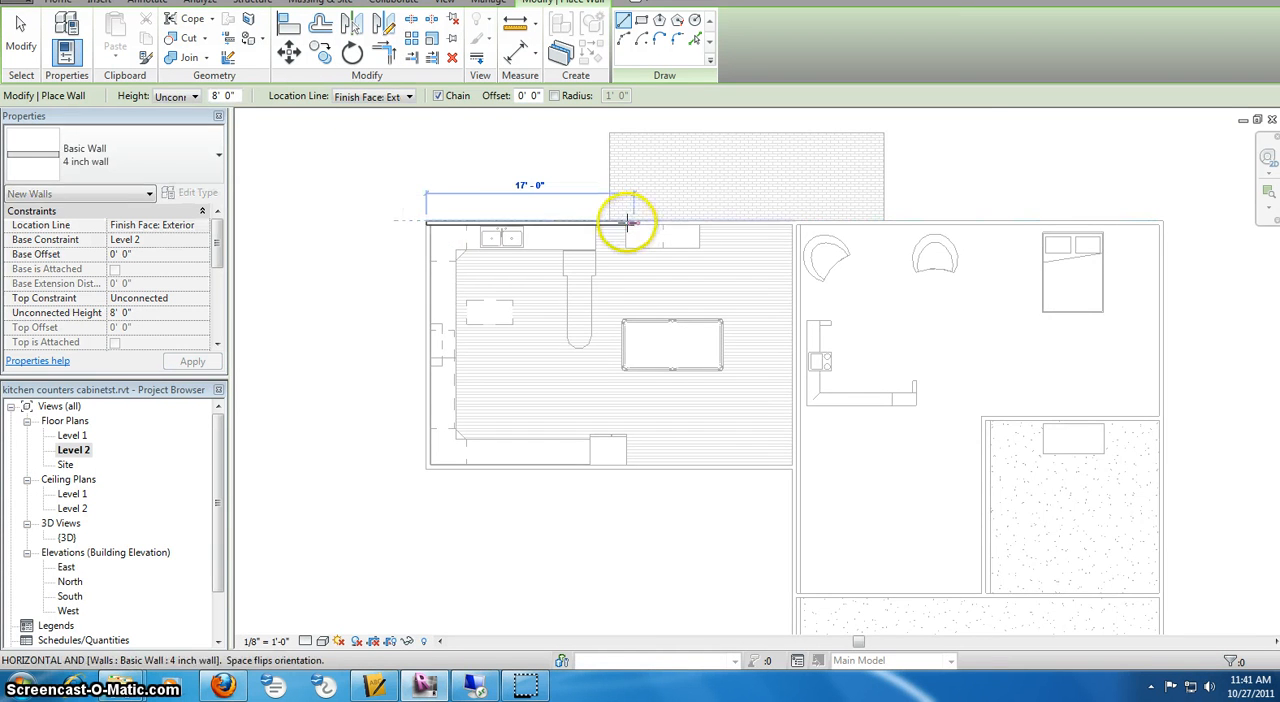
scroll(535, 220, up, 3)
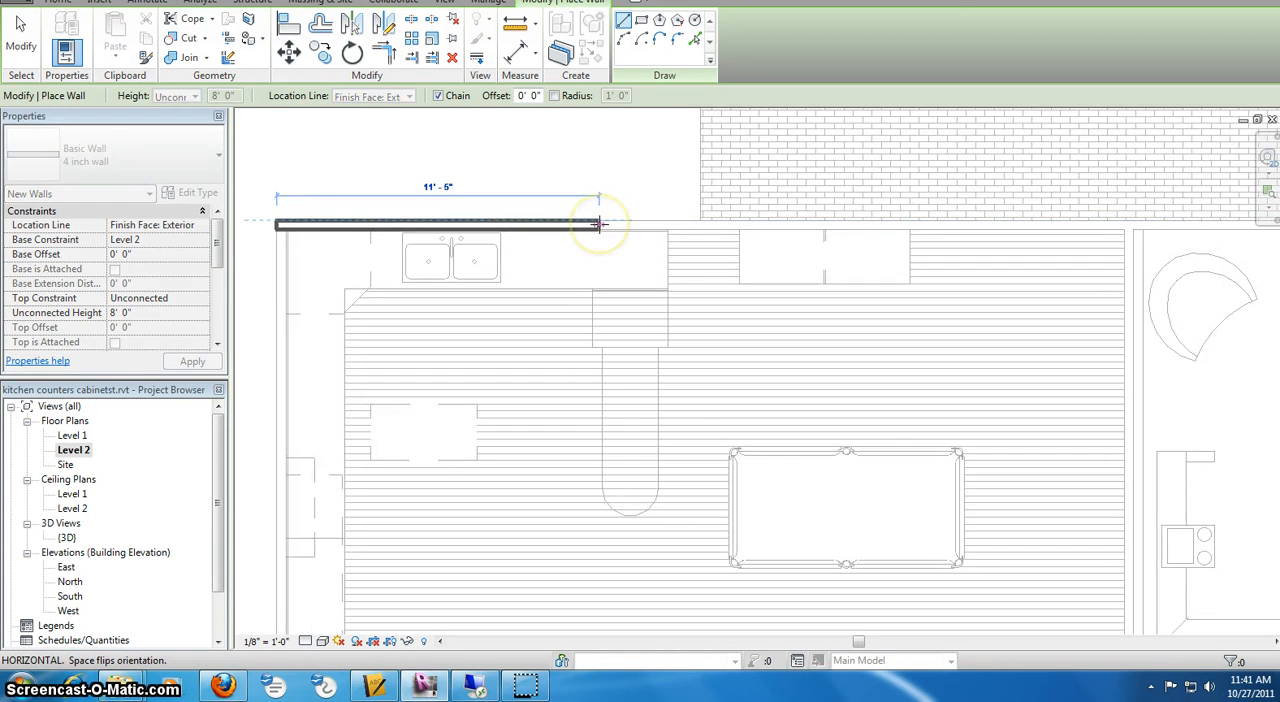
scroll(598, 224, down, 1)
scroll(860, 223, down, 1)
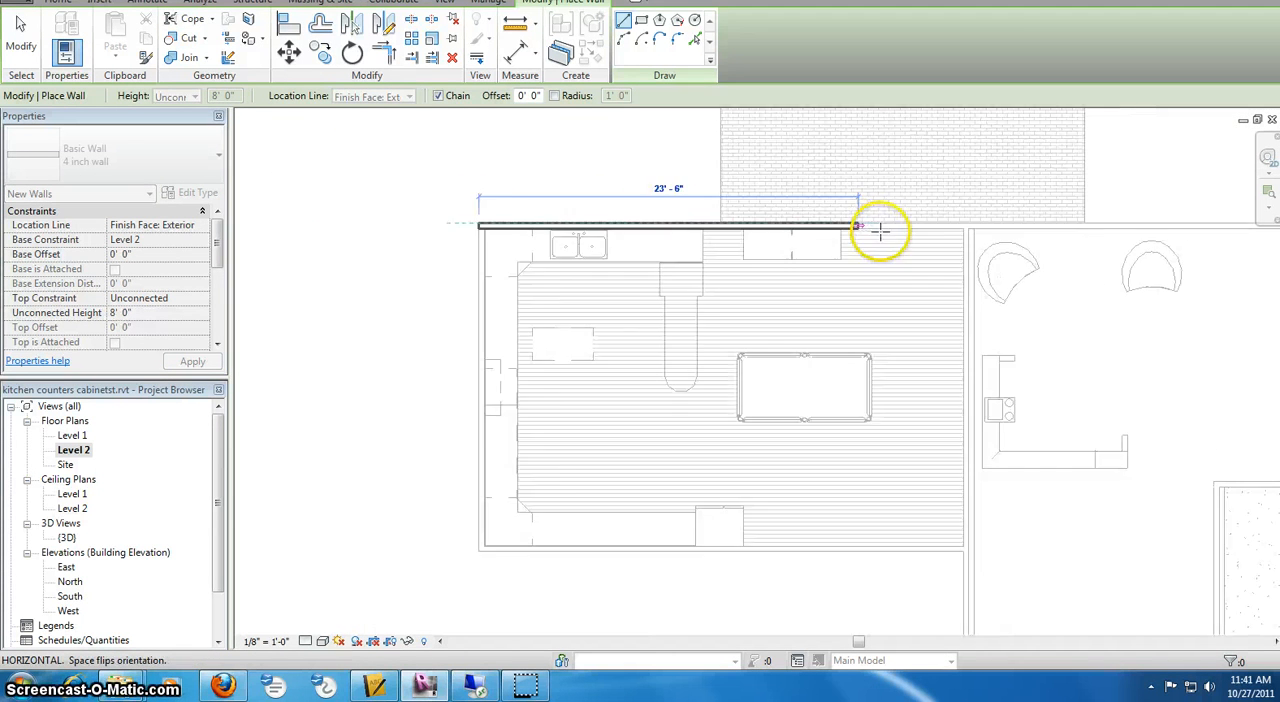
scroll(880, 232, down, 1)
middle_drag(880, 232, 430, 242)
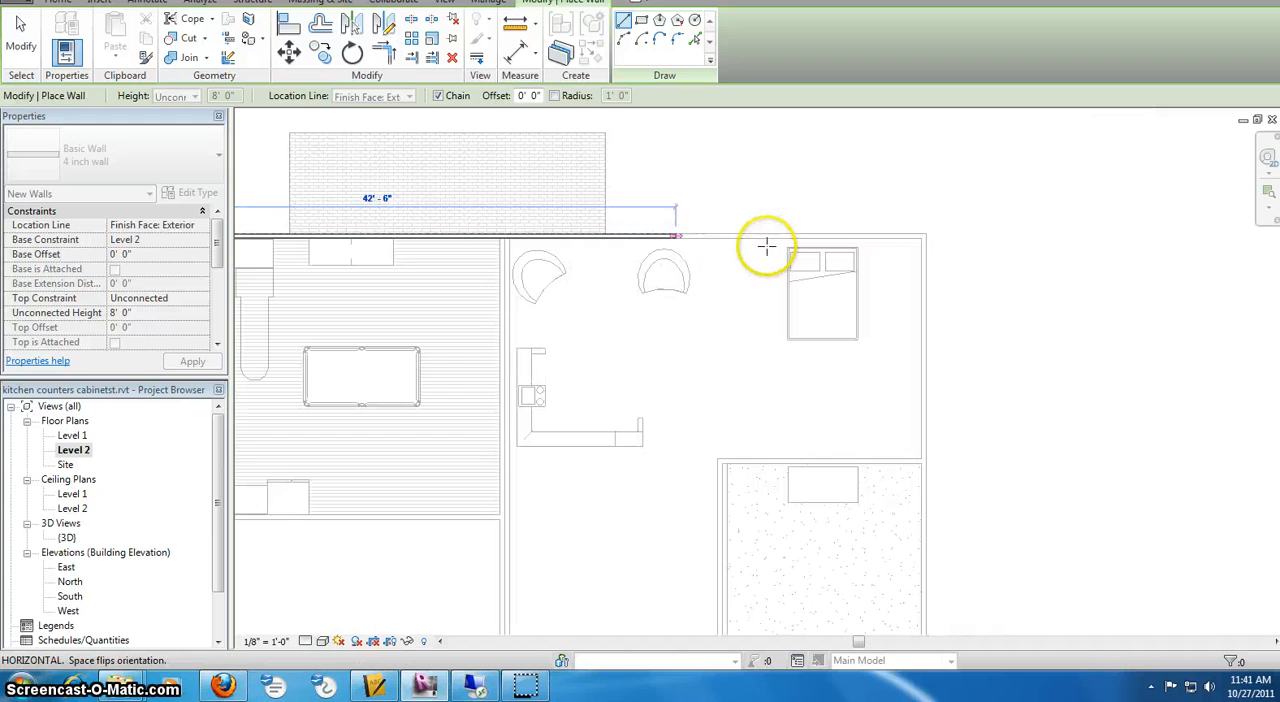
click(920, 228)
Continue the wall chain around the east, south and west sides of the L-shaped outline back to its start, and end the chain
scroll(889, 358, down, 1)
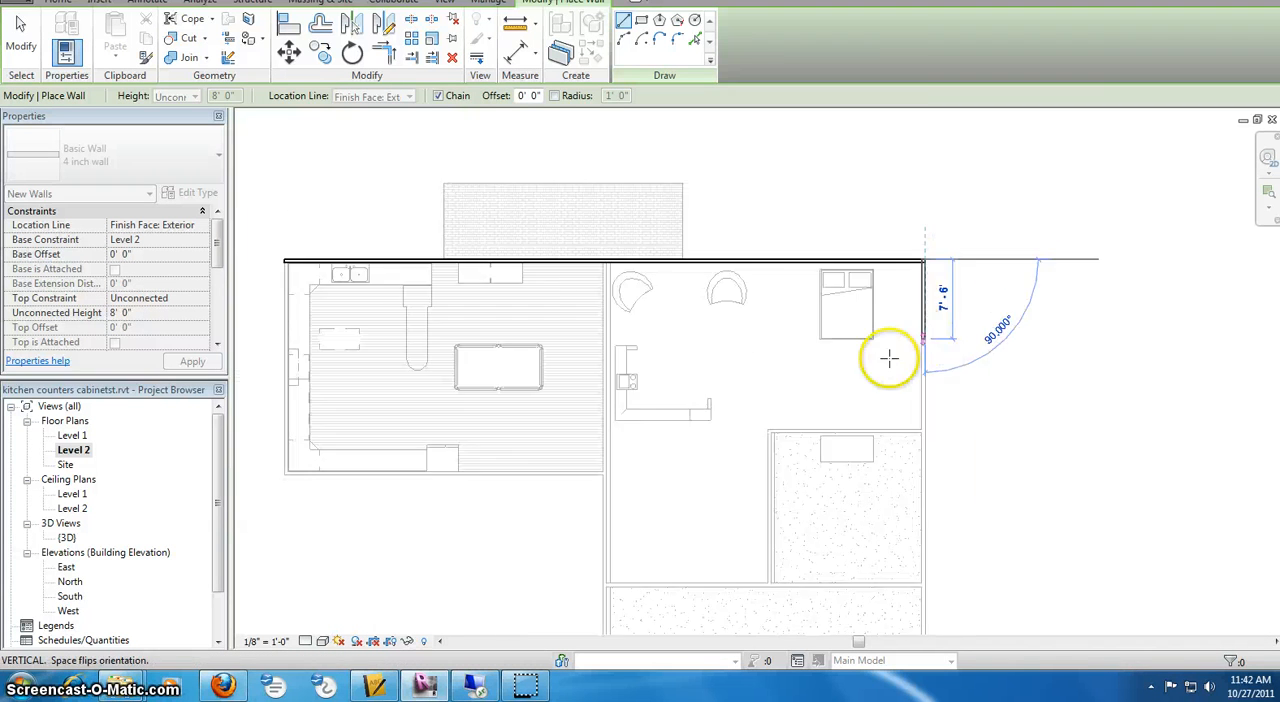
scroll(889, 358, down, 1)
middle_drag(889, 358, 900, 247)
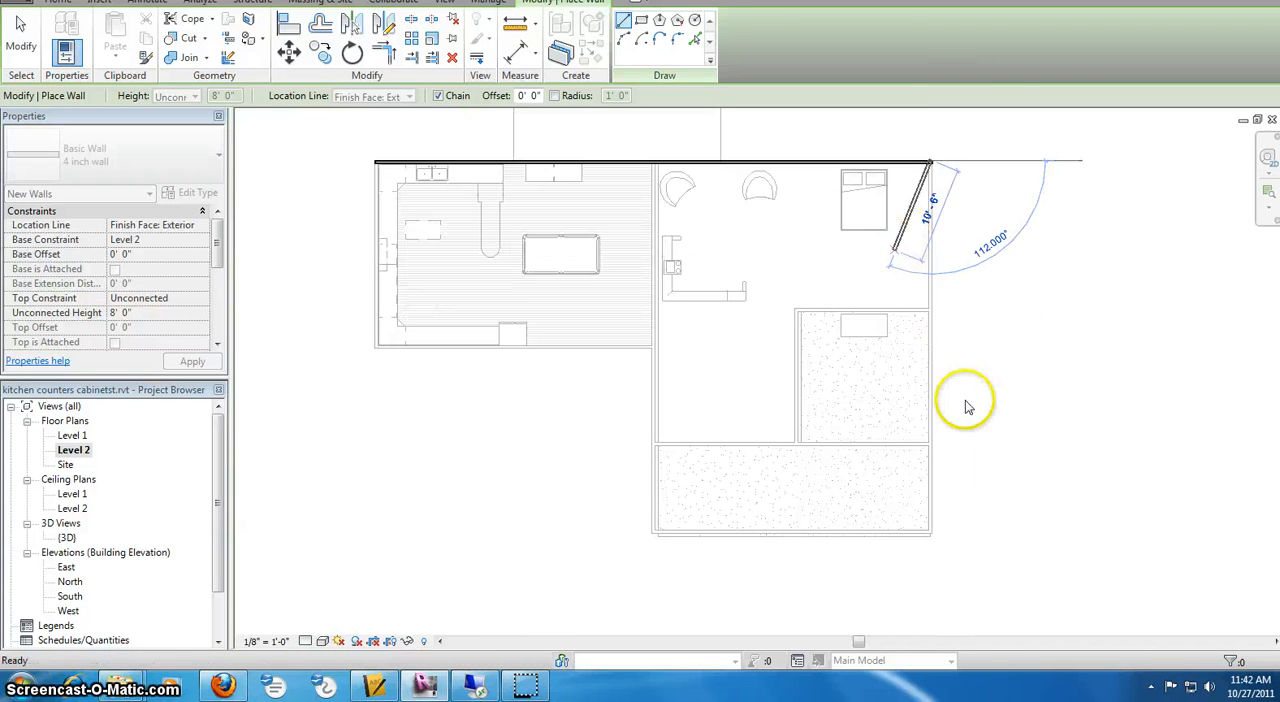
click(931, 533)
click(653, 531)
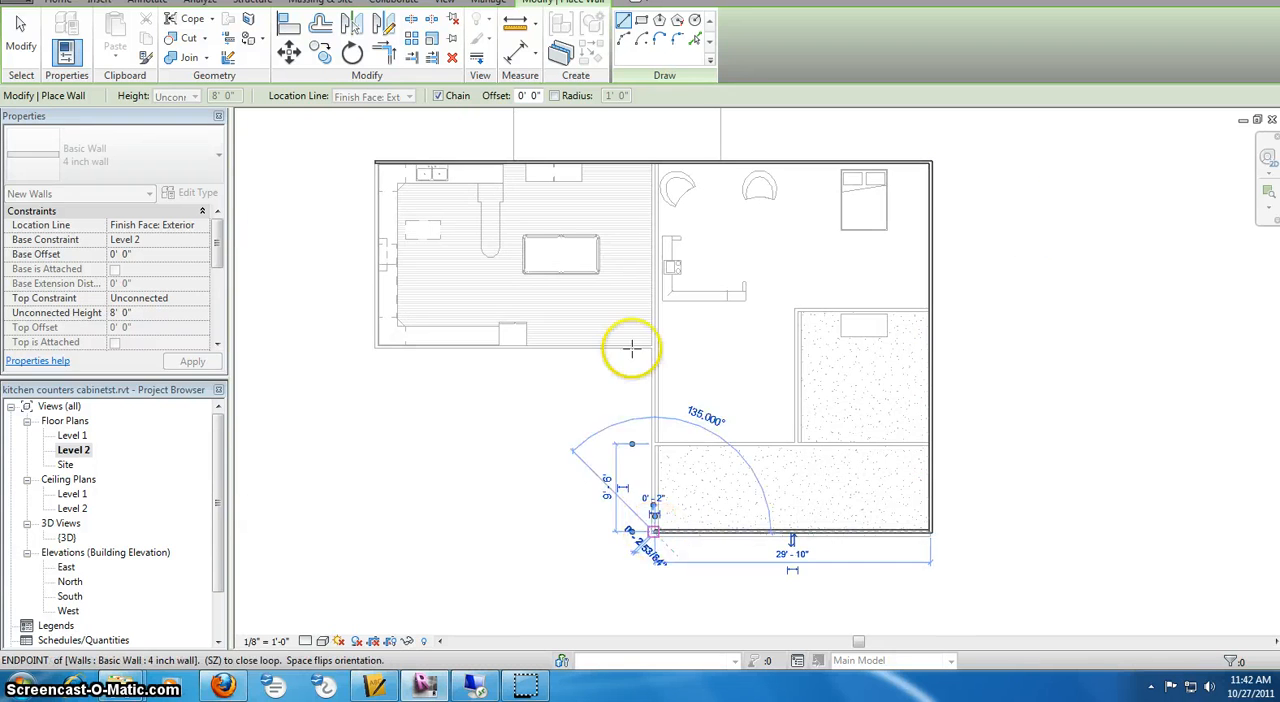
click(651, 349)
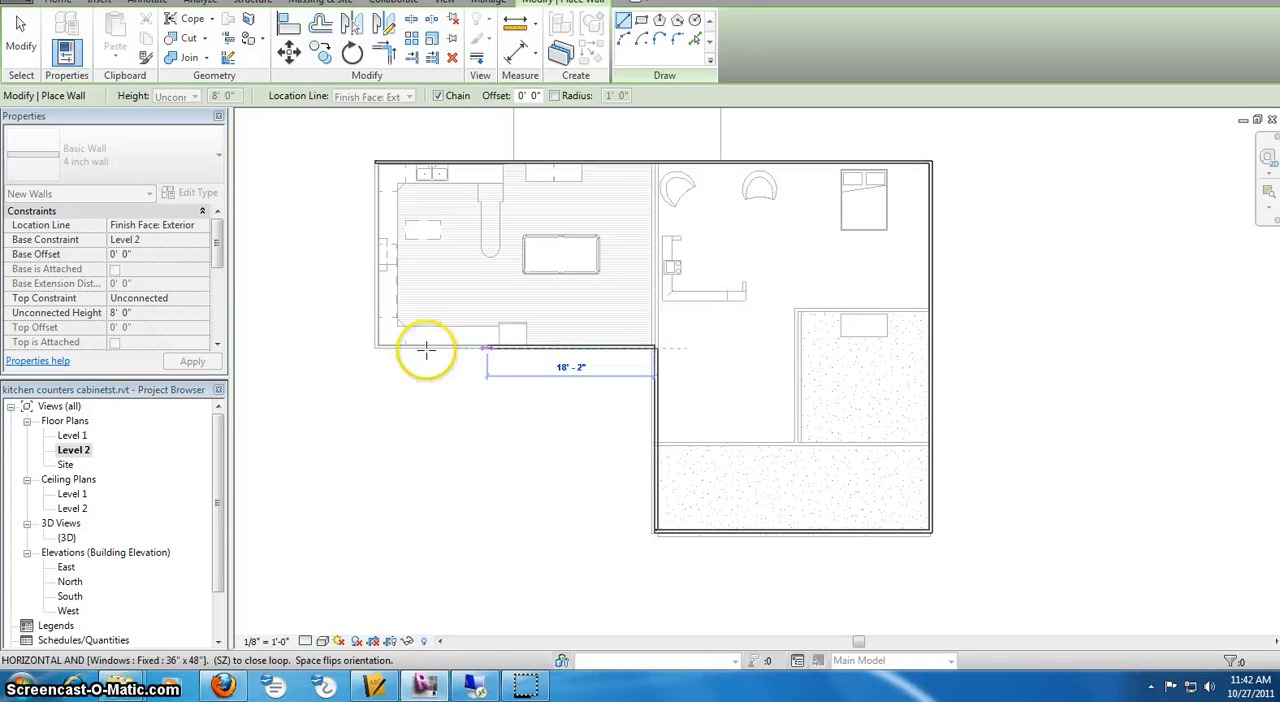
click(375, 348)
click(374, 161)
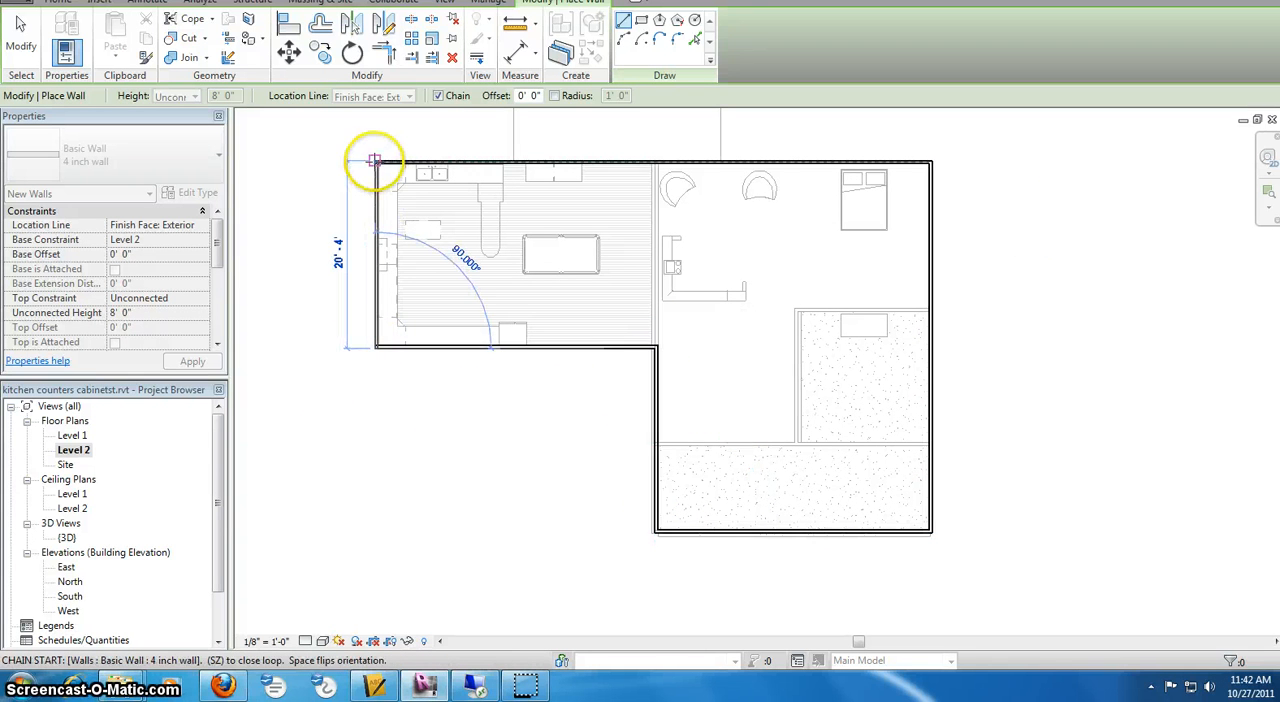
right_click(436, 198)
click(455, 206)
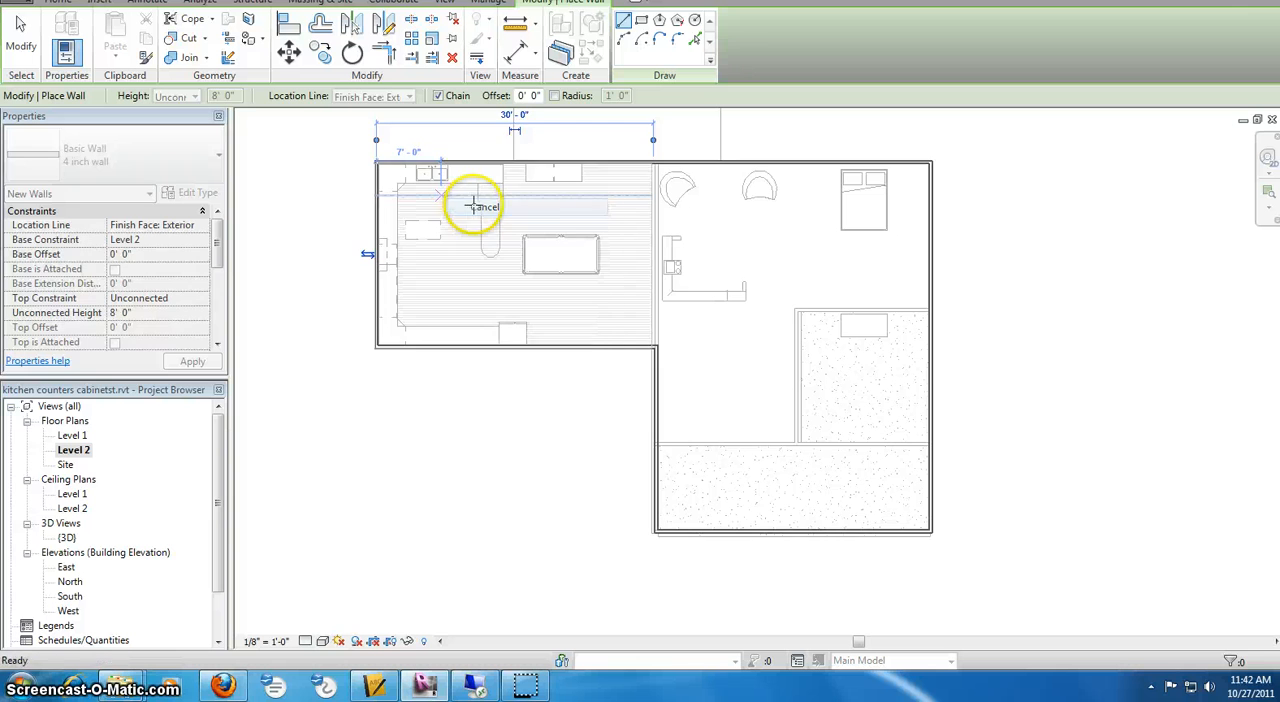
Examine how the Level 2 walls sit above the Level 1 walls in the 3D view, from the back and the back-left corner
double_click(66, 538)
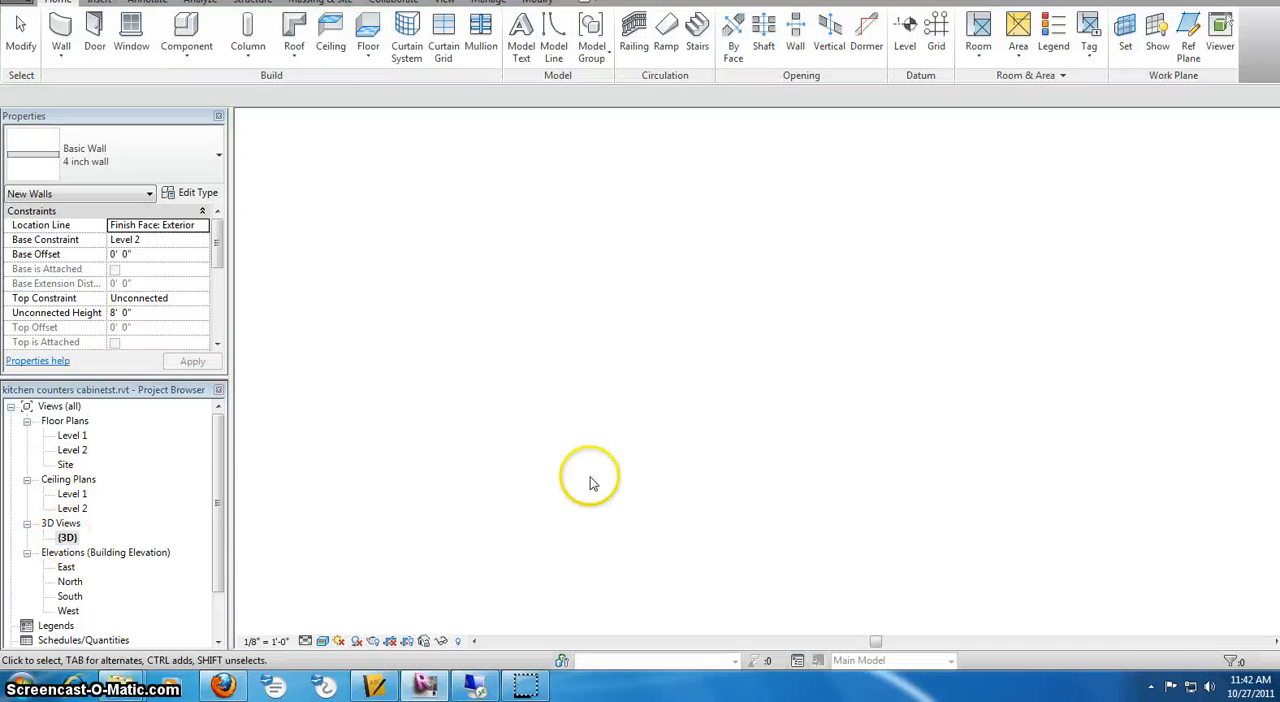
middle_drag(543, 351, 945, 340)
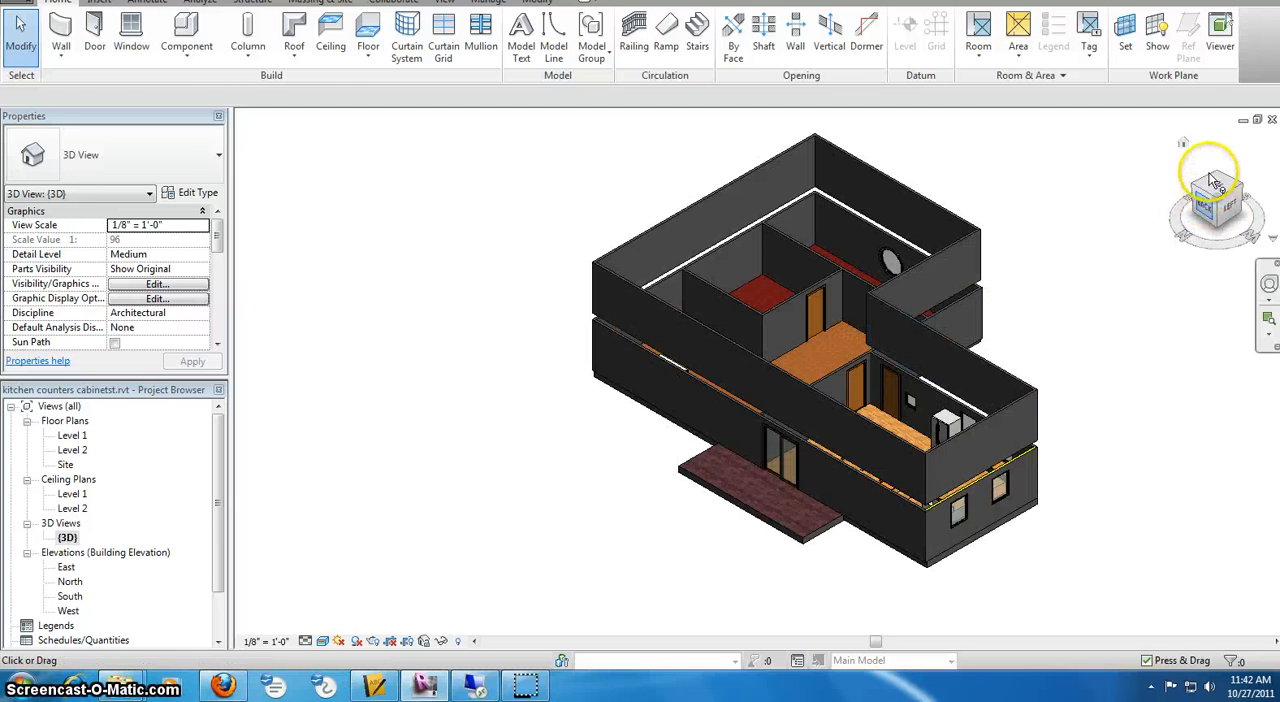
mouse_move(1212, 180)
mouse_down()
mouse_move(1212, 165)
mouse_move(1217, 203)
mouse_move(1203, 208)
mouse_up()
click(1207, 209)
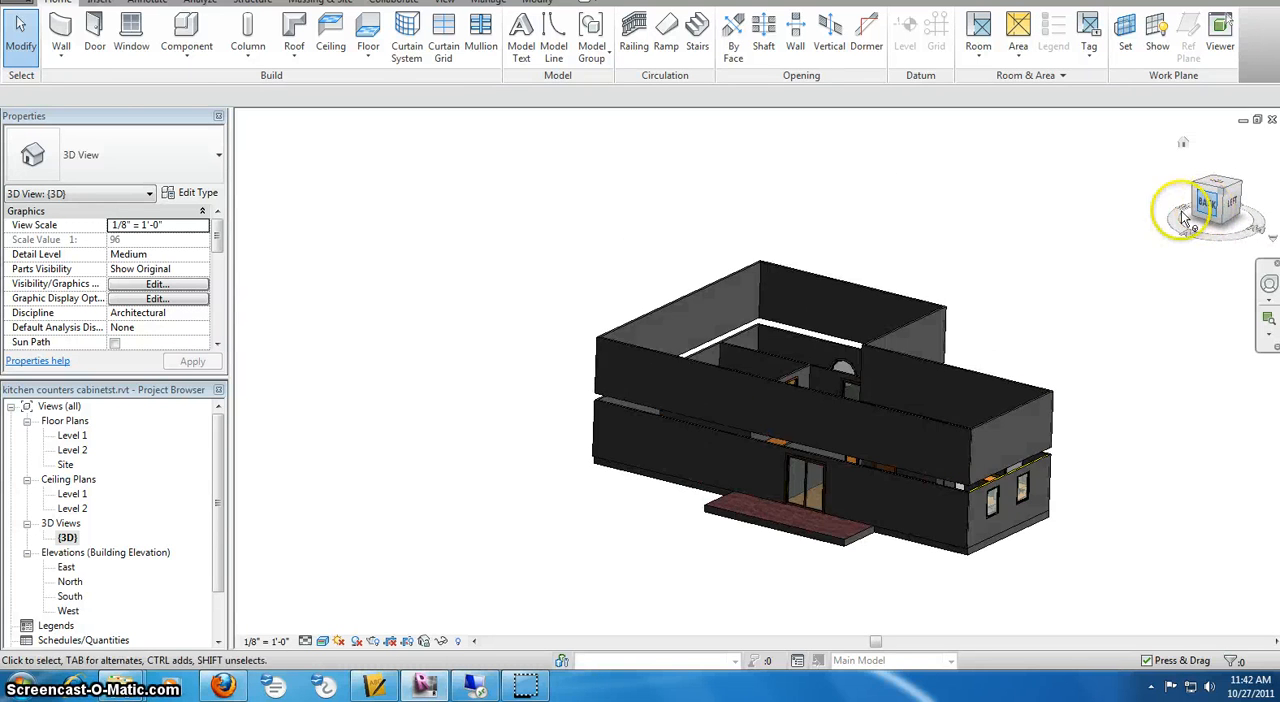
scroll(998, 489, up, 3)
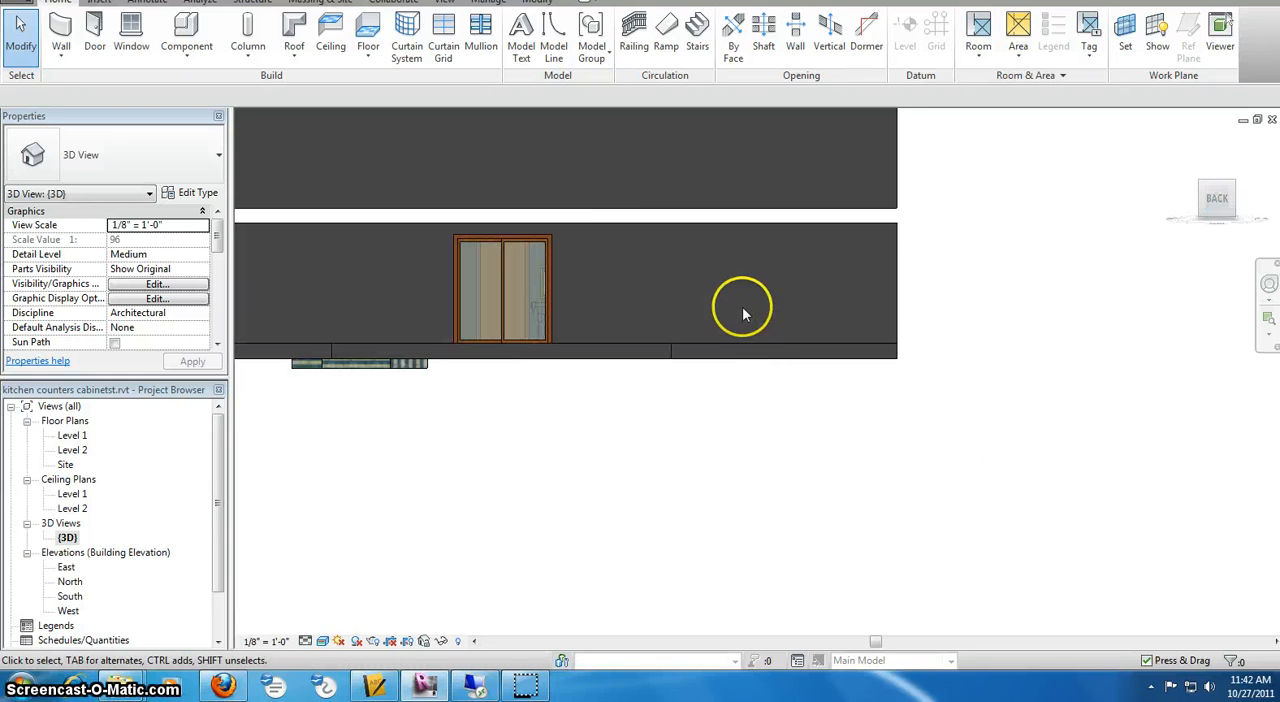
scroll(624, 208, down, 1)
middle_drag(634, 220, 847, 405)
scroll(847, 405, down, 1)
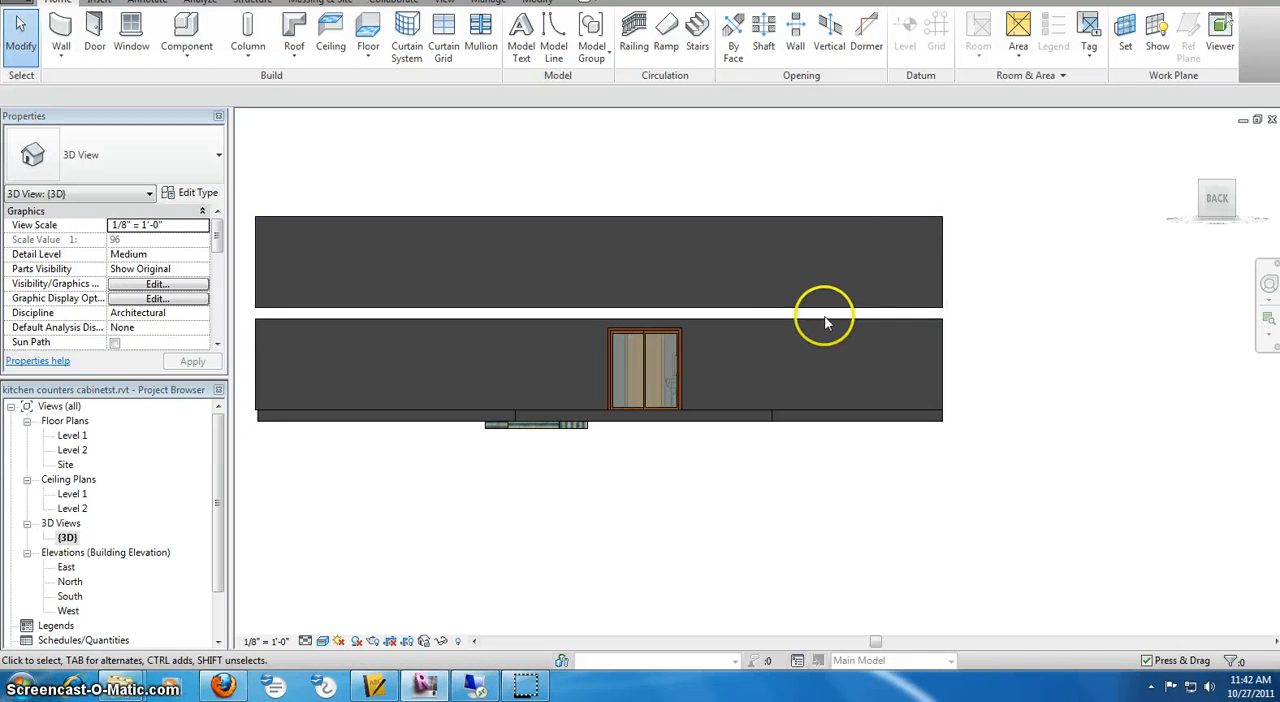
click(1236, 190)
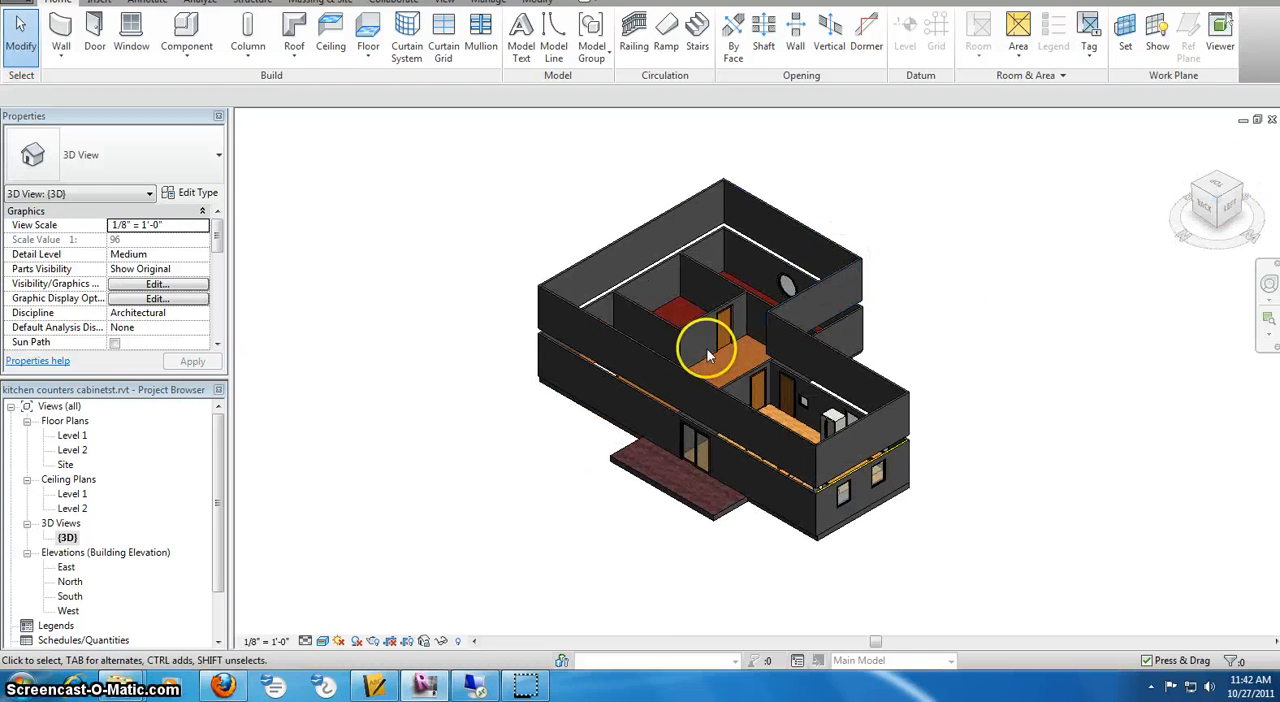
Create the Generic - 12" floor on Level 2 by picking all six exterior walls of the L-shaped outline as its boundary
double_click(72, 451)
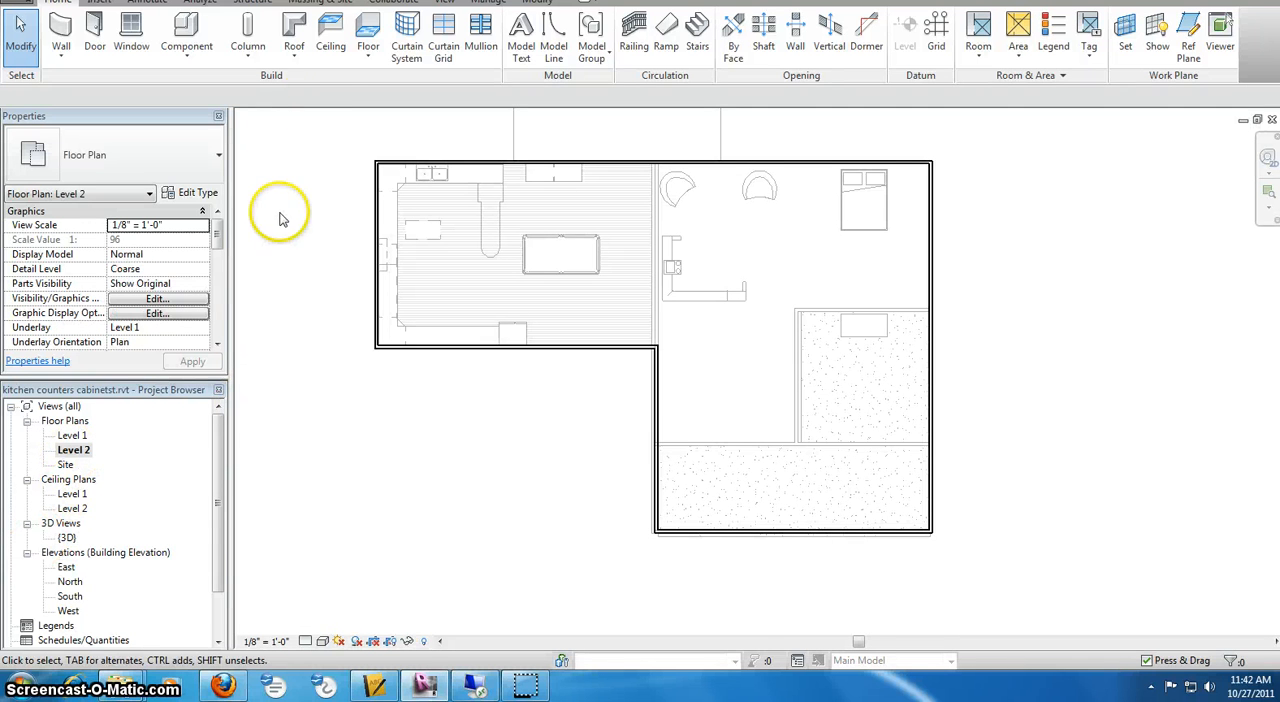
click(370, 35)
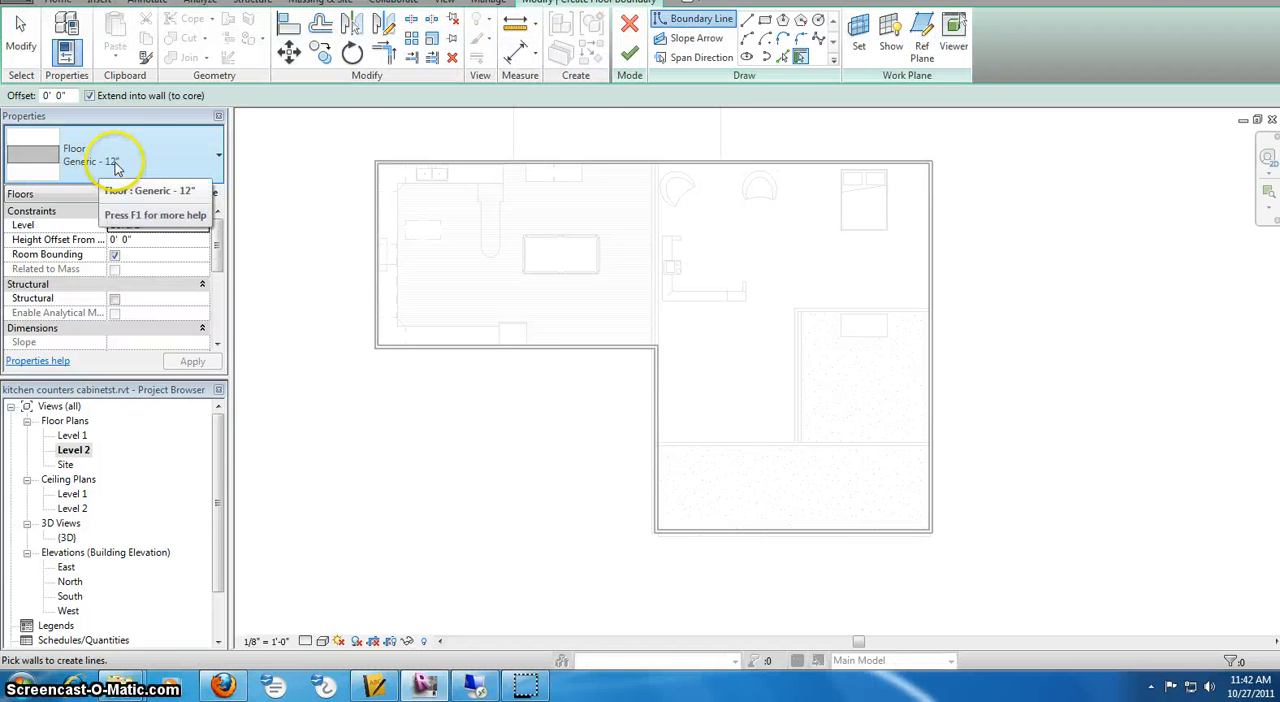
click(608, 161)
click(376, 278)
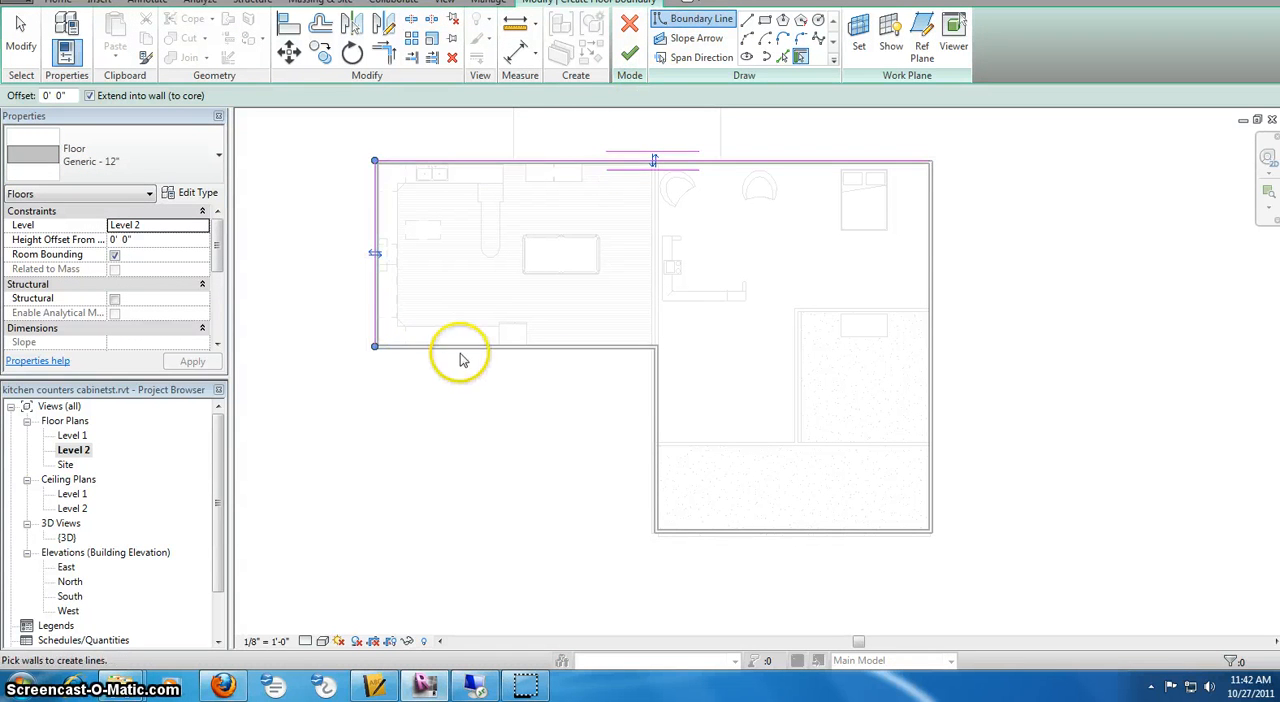
click(461, 358)
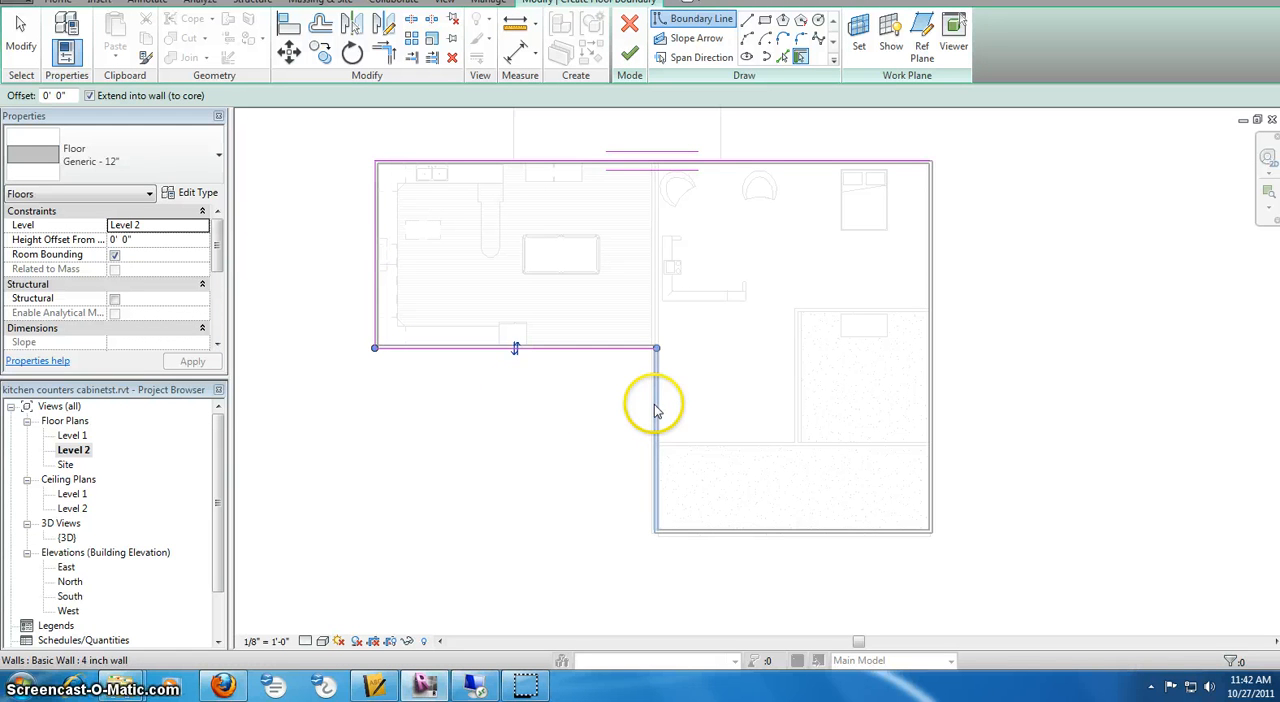
click(657, 447)
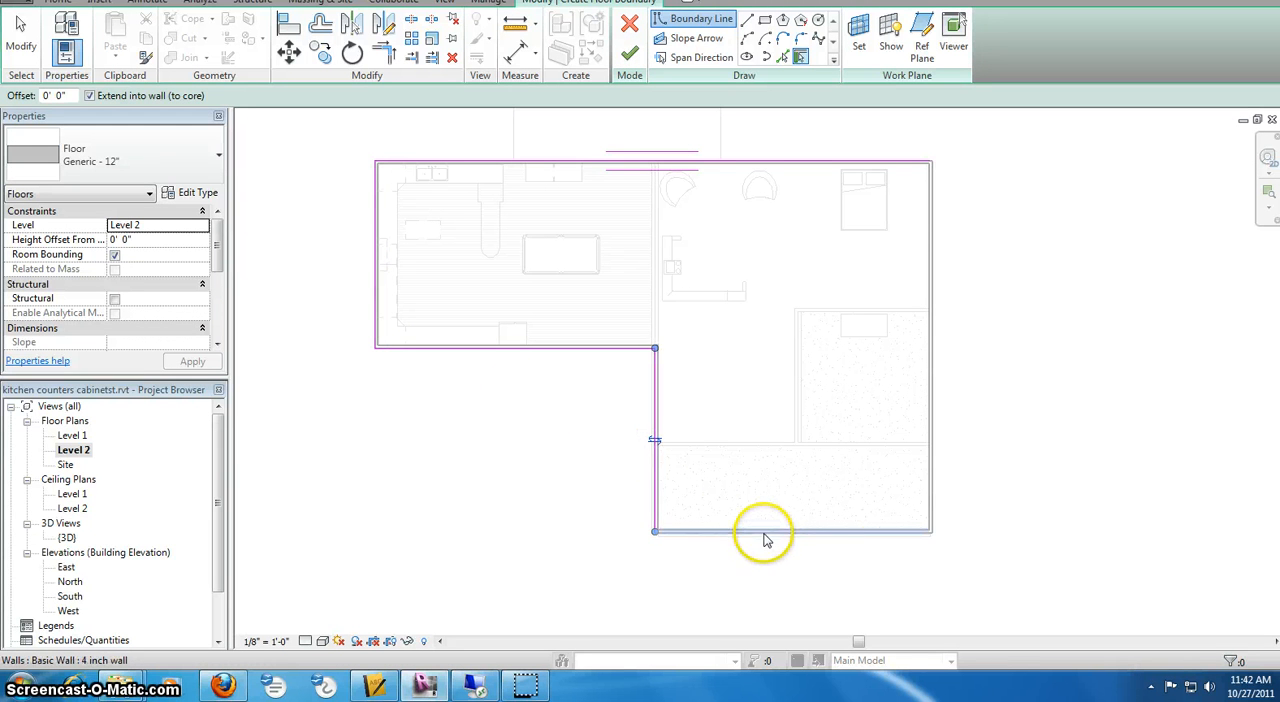
click(765, 536)
click(931, 428)
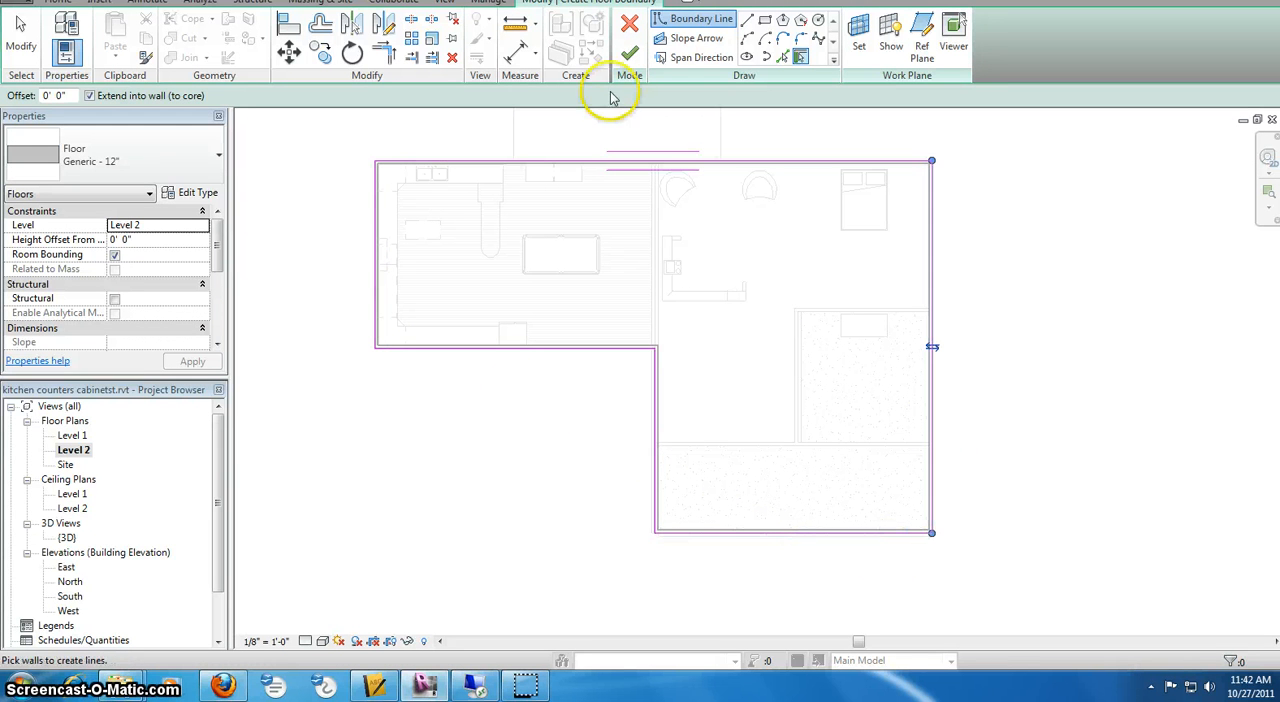
click(629, 52)
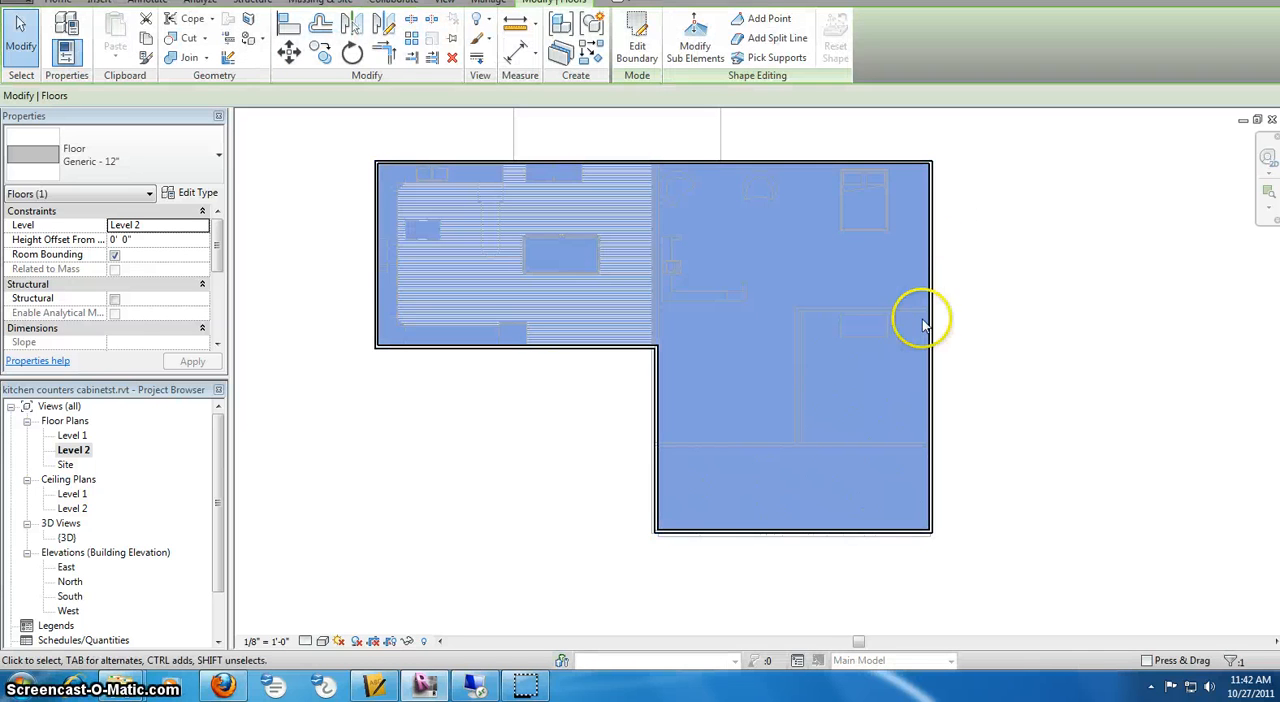
Examine the new Level 2 floor between the two storeys in the 3D view, from the back and an oblique angle
double_click(70, 538)
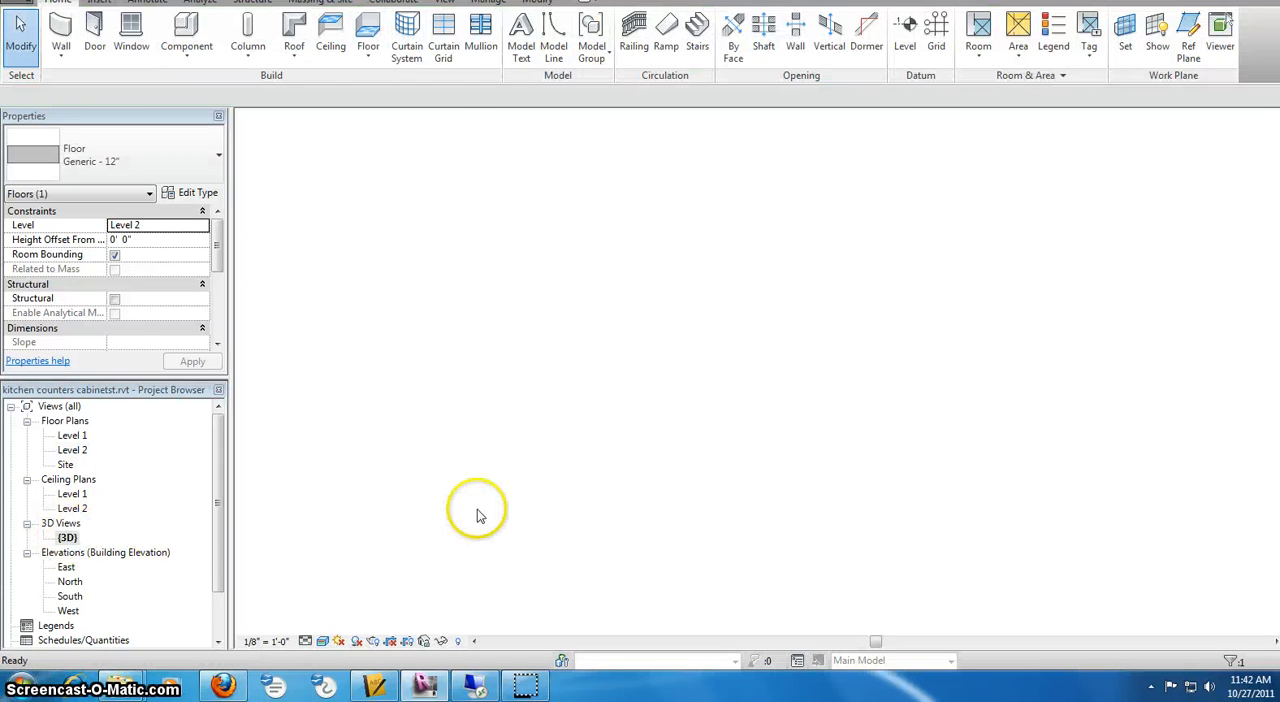
click(518, 400)
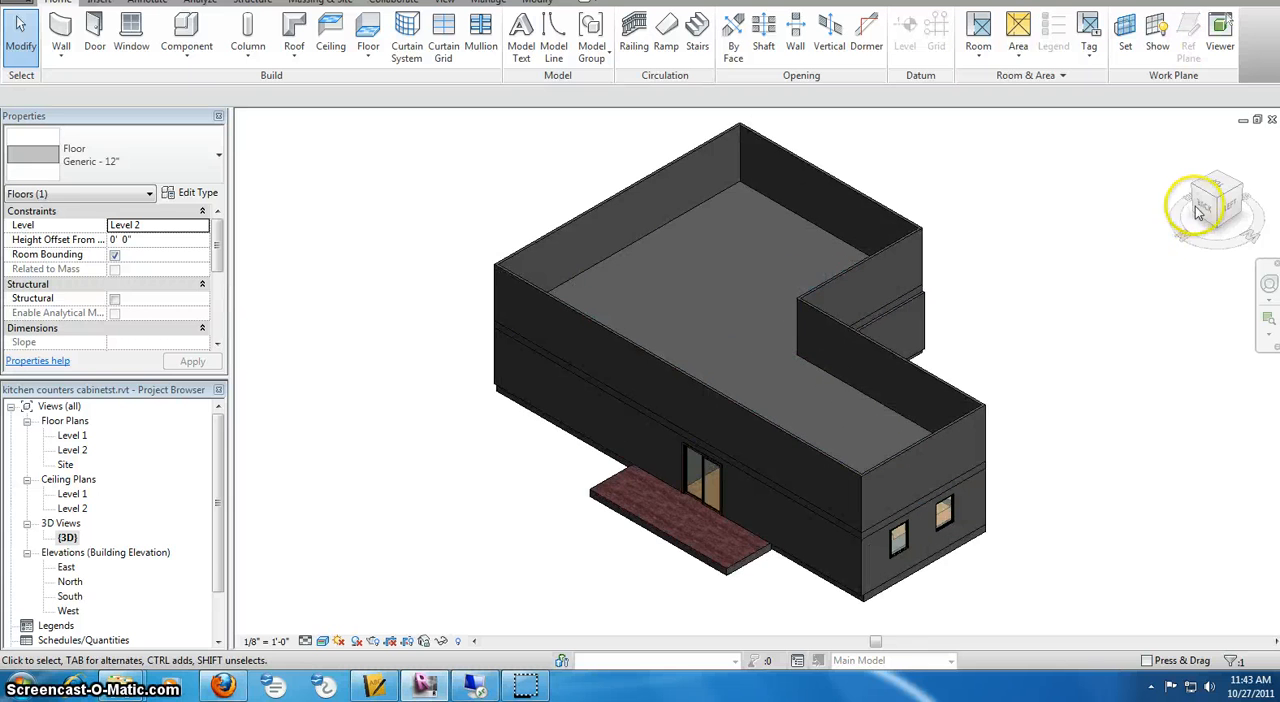
click(1212, 202)
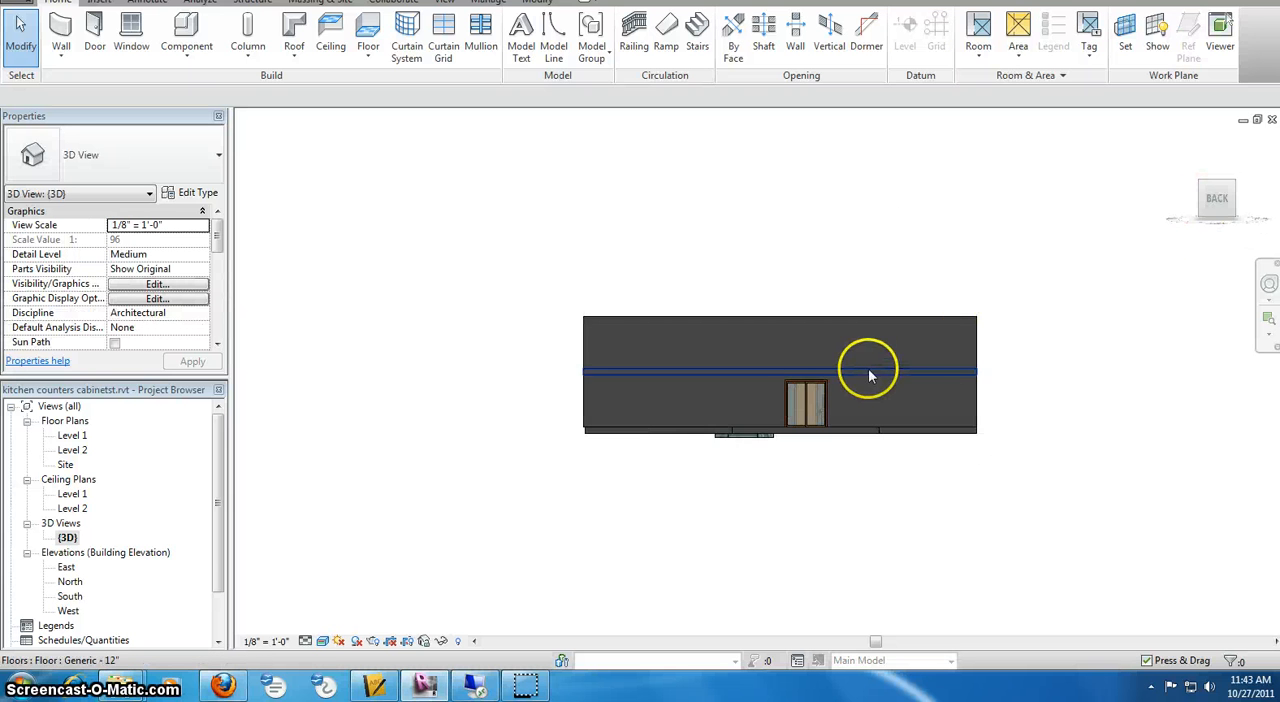
scroll(867, 368, up, 5)
scroll(875, 347, down, 2)
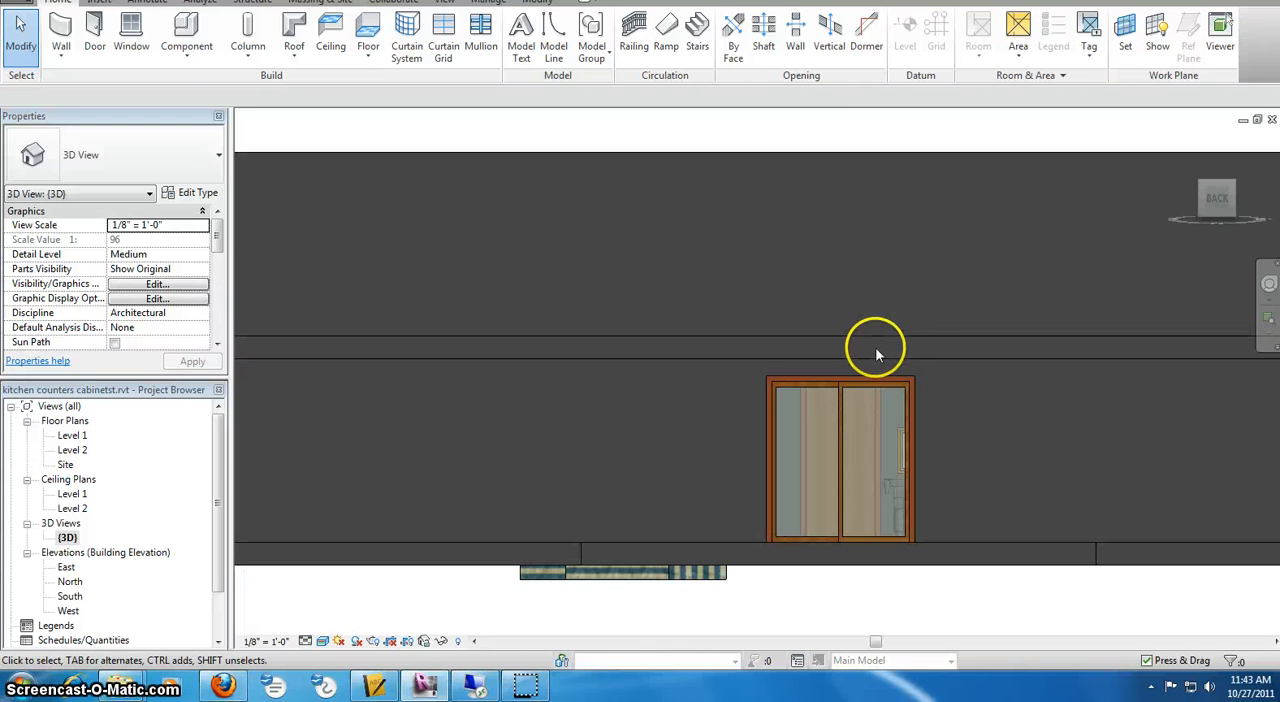
scroll(1122, 222, down, 2)
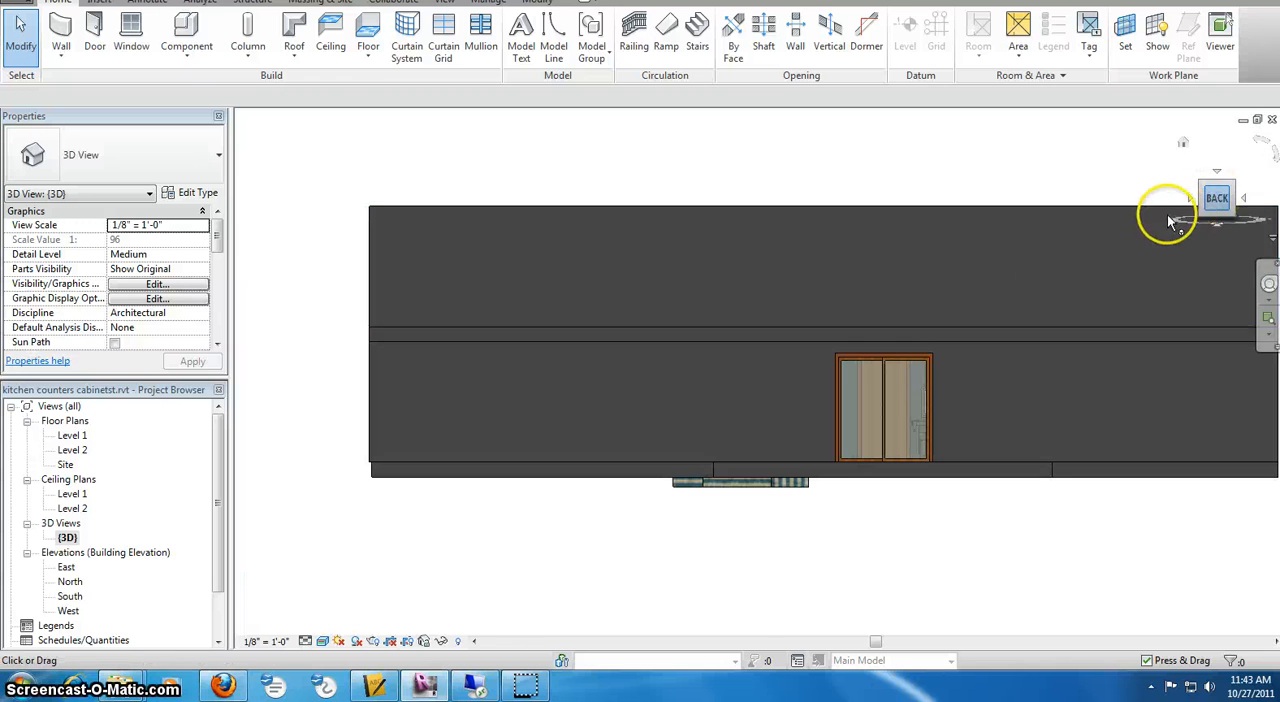
click(1165, 211)
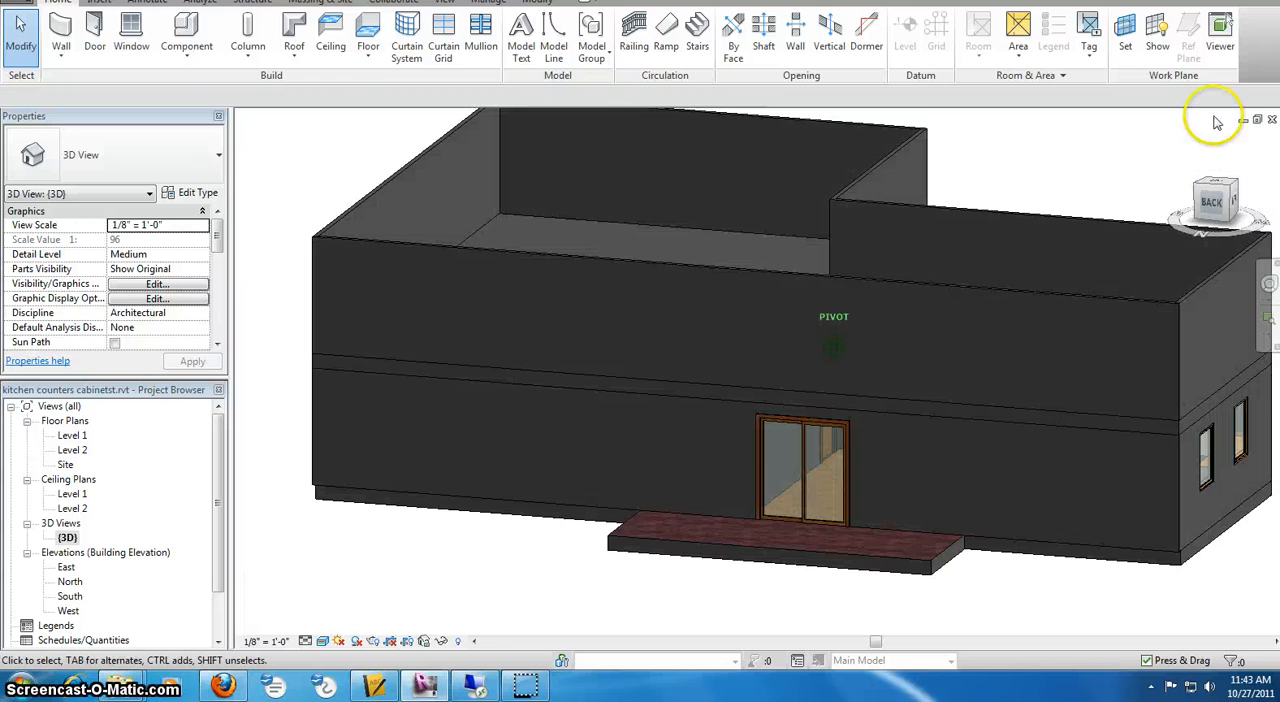
Close the Level 2 floor plan window and tile the 3D view beside the Level 1 floor plan
click(444, 2)
click(1160, 58)
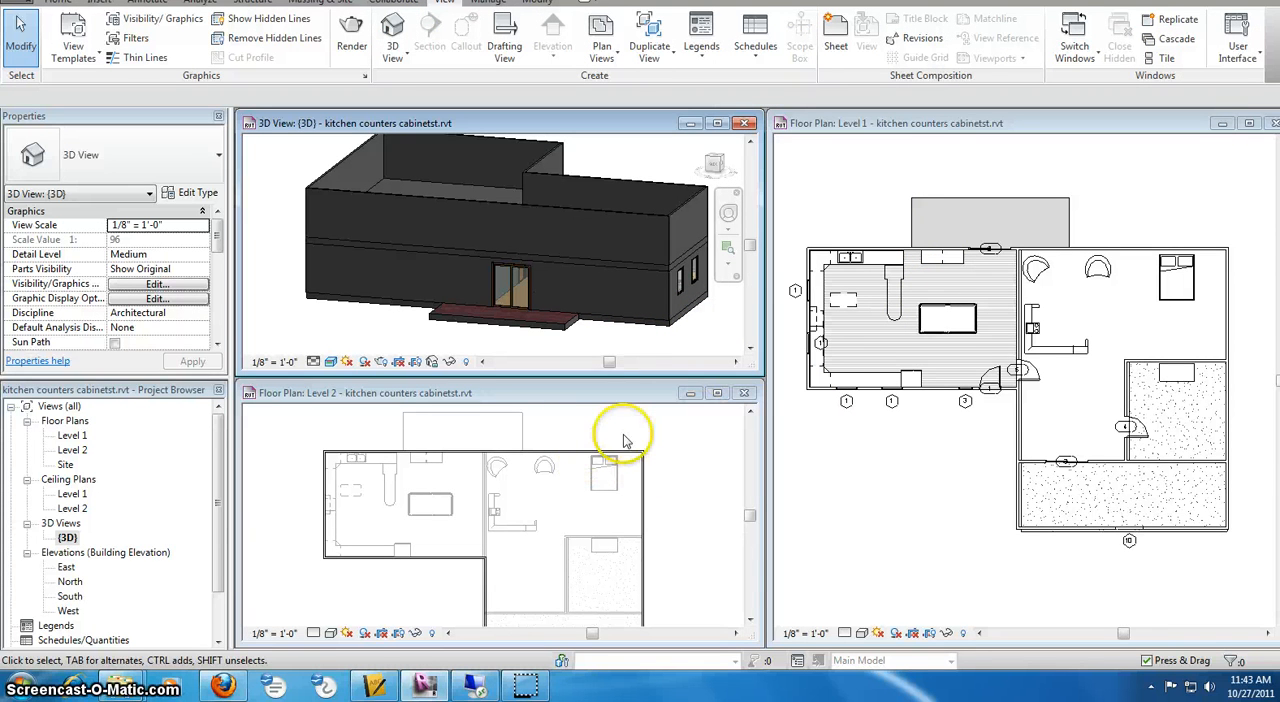
click(745, 394)
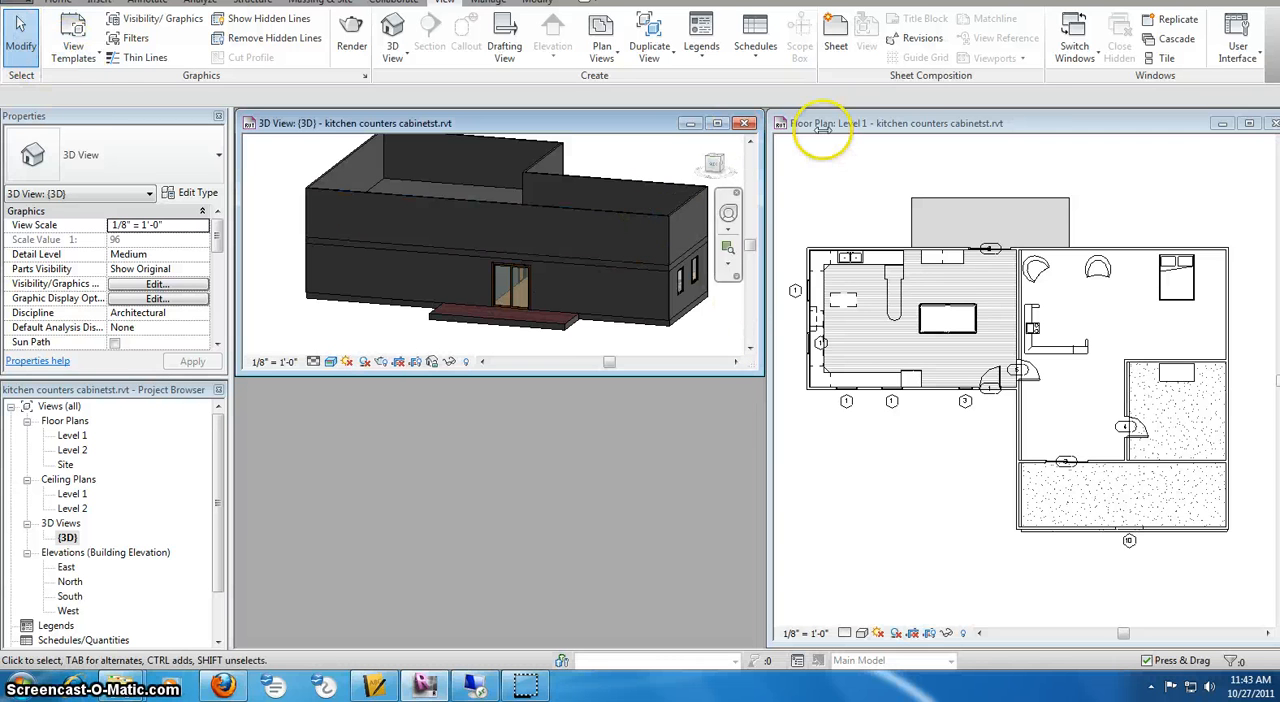
click(1154, 63)
Select the Level 2 walls and floor together in the 3D view from the back and temporarily hide those elements
middle_drag(552, 244, 568, 369)
click(689, 201)
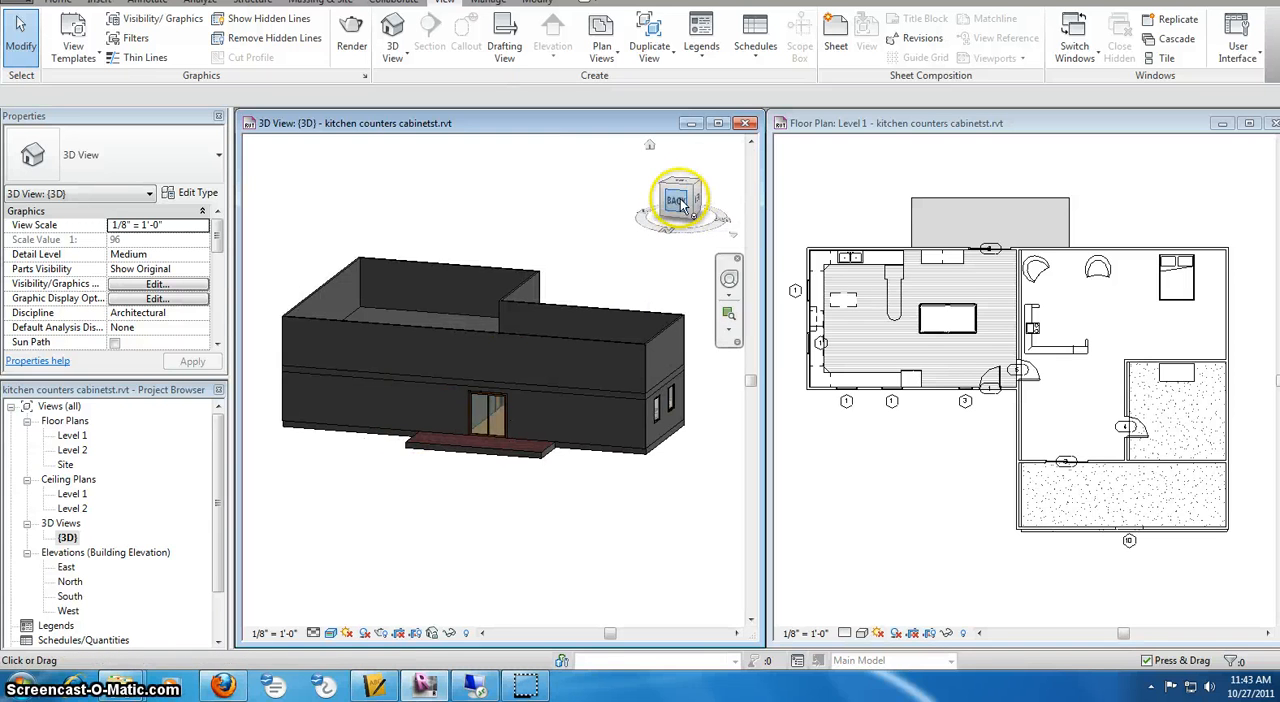
scroll(570, 361, down, 4)
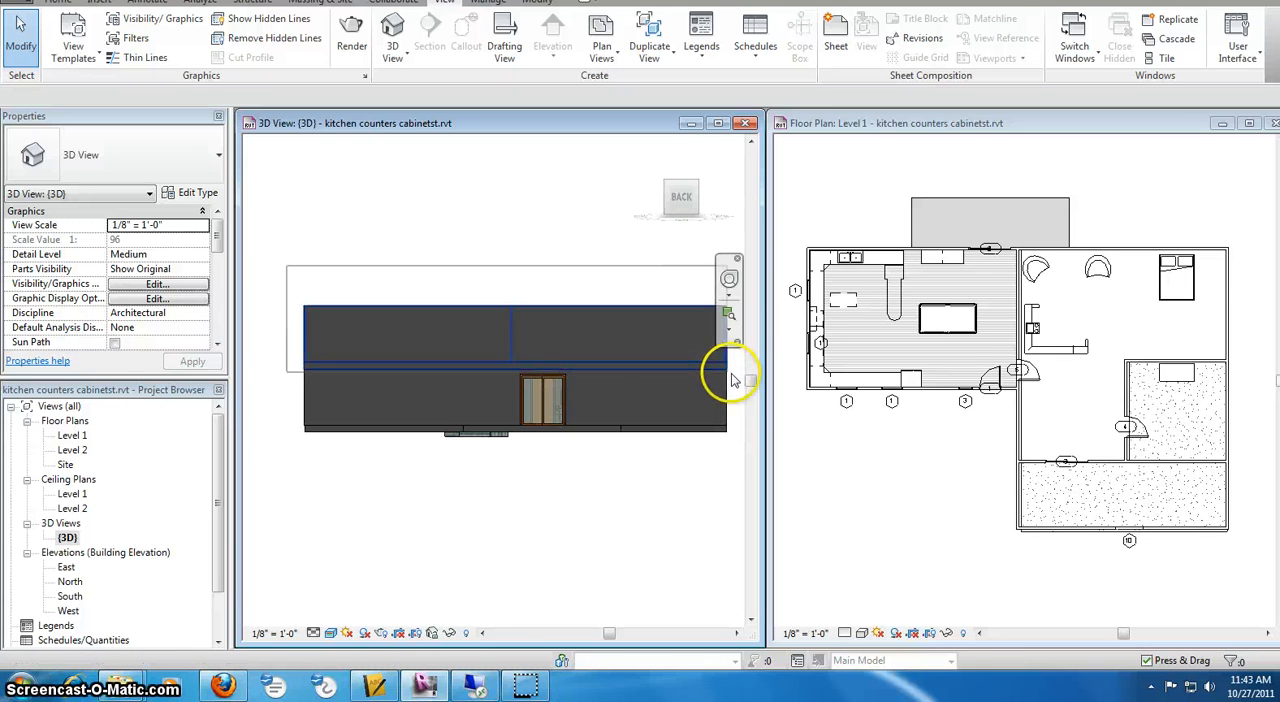
drag(736, 374, 740, 373)
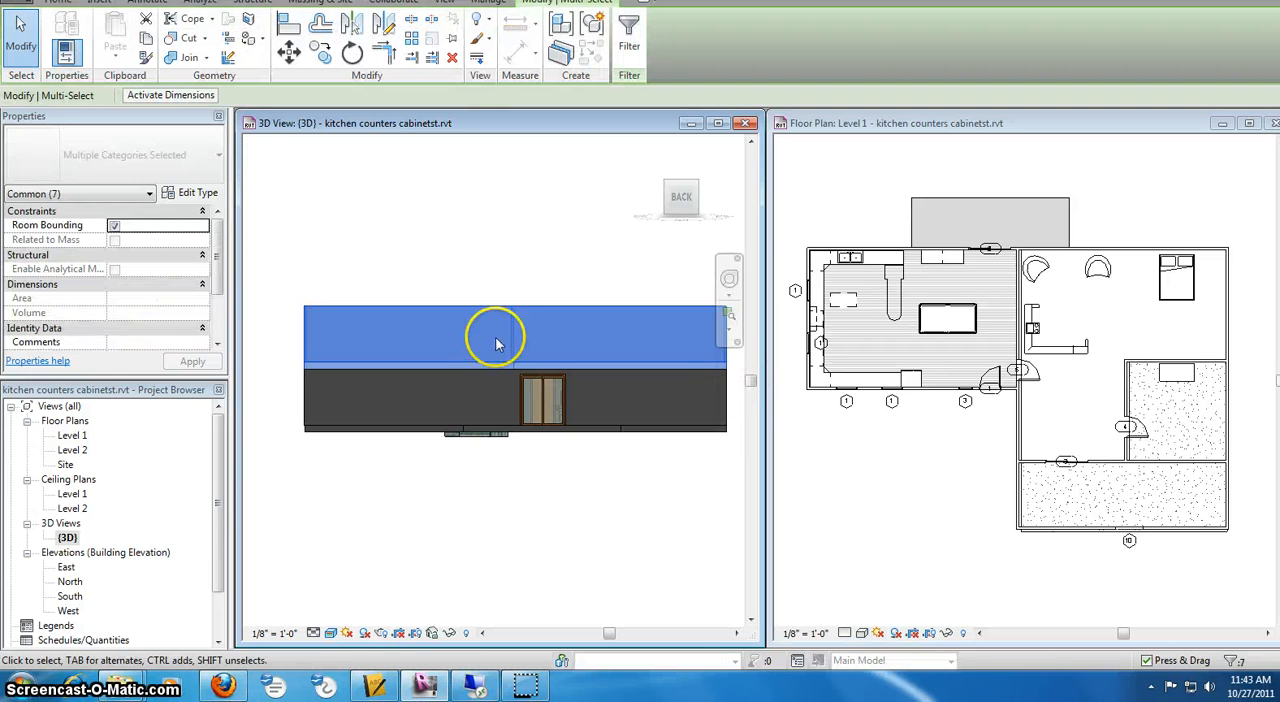
click(449, 633)
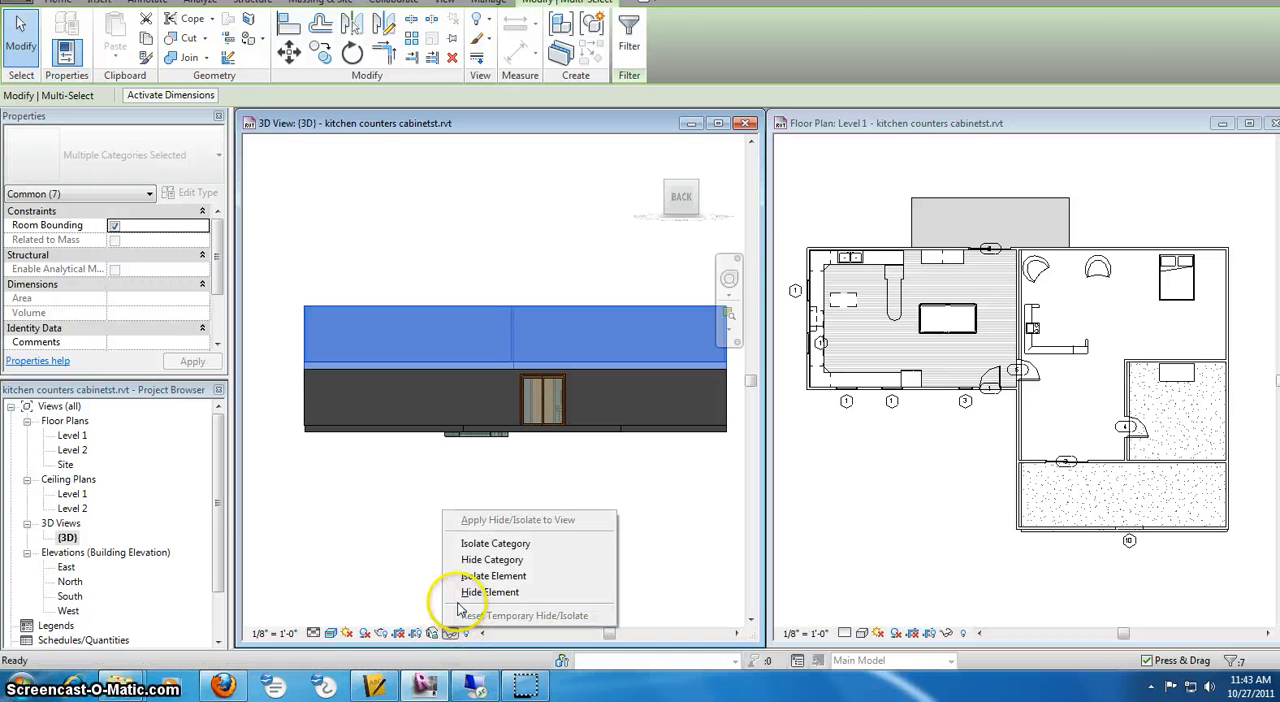
click(462, 591)
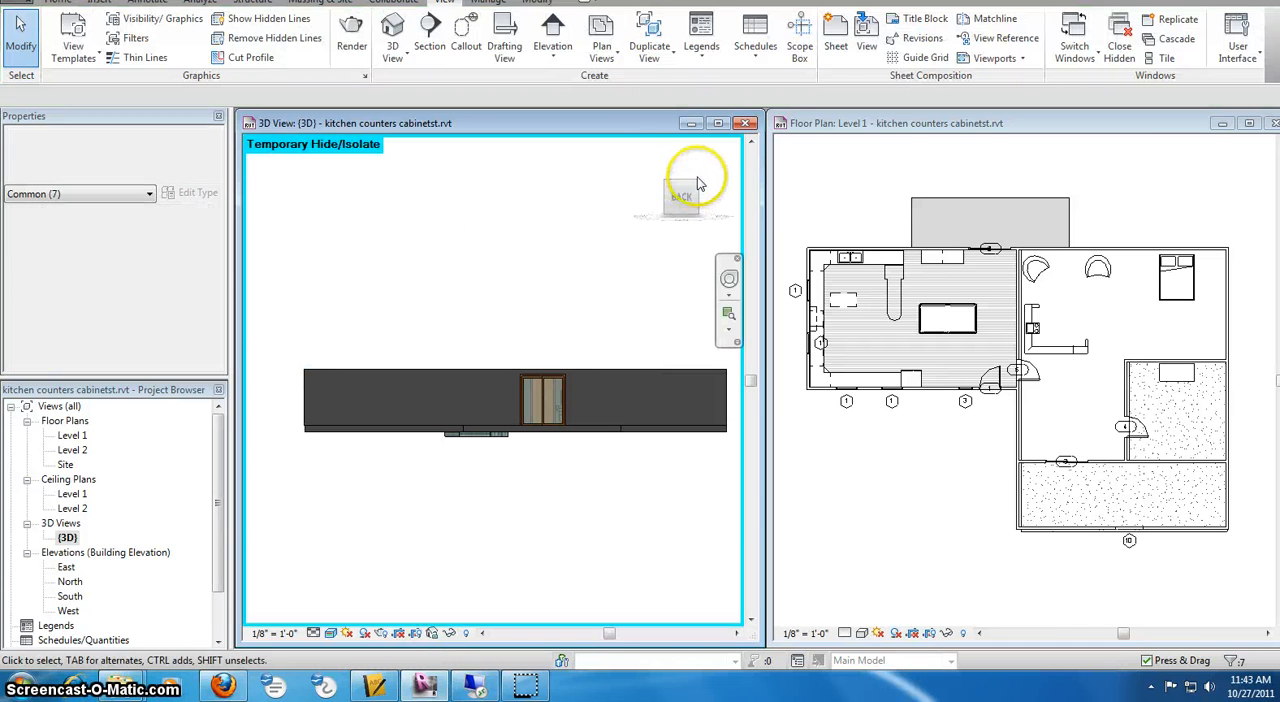
click(697, 183)
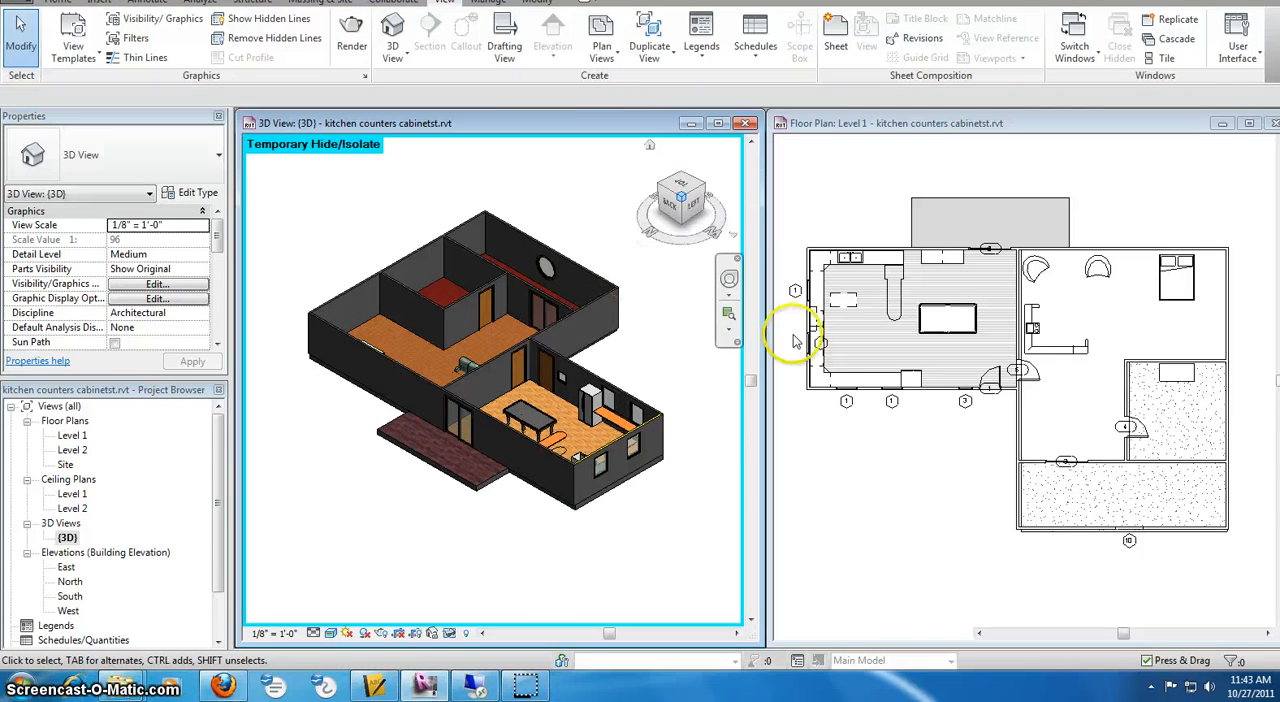
Create a straight 16-riser stair from Level 1 to Level 2, running about 13'-9" west from near the east wall, just north of the partition
click(1185, 340)
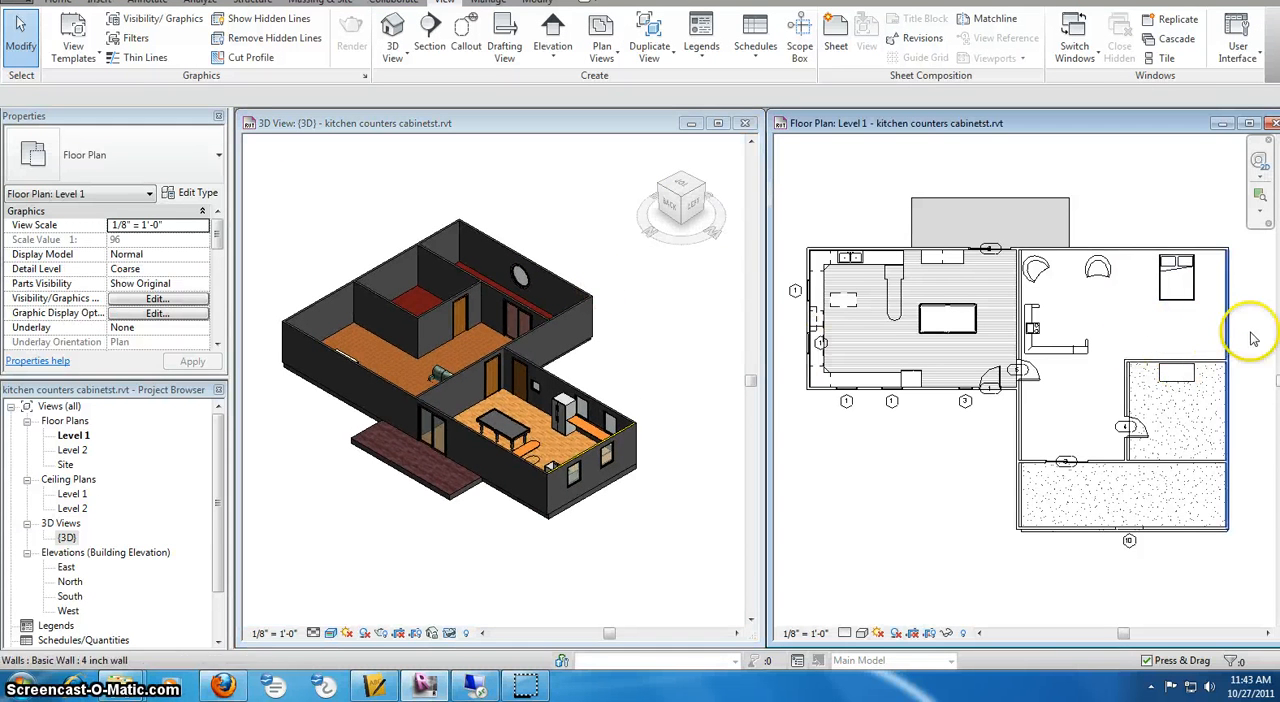
scroll(1245, 352, up, 2)
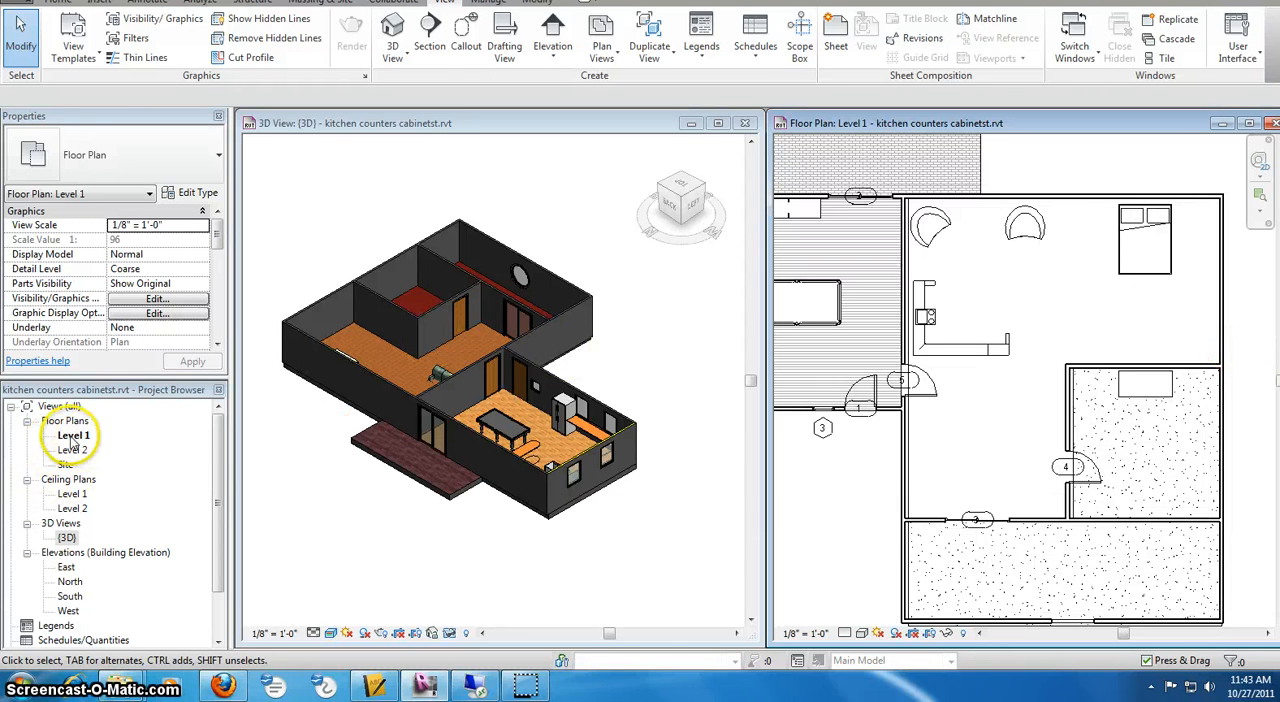
click(58, 3)
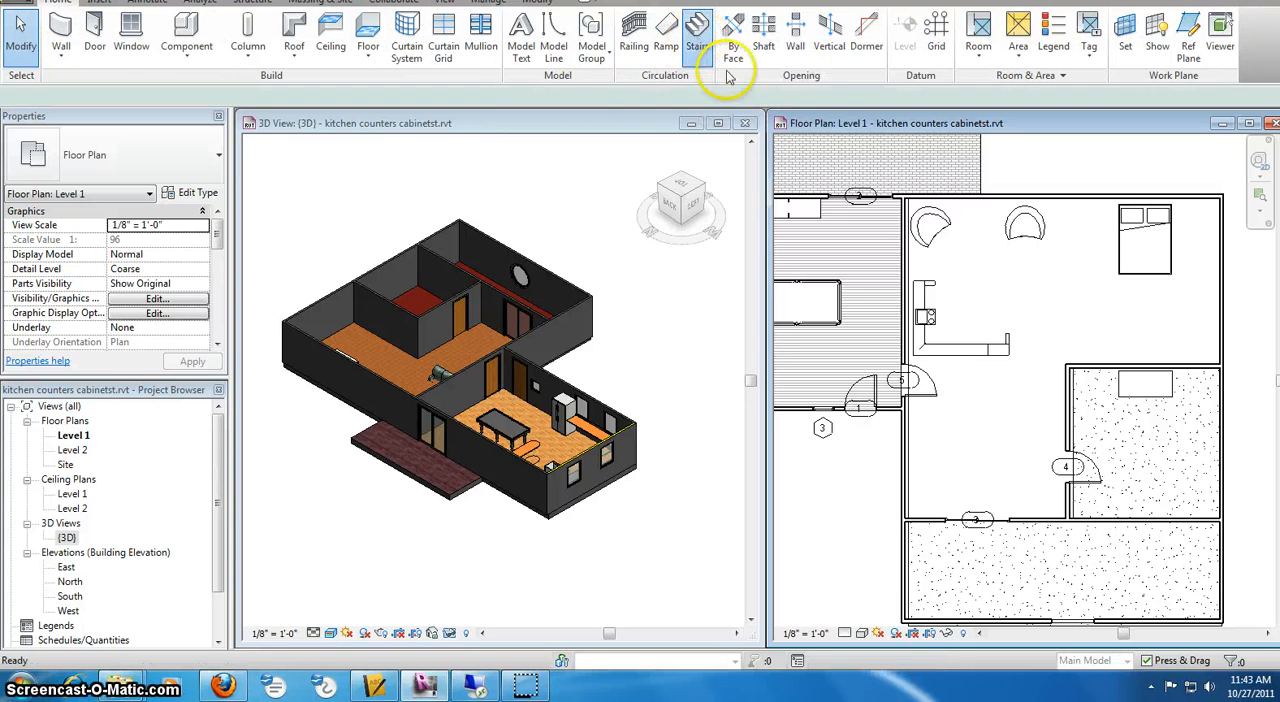
click(697, 38)
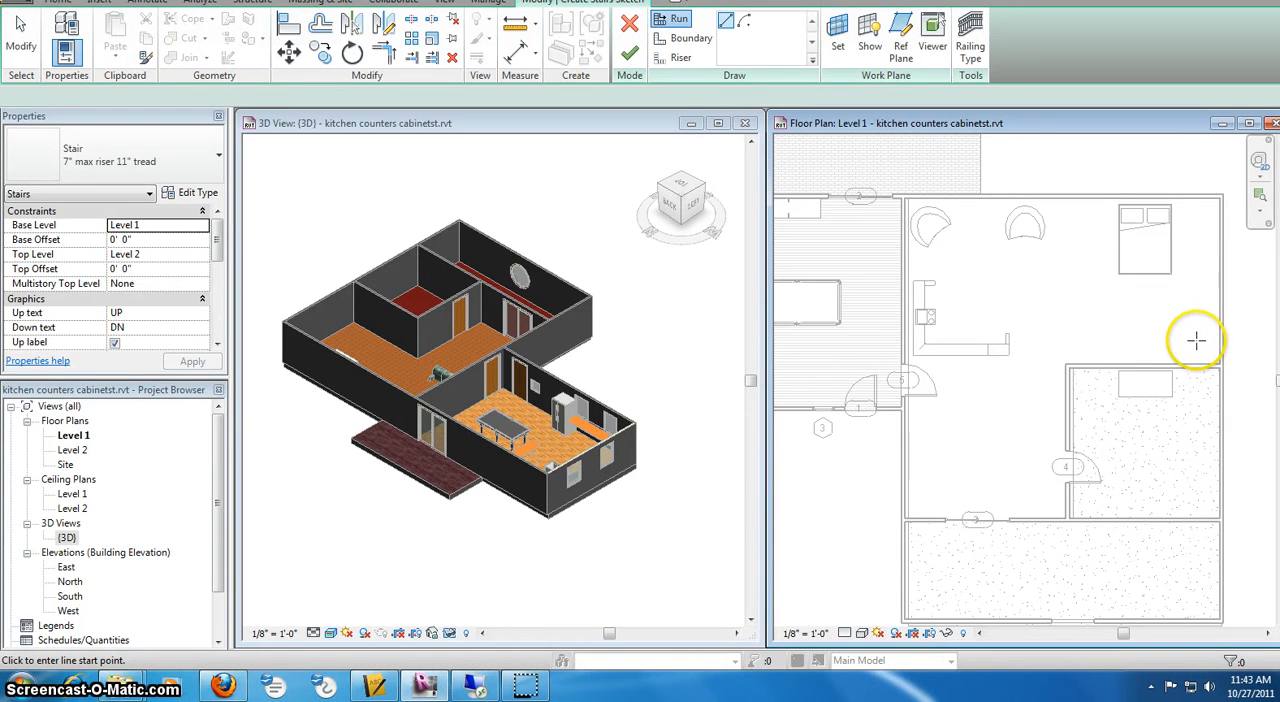
click(1196, 340)
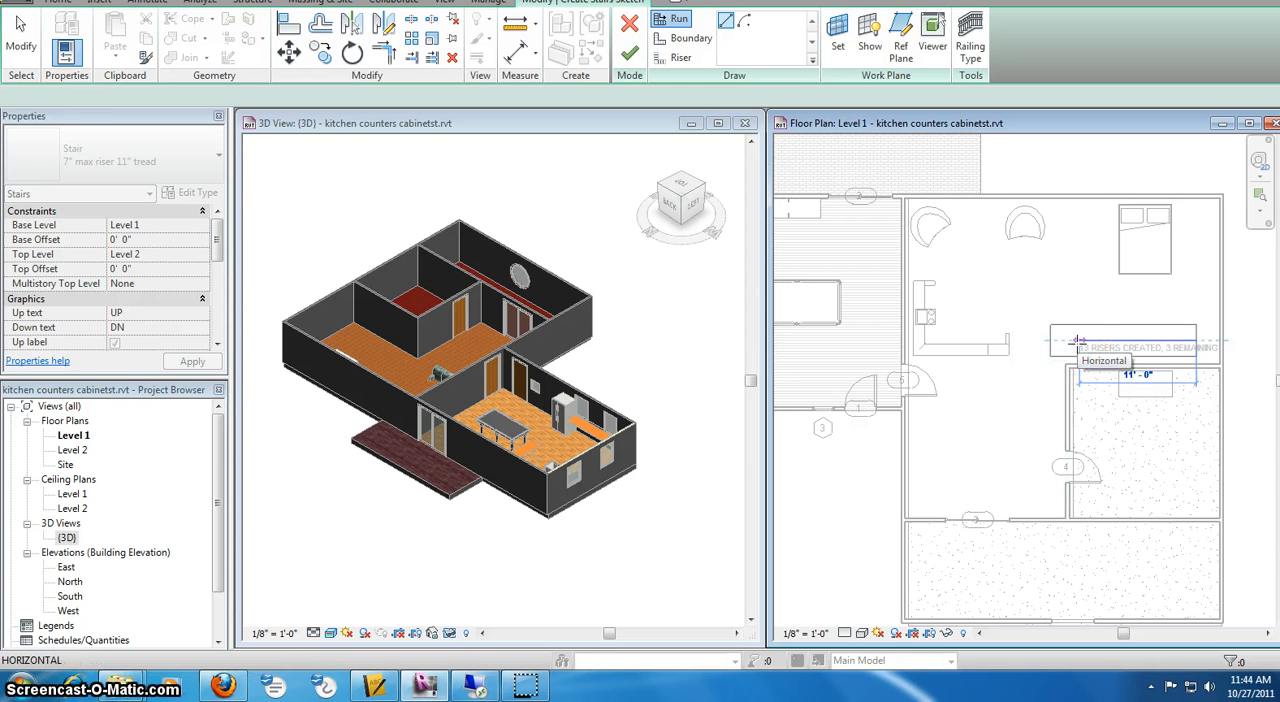
click(992, 341)
key(Escape)
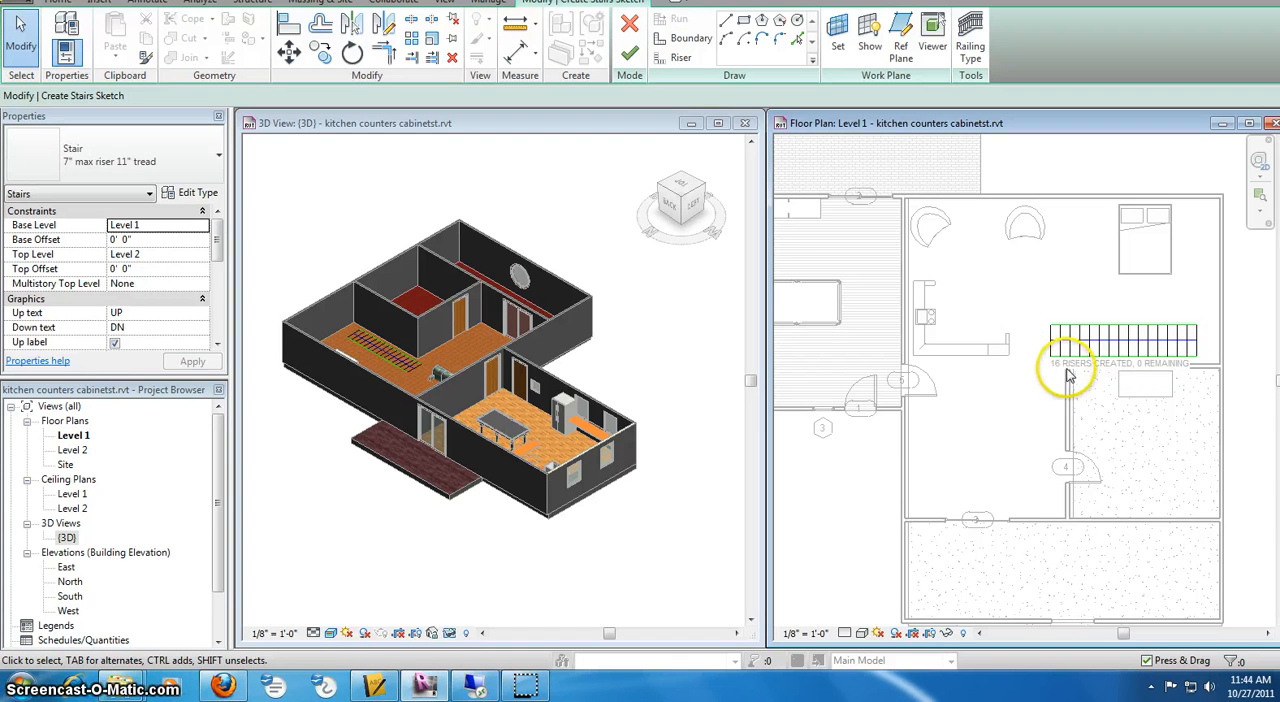
click(630, 53)
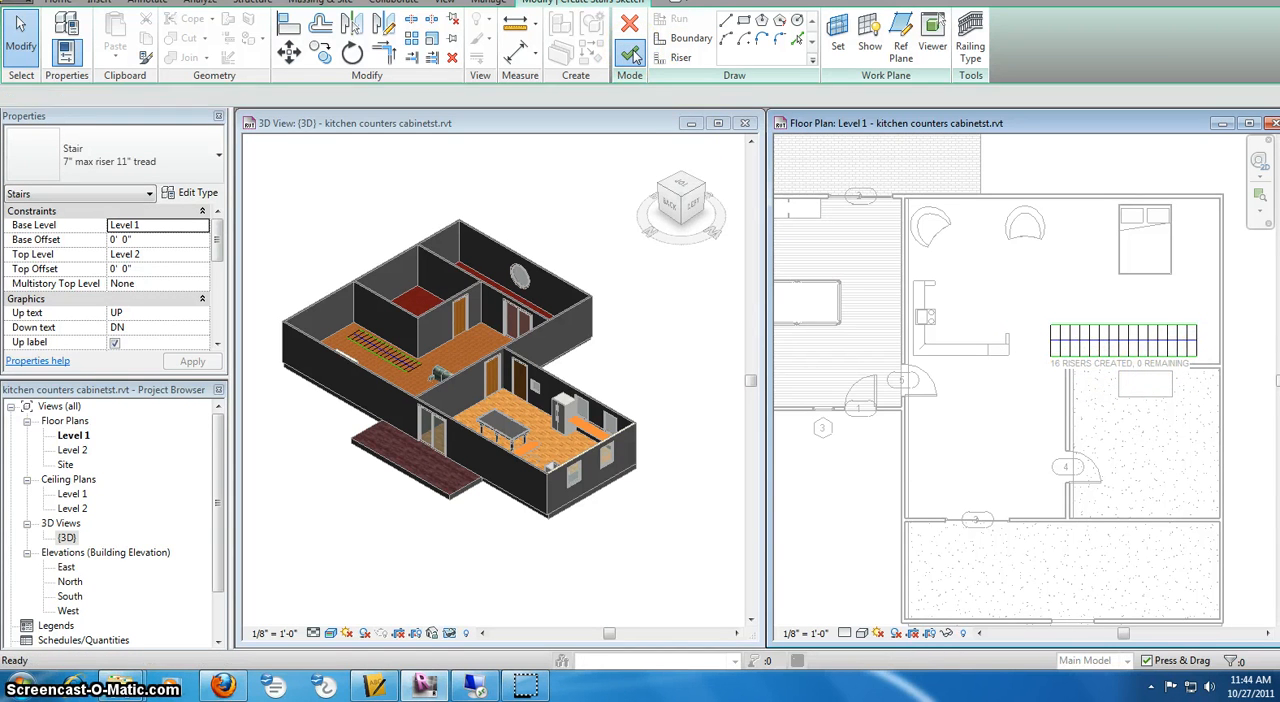
Select the new stair and examine its top height relative to the Level 1 walls in the 3D view, from the back and corner
click(1134, 352)
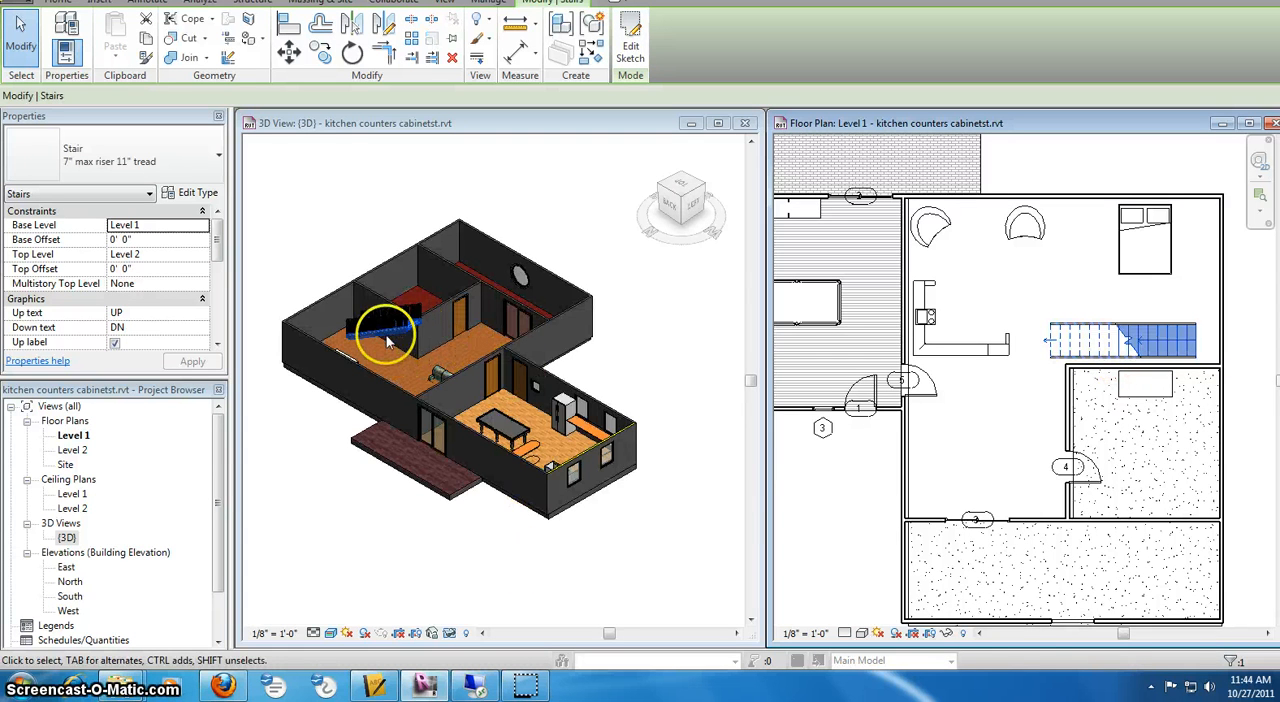
click(392, 338)
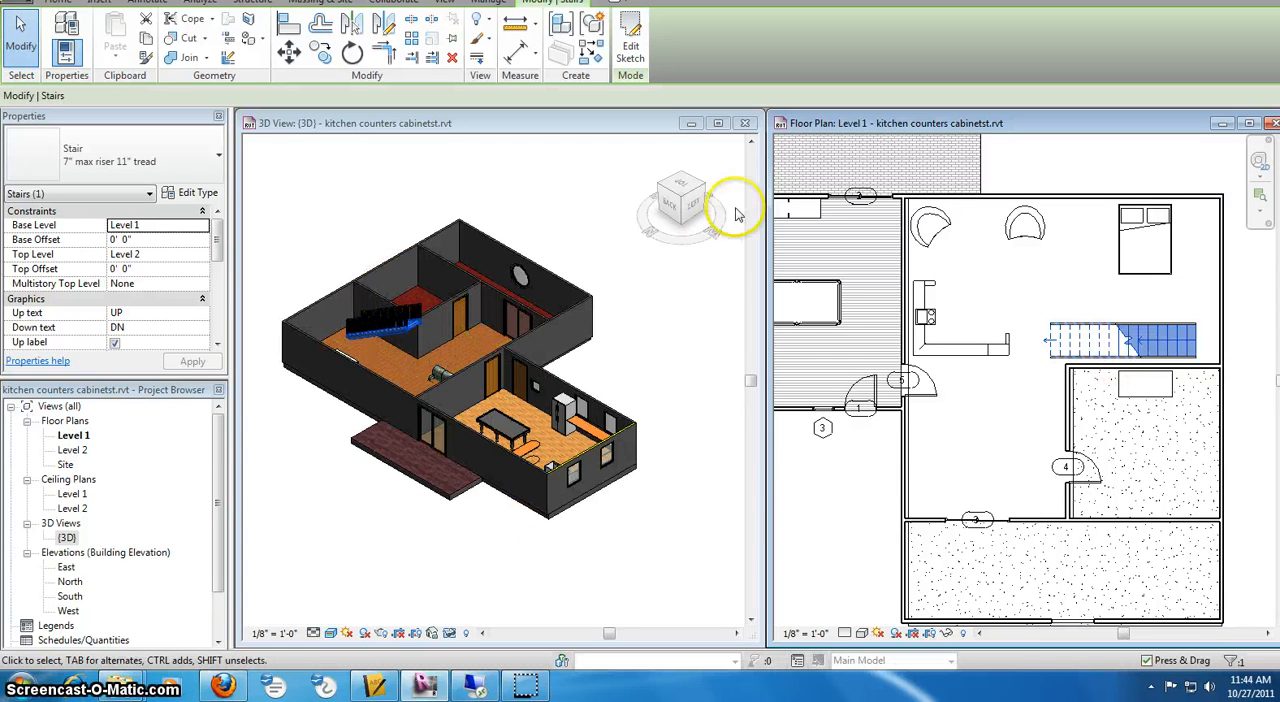
click(672, 213)
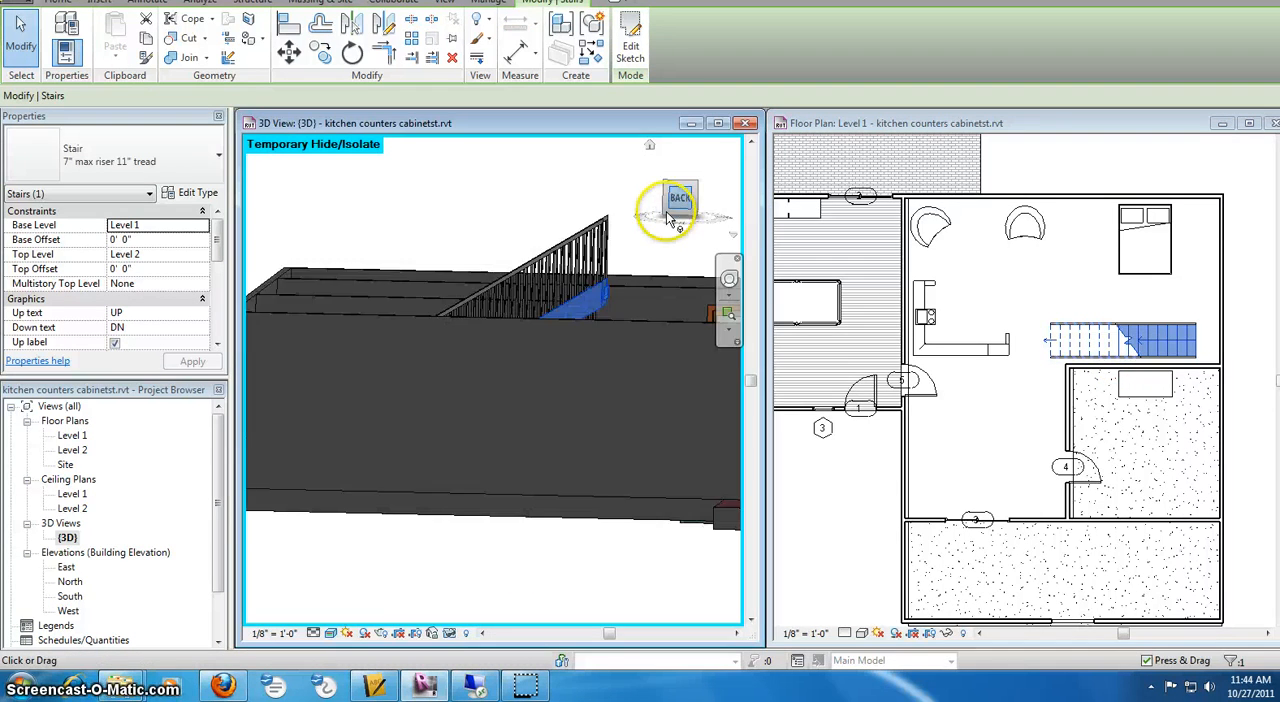
scroll(664, 280, down, 2)
middle_drag(668, 280, 574, 302)
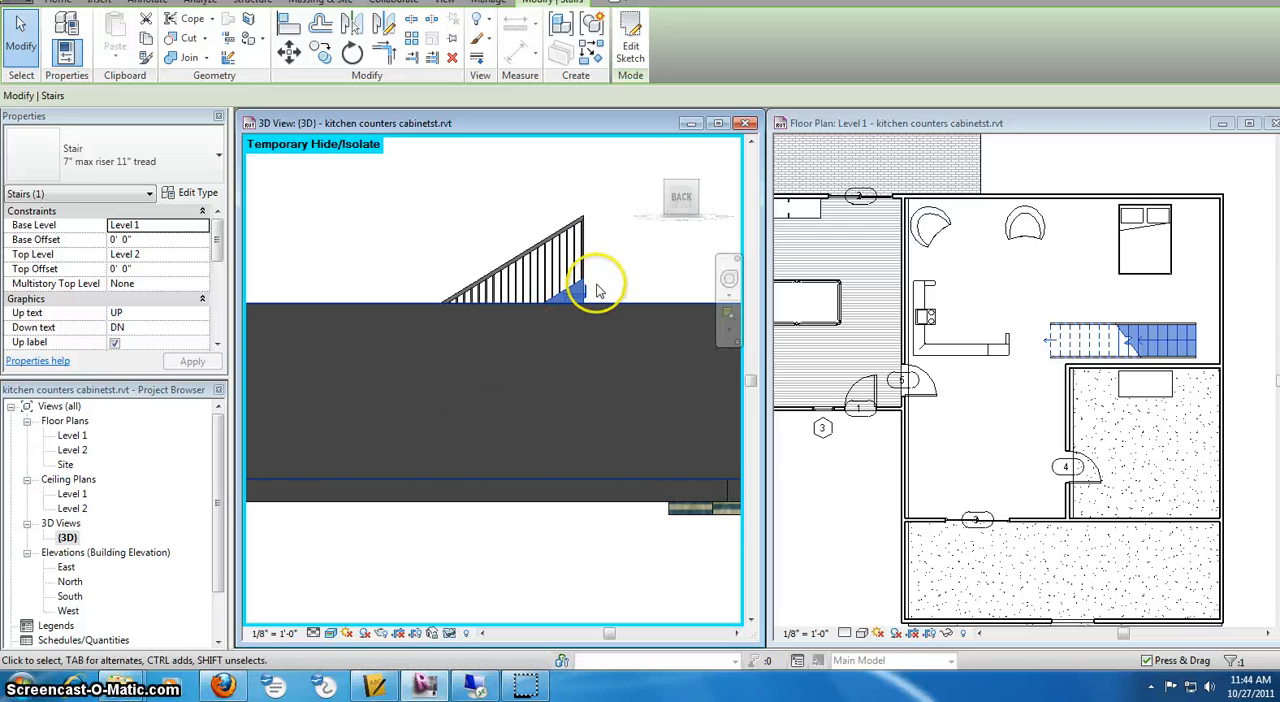
scroll(595, 285, up, 3)
scroll(595, 290, up, 1)
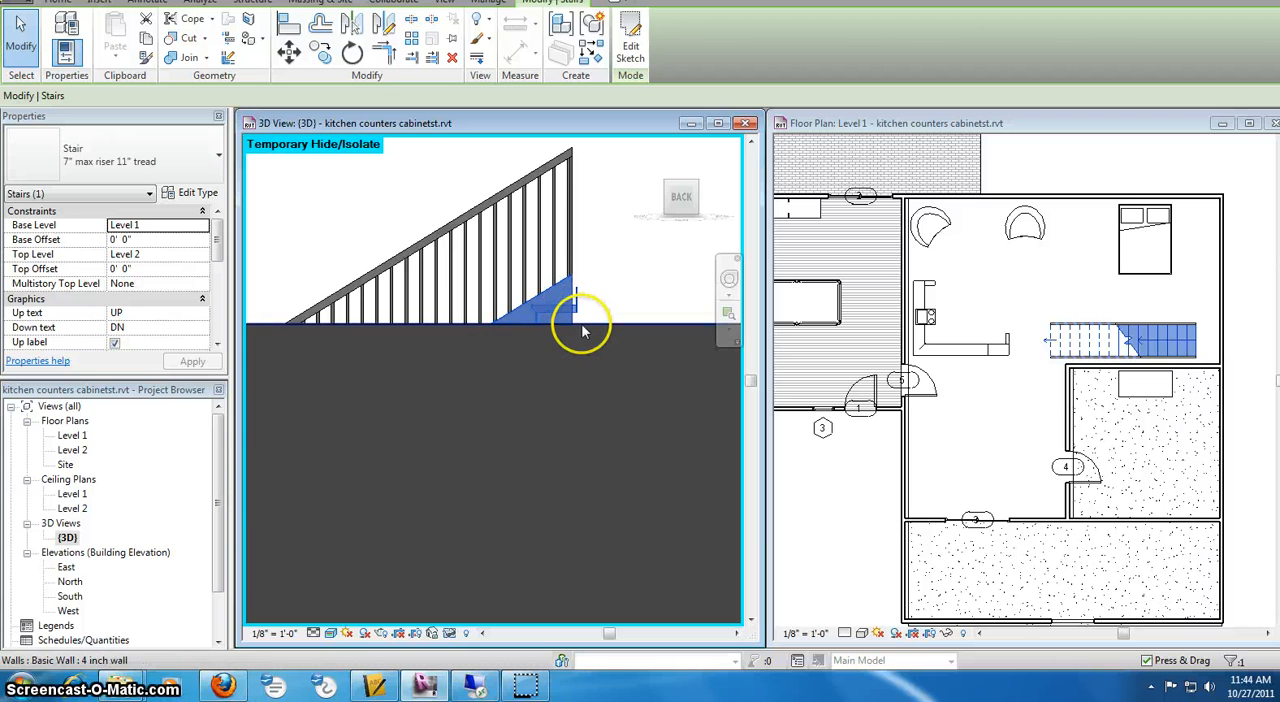
drag(680, 189, 640, 211)
click(695, 190)
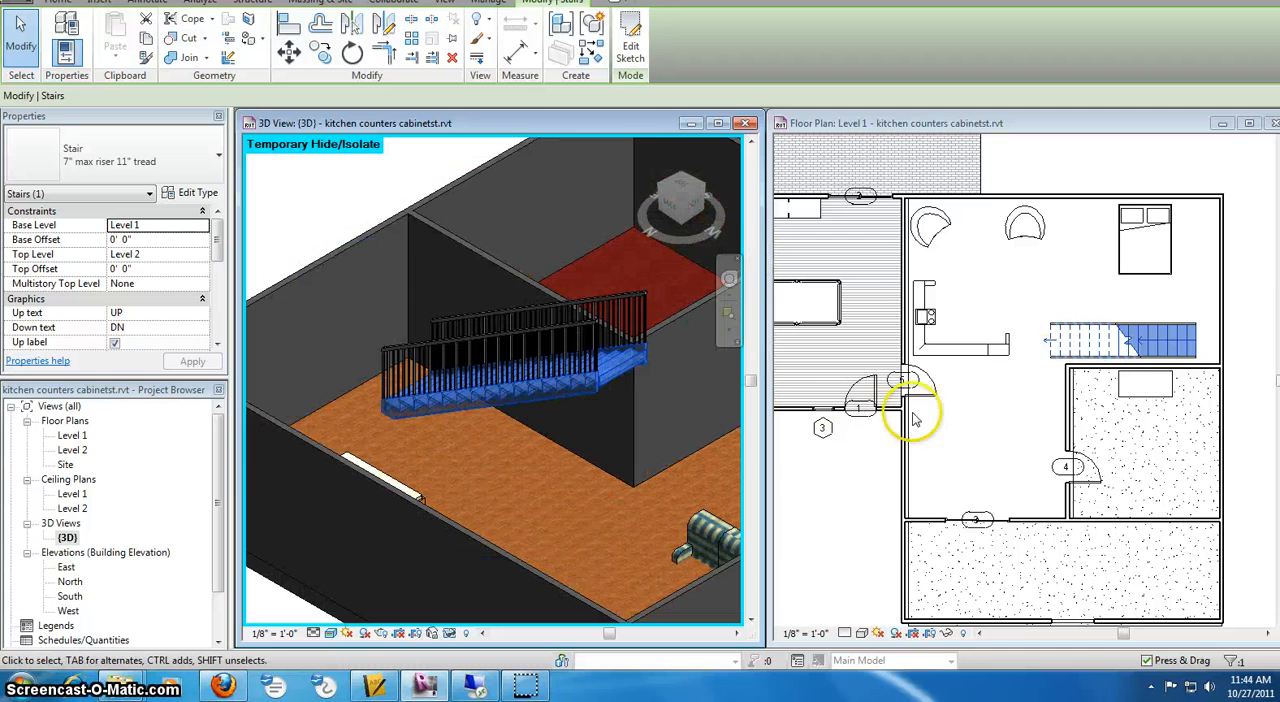
Start a second stair in the empty area northeast of the house with an 8-riser first run going 6'-5" north
middle_drag(1150, 296, 988, 412)
middle_drag(1043, 373, 931, 537)
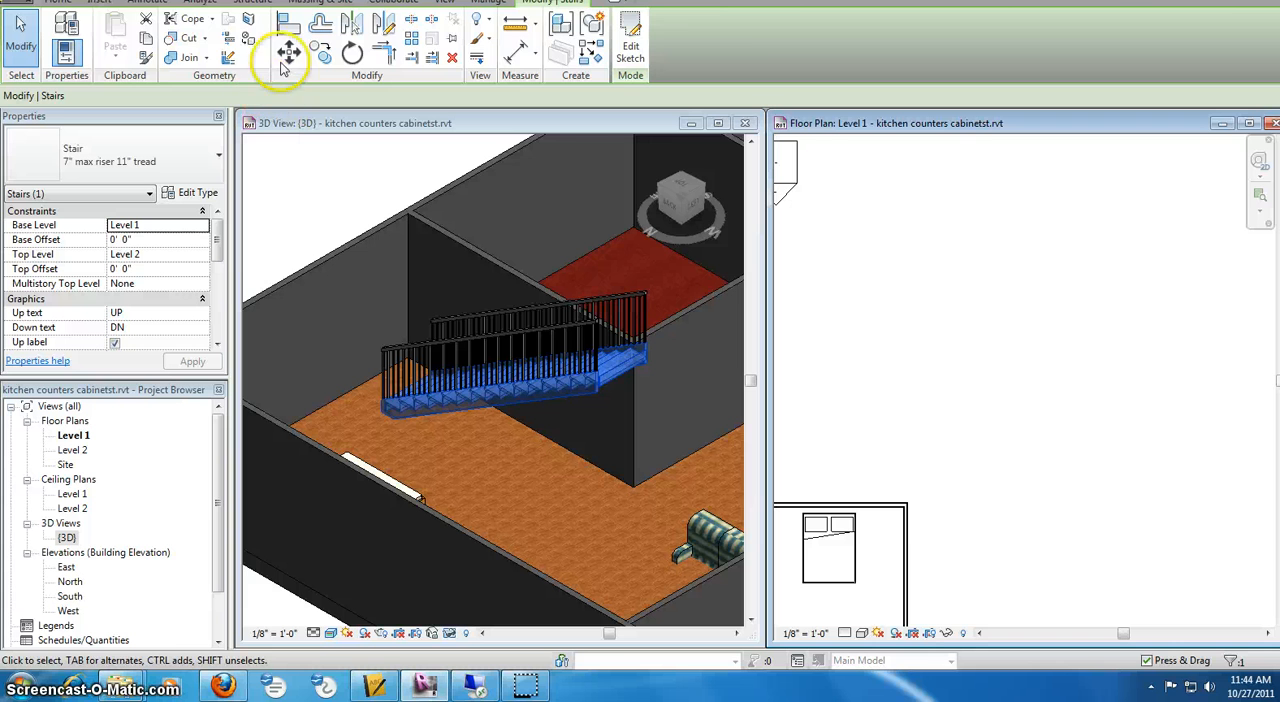
click(57, 3)
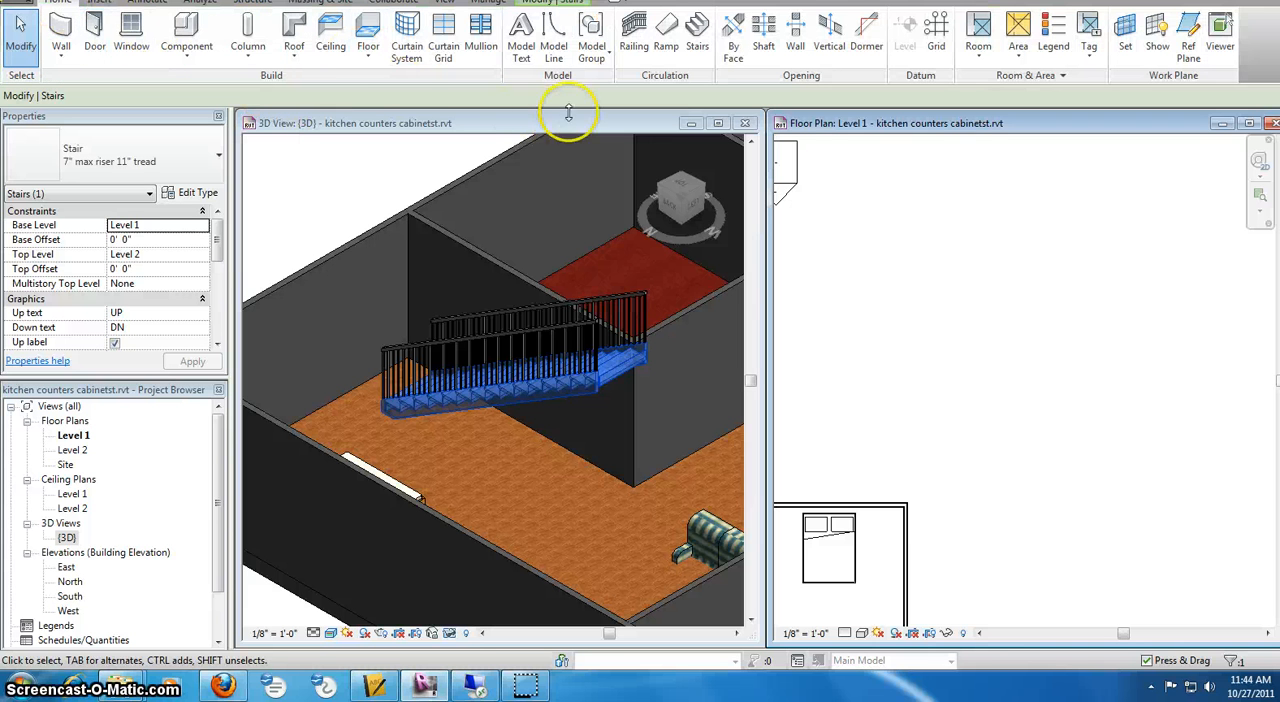
click(697, 35)
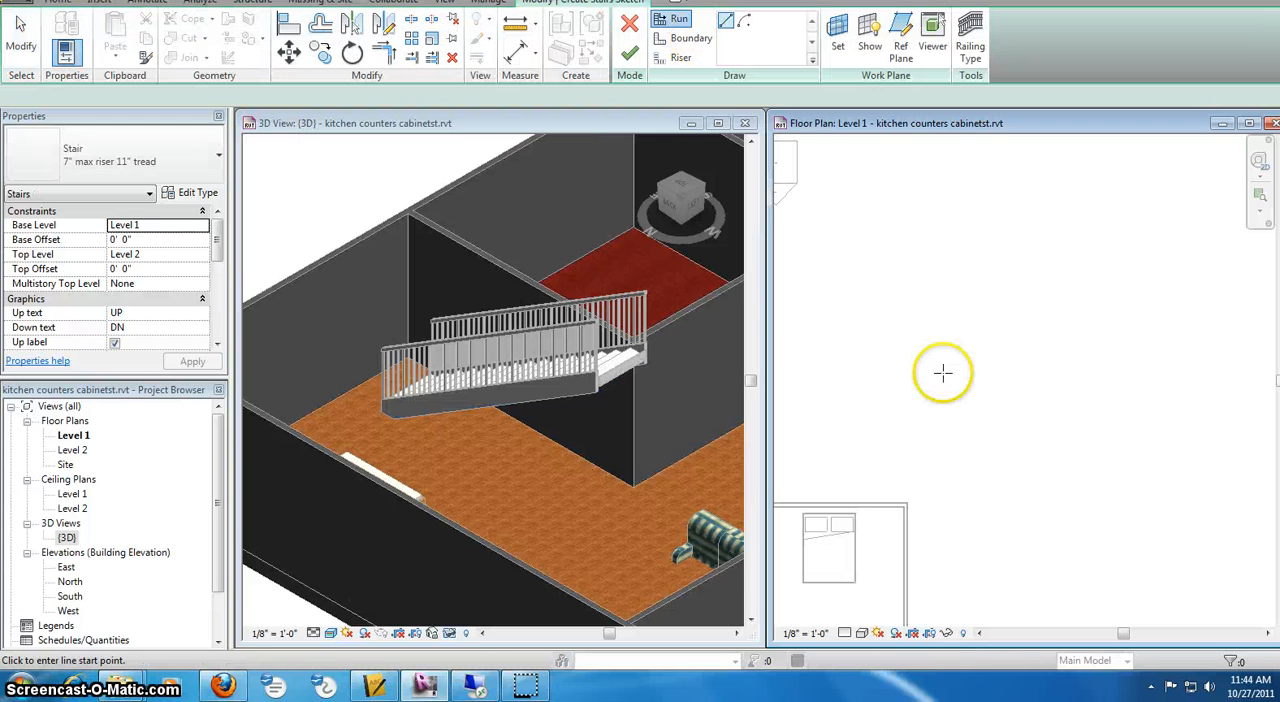
click(957, 412)
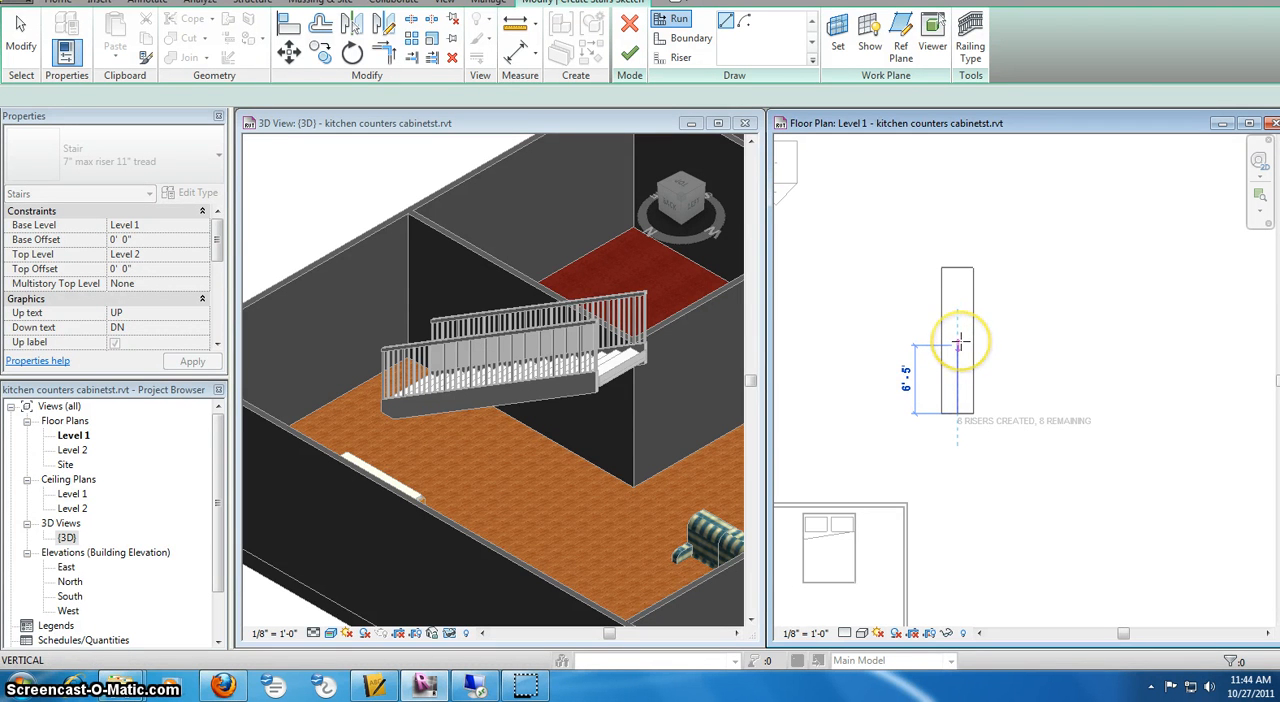
click(957, 343)
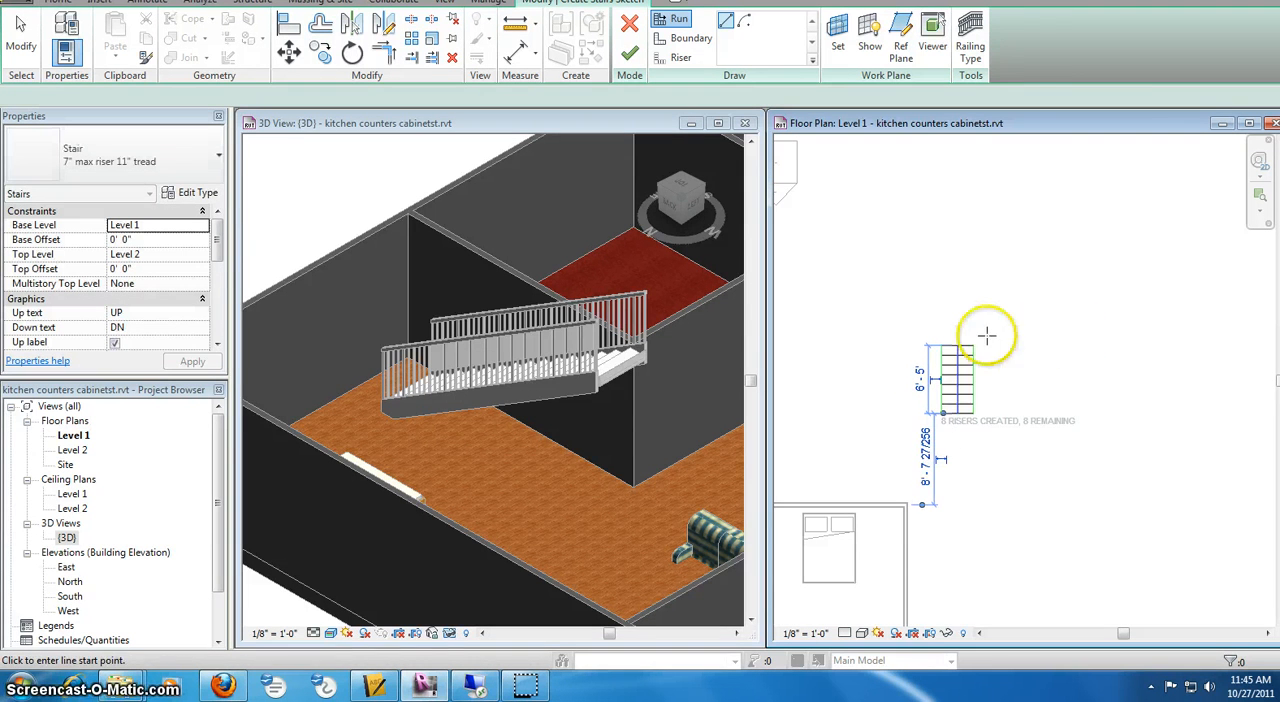
Add a 6'-5" run heading east from beyond the first run's end and finish the L-shaped 16-riser stair with its corner landing
scroll(989, 331, up, 2)
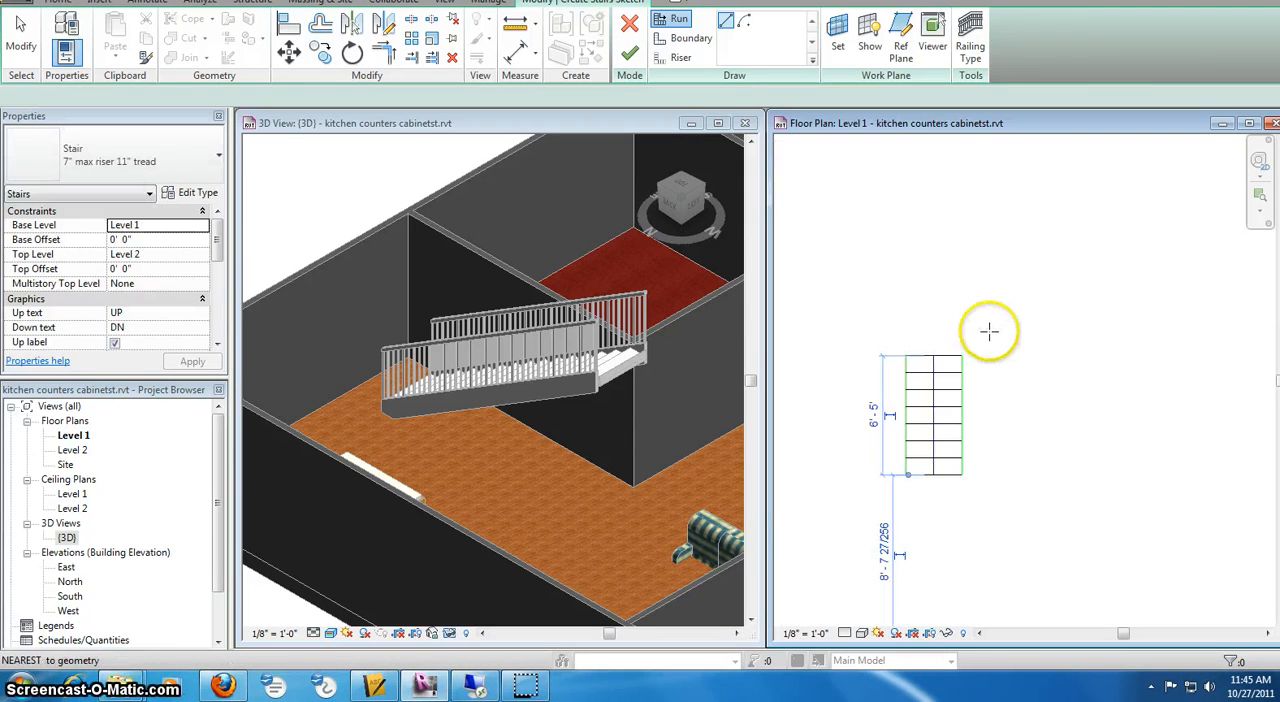
scroll(960, 330, up, 2)
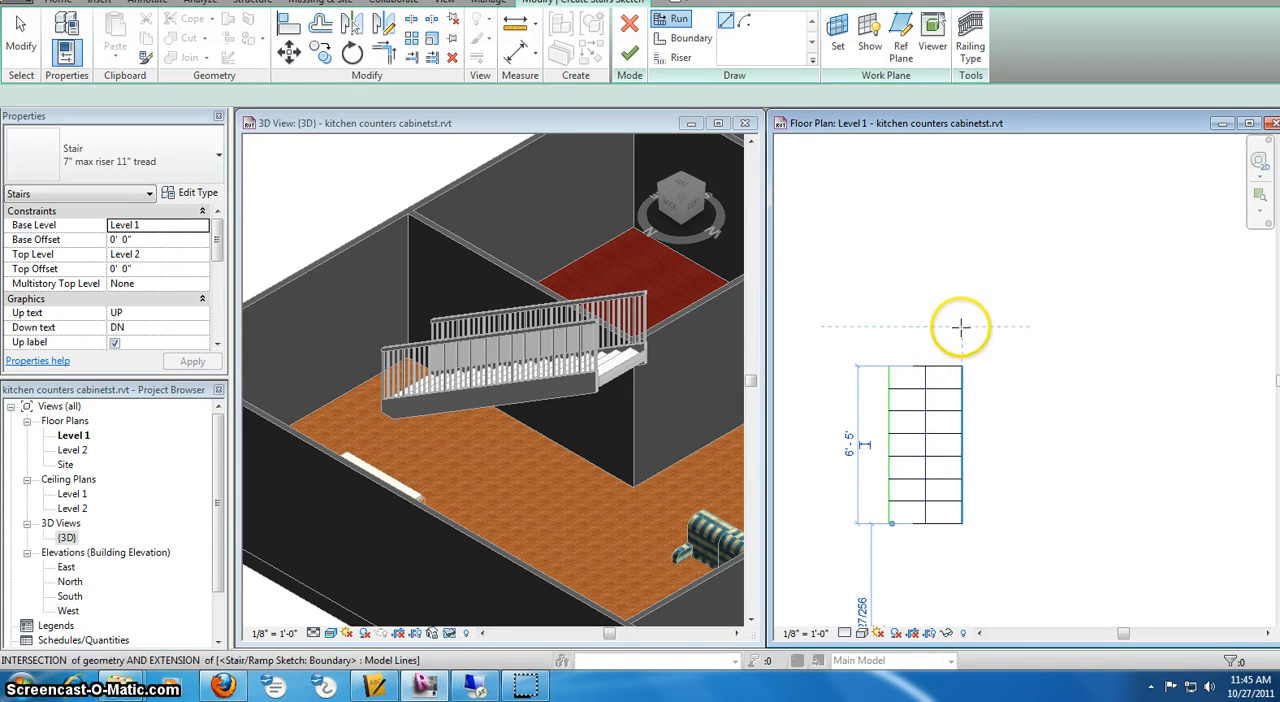
click(960, 325)
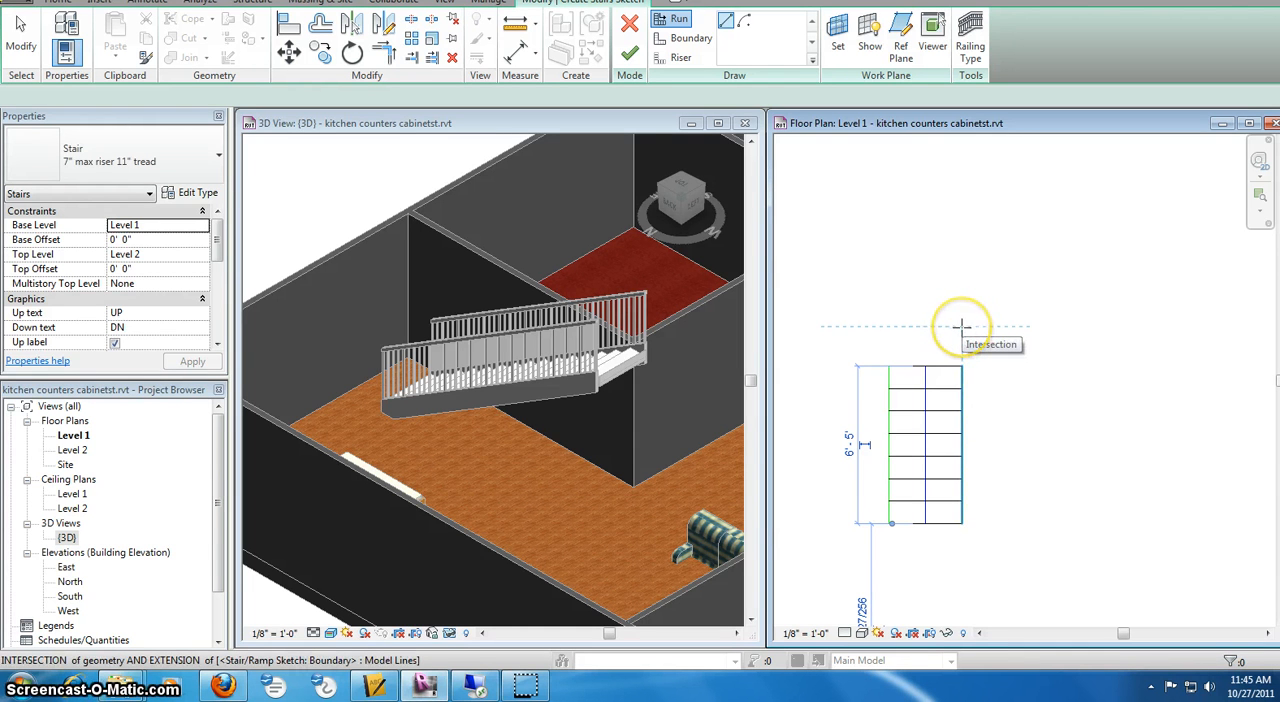
click(961, 326)
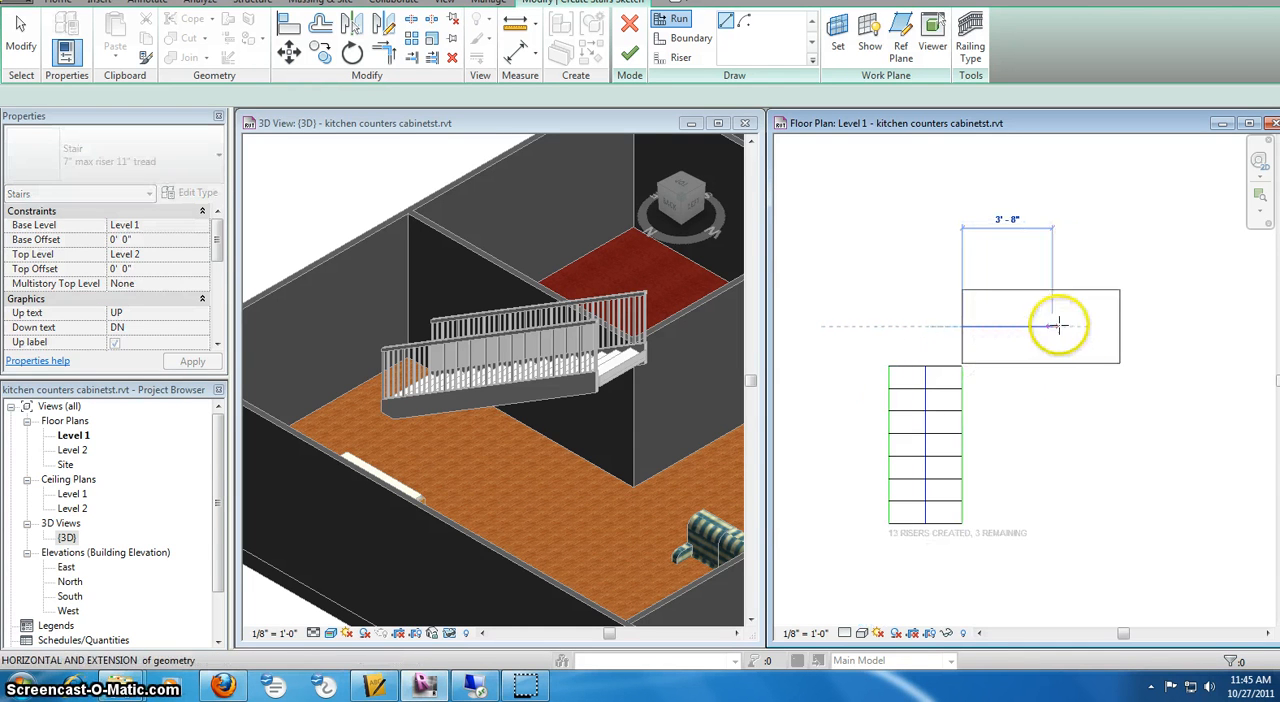
click(1130, 325)
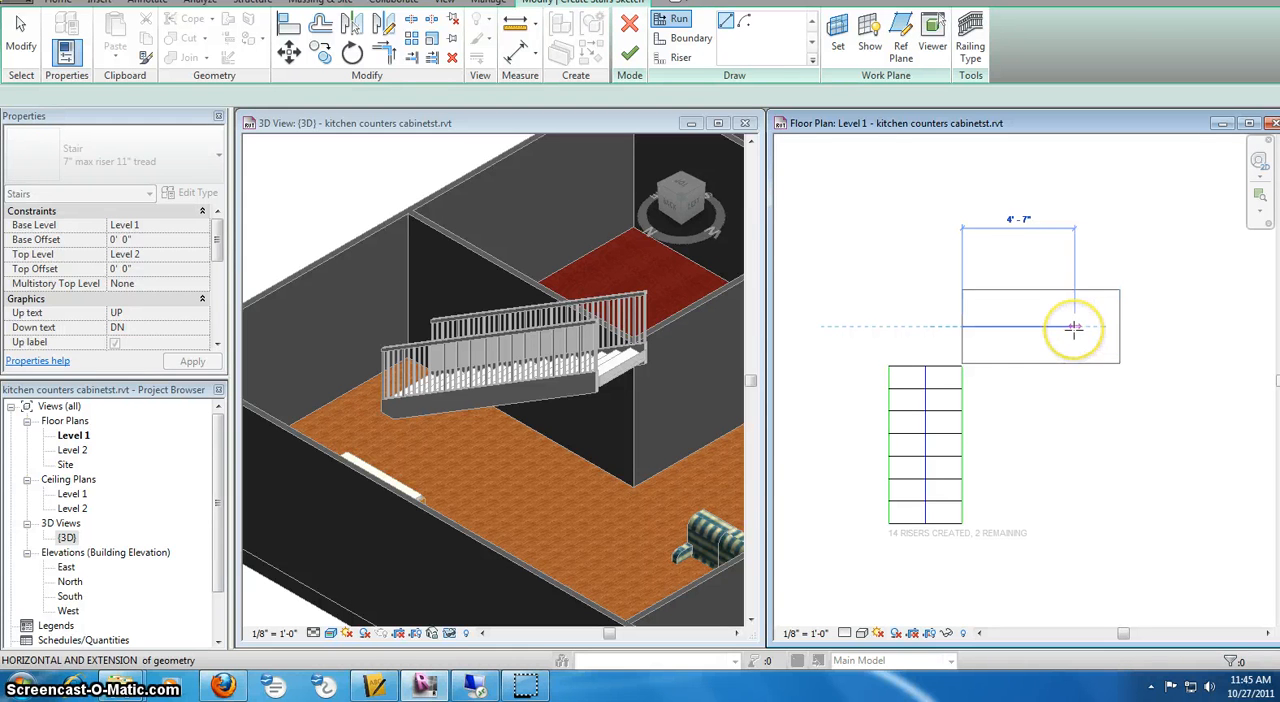
click(1177, 333)
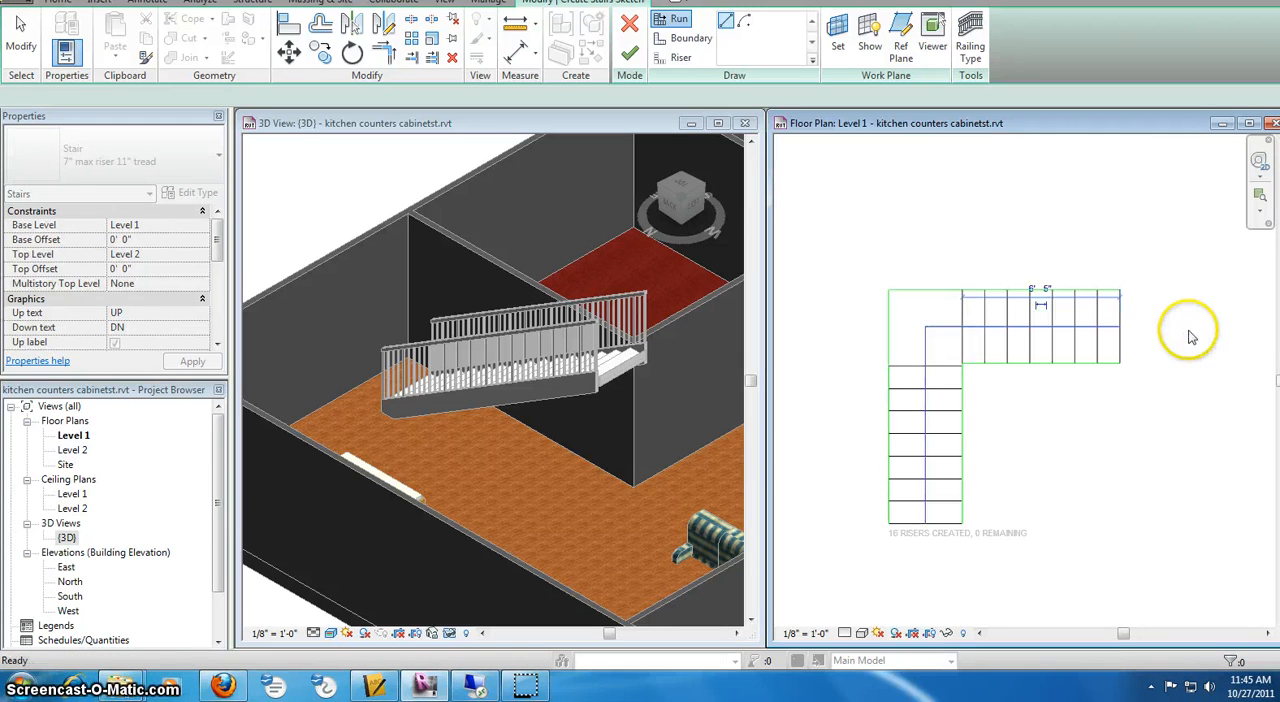
key(Escape)
key(Escape)
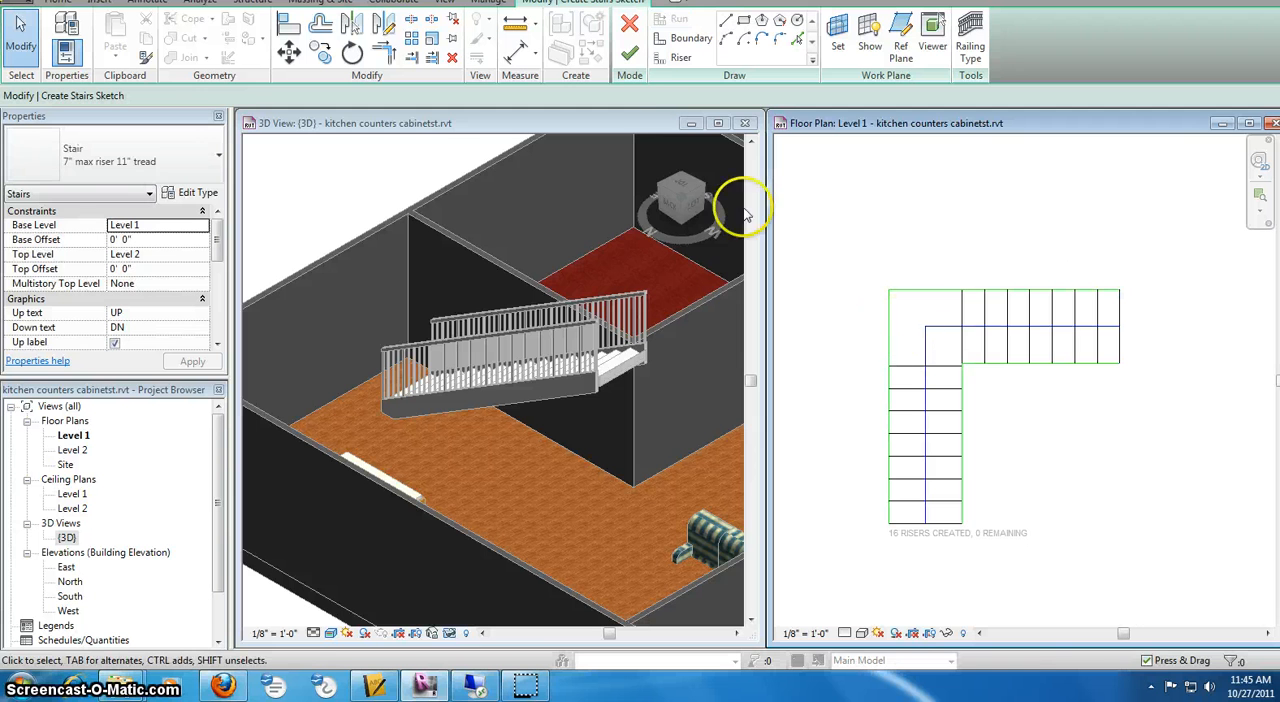
click(631, 55)
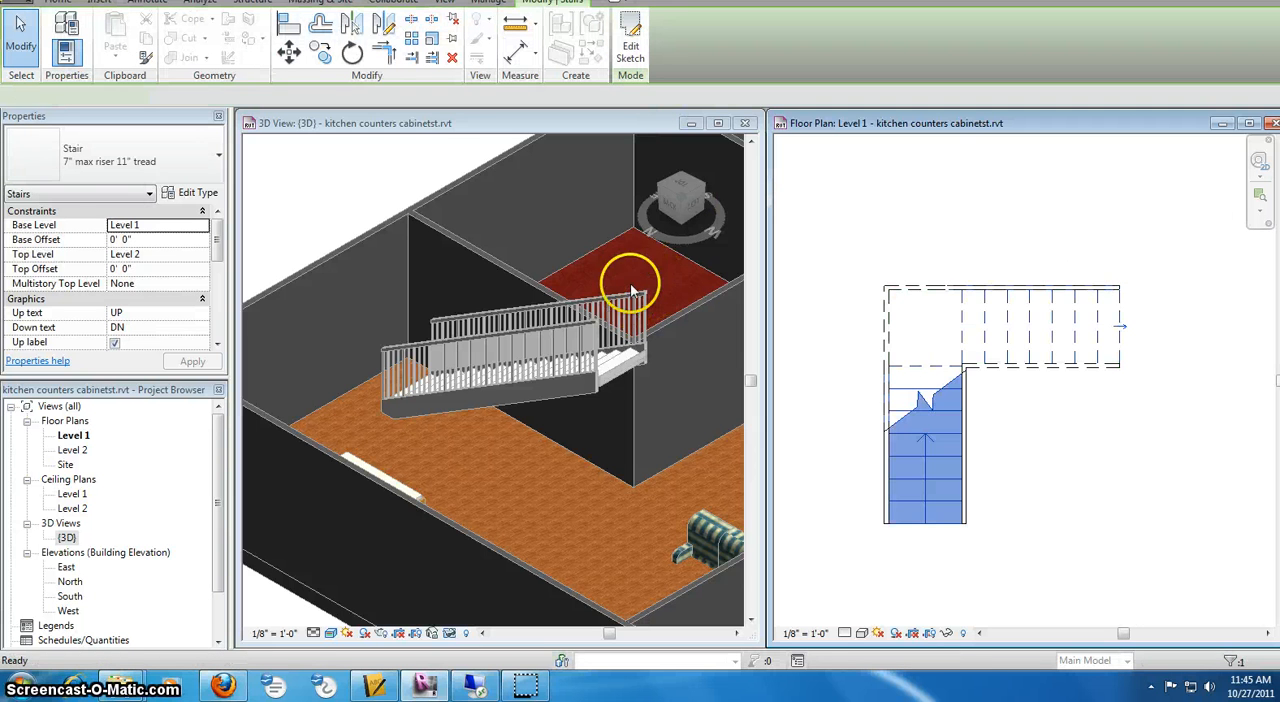
Examine the L-shaped stair with its landing and railings up close in the 3D view
scroll(653, 295, down, 2)
middle_drag(653, 295, 652, 306)
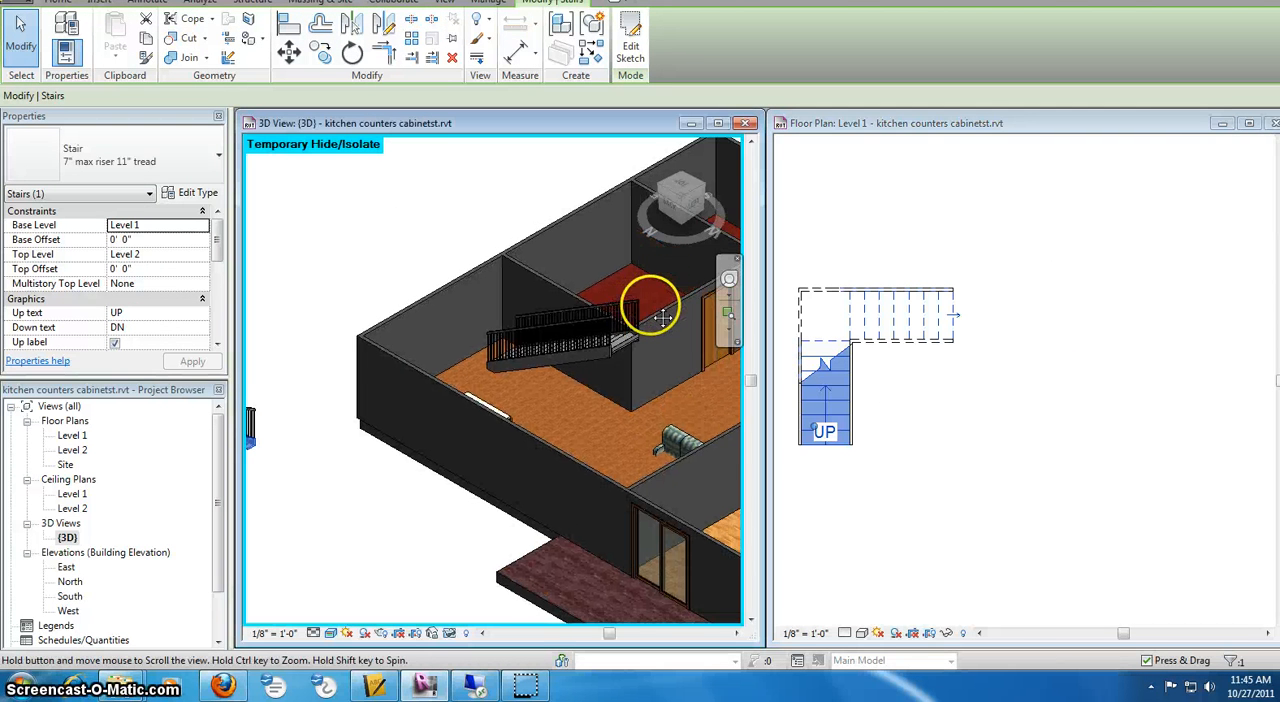
scroll(652, 306, down, 2)
scroll(515, 340, down, 2)
mouse_move(476, 338)
middle_down()
mouse_move(443, 331)
mouse_move(461, 335)
middle_up()
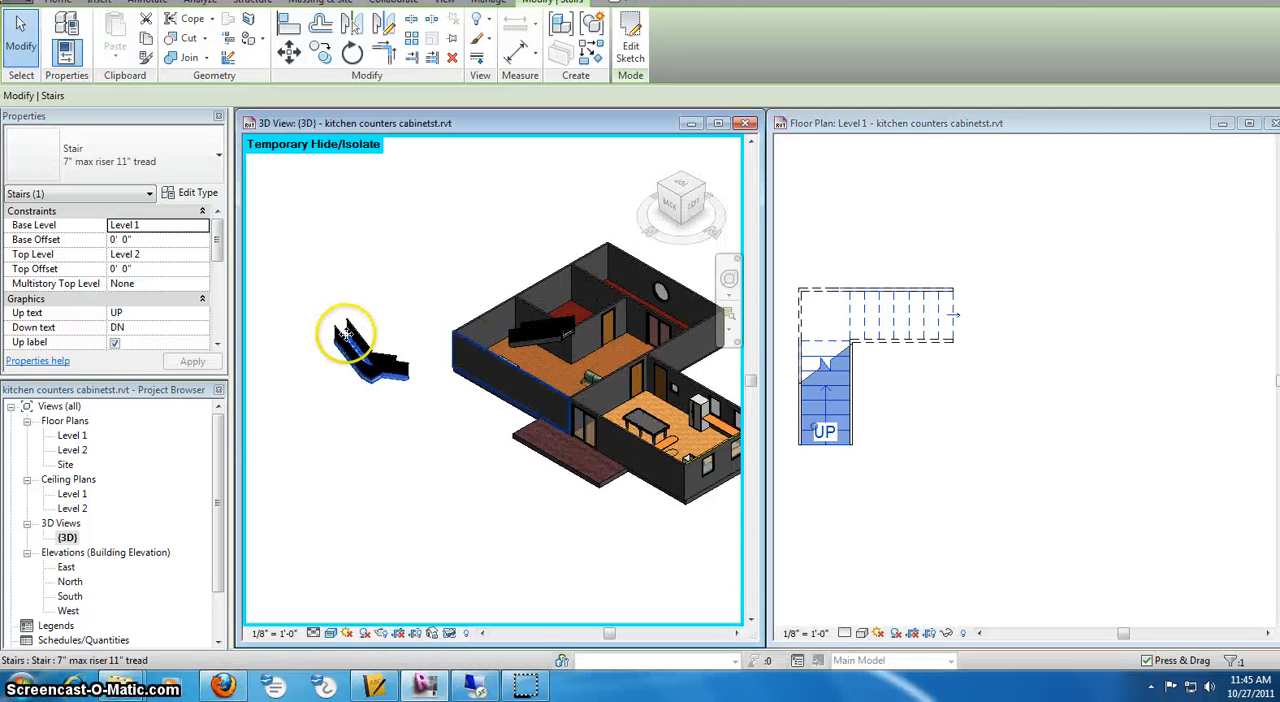
scroll(356, 334, up, 3)
shift+middle_drag(357, 340, 464, 350)
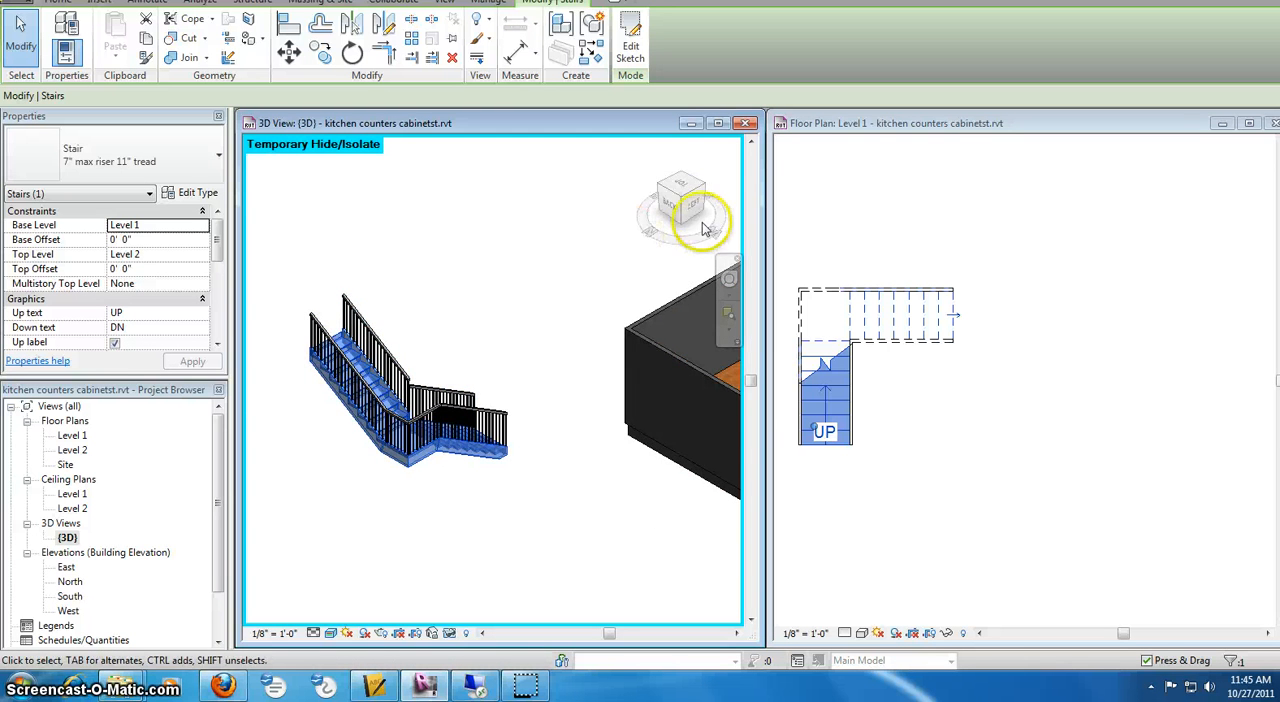
drag(708, 218, 686, 204)
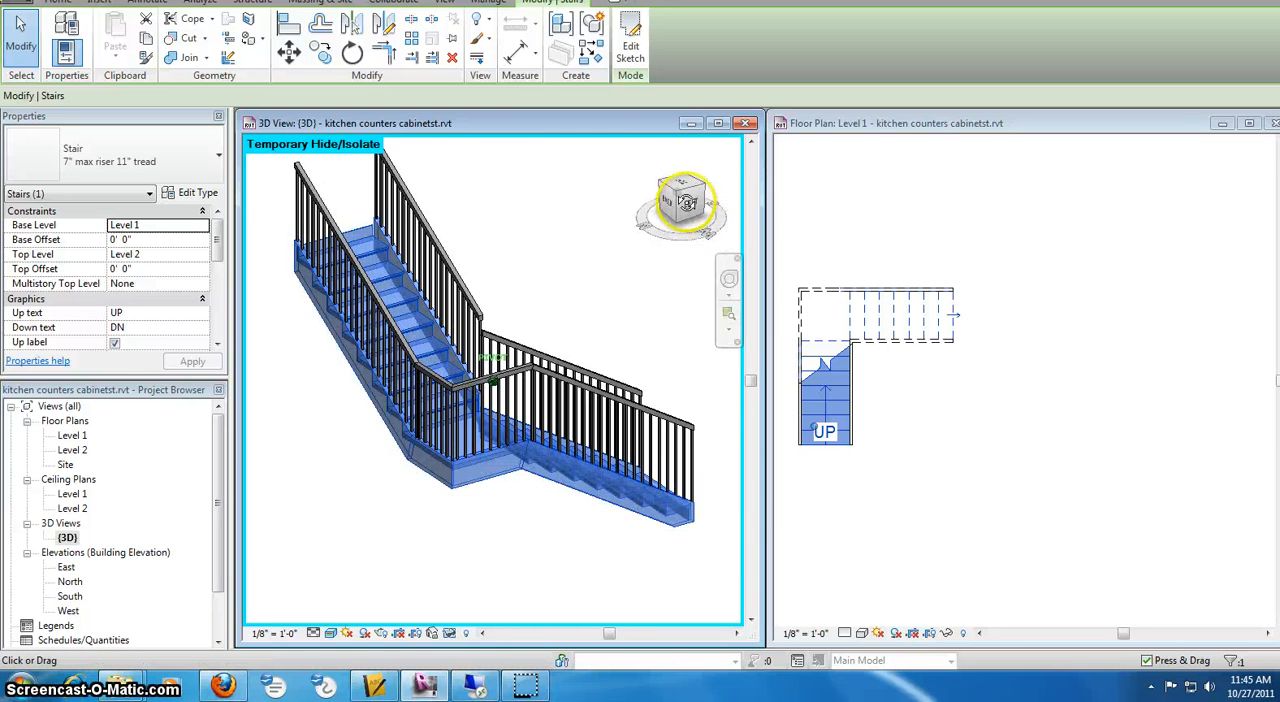
click(679, 199)
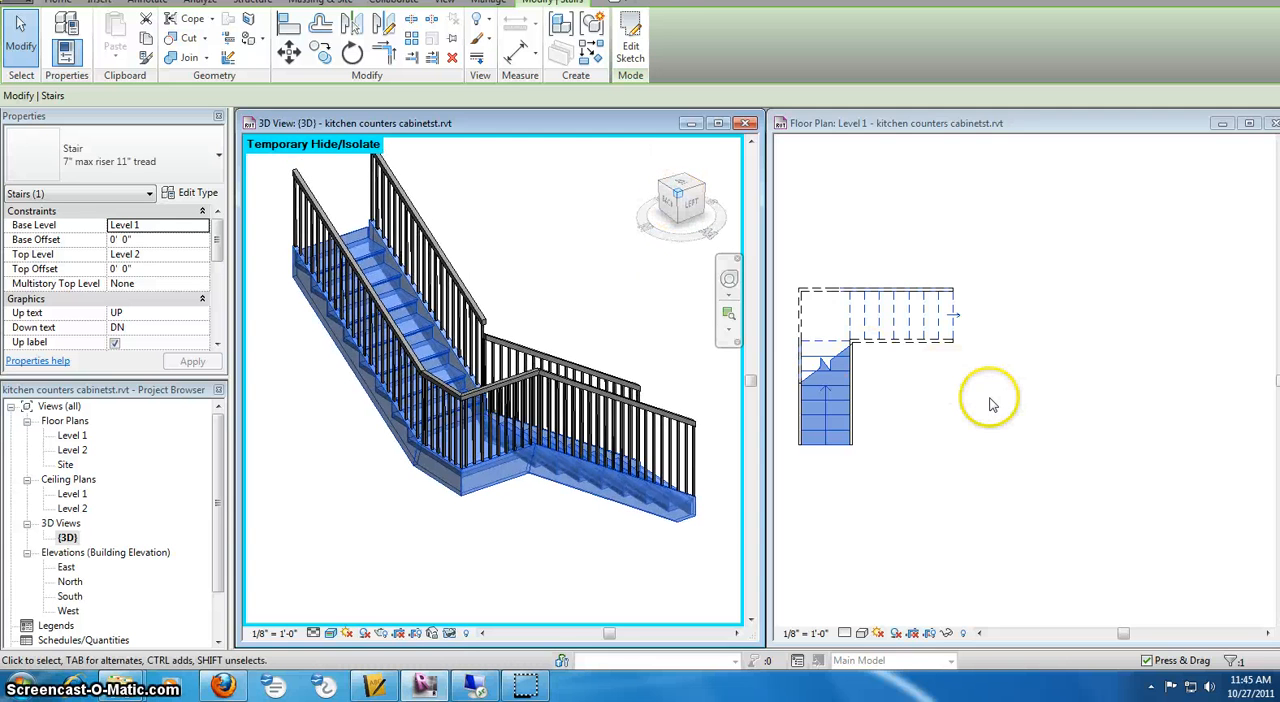
Start another stair east of the L-shaped one in the Level 1 plan with a 6-riser first run going 4'-7" north
click(914, 357)
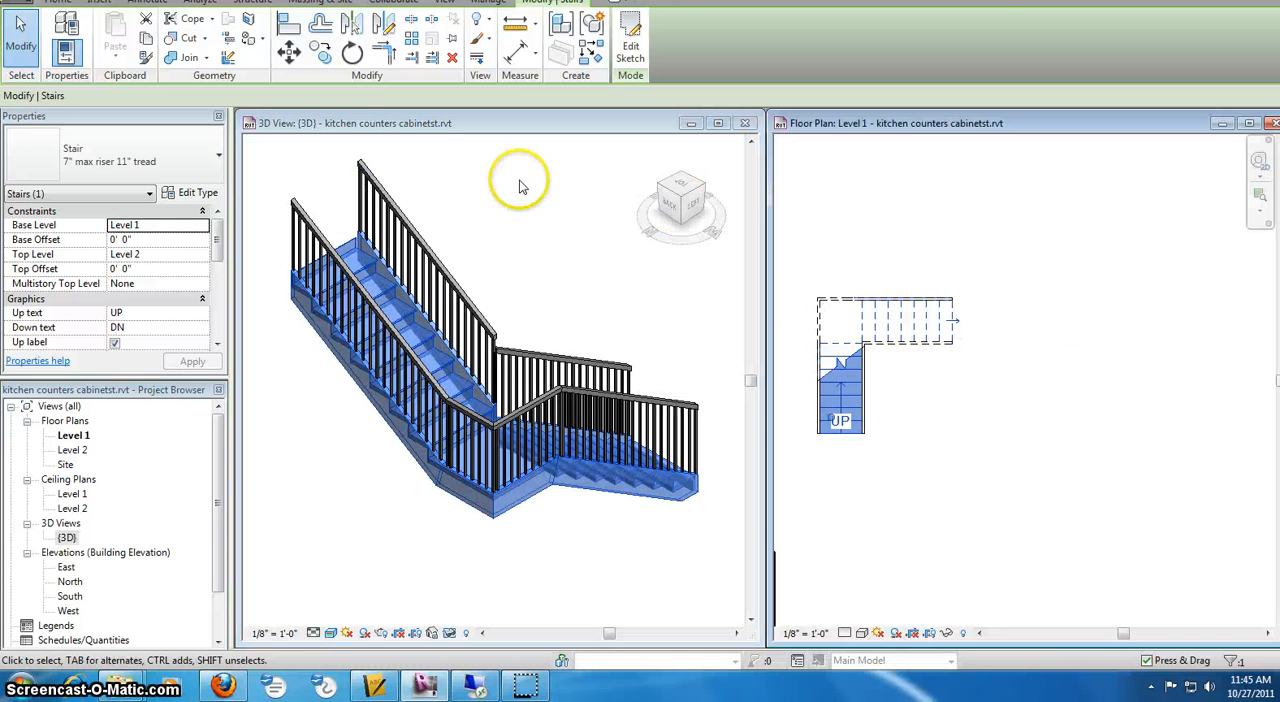
click(58, 2)
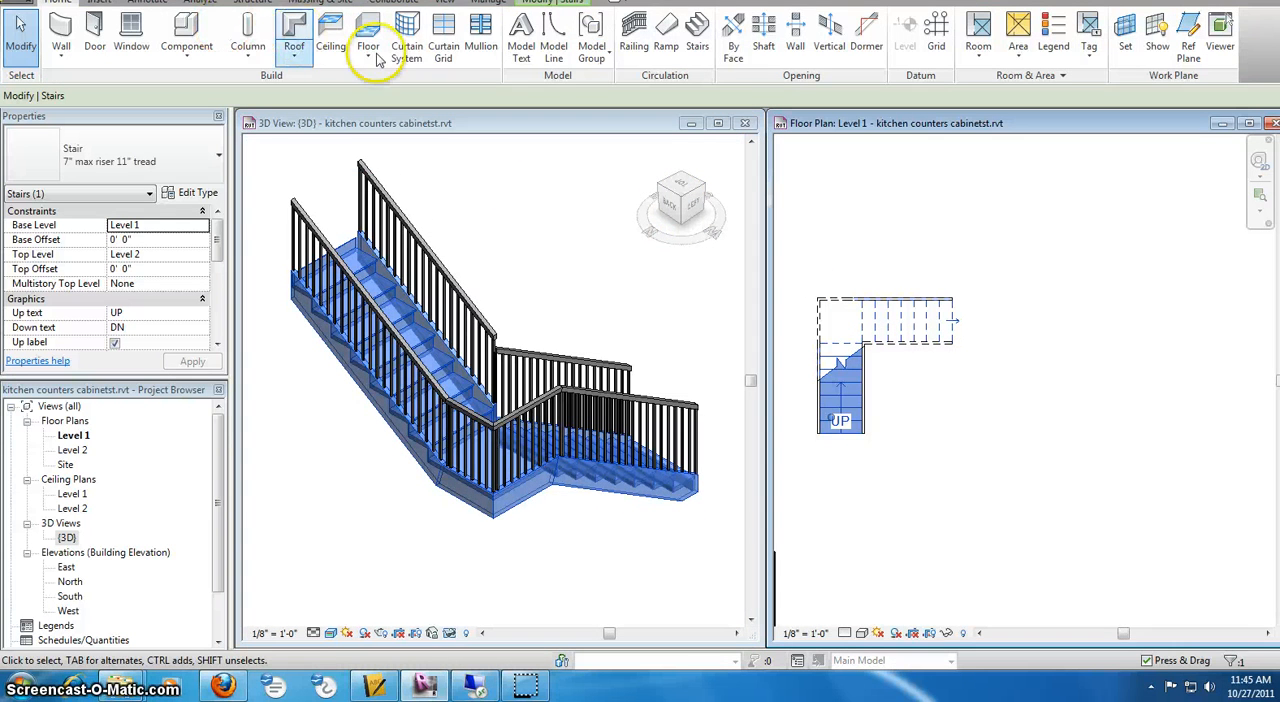
click(697, 47)
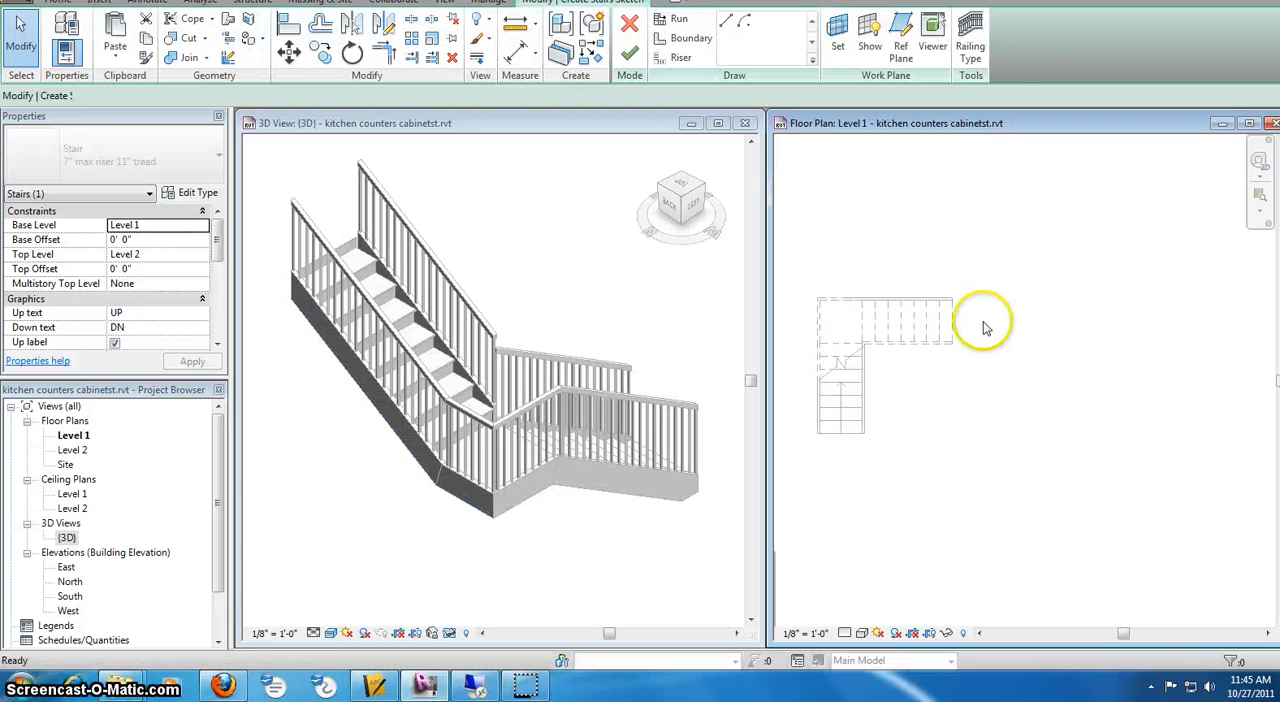
click(1061, 415)
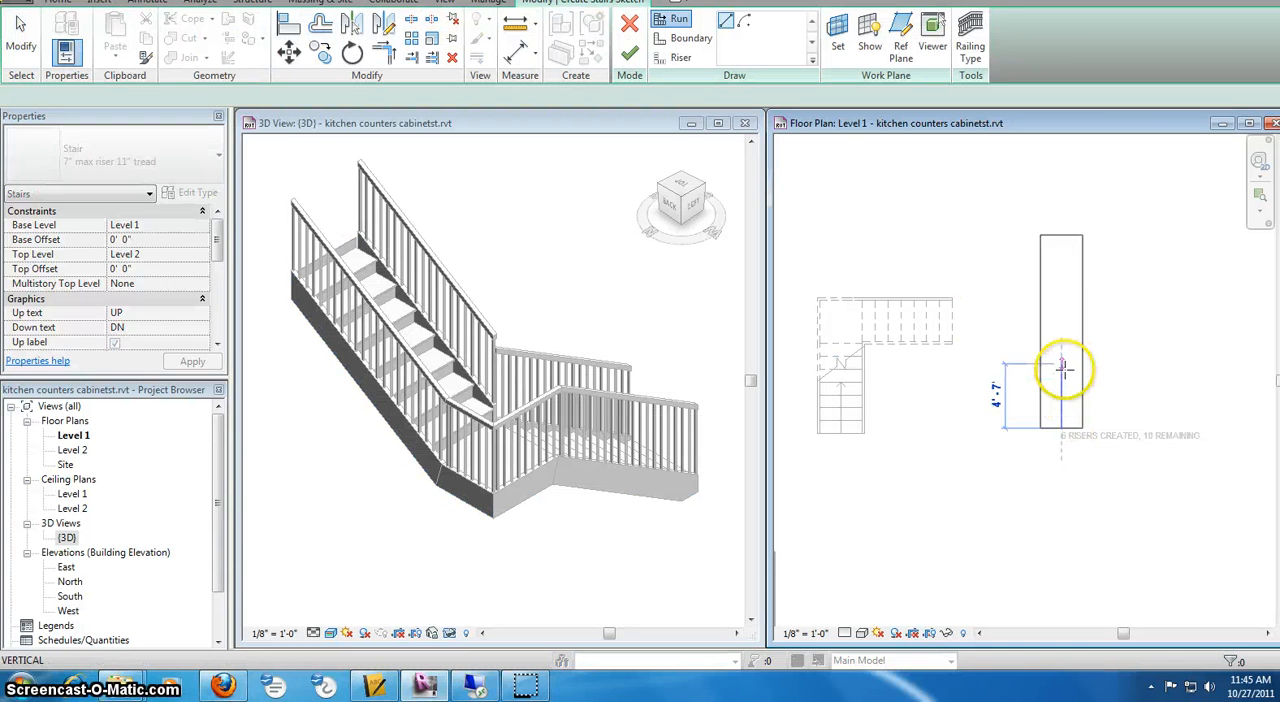
click(1064, 363)
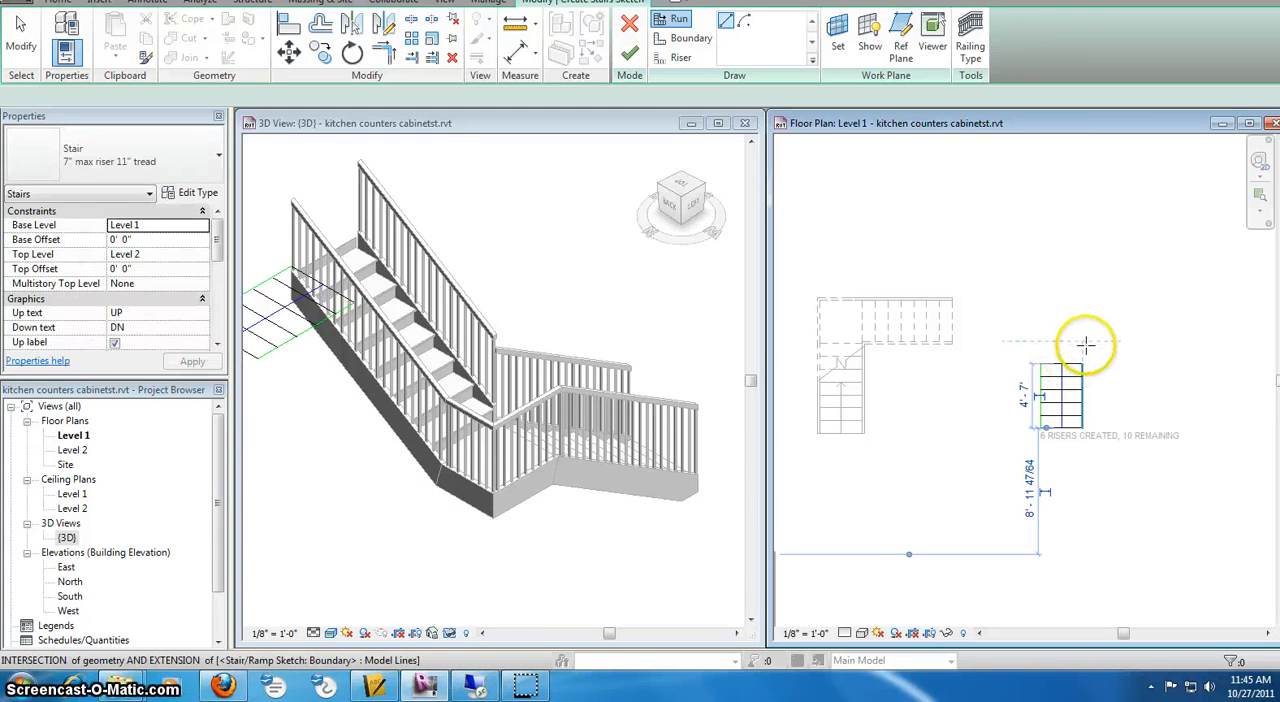
Add a 1'-10" middle run heading east and a final run heading south, then finish the U-shaped 16-riser stair
click(1082, 341)
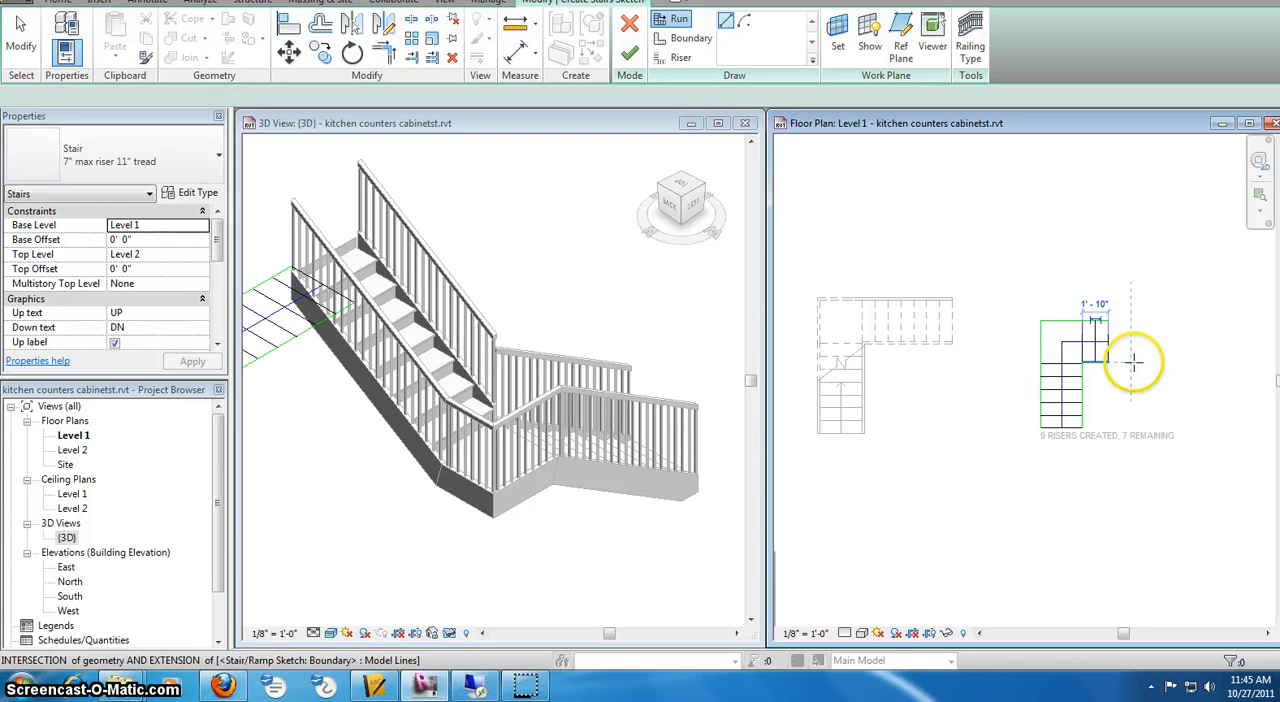
click(1133, 455)
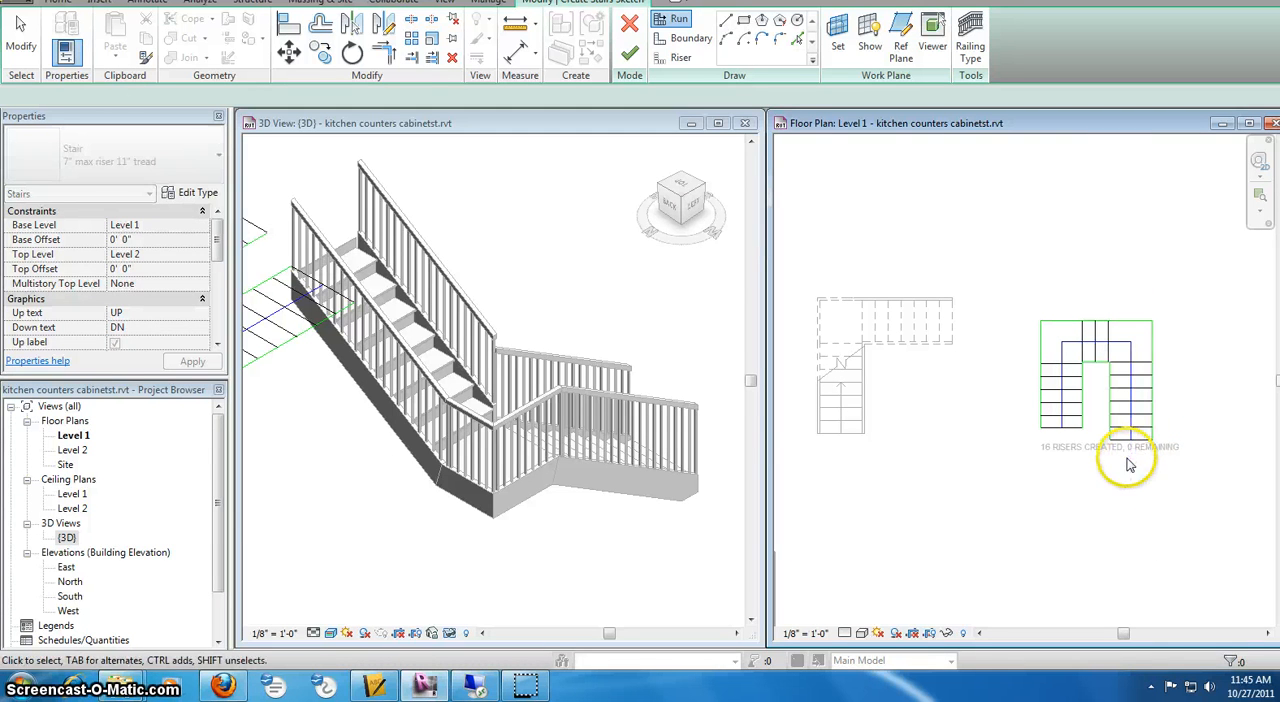
key(Escape)
key(Escape)
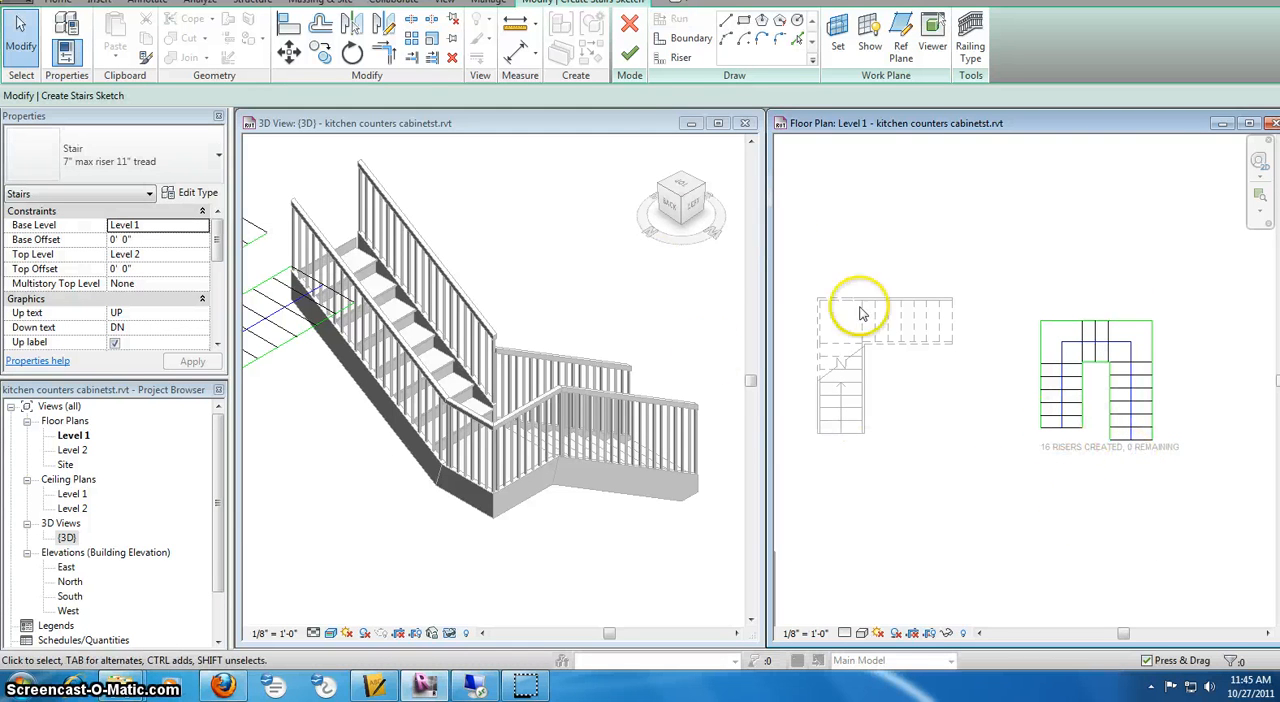
click(630, 57)
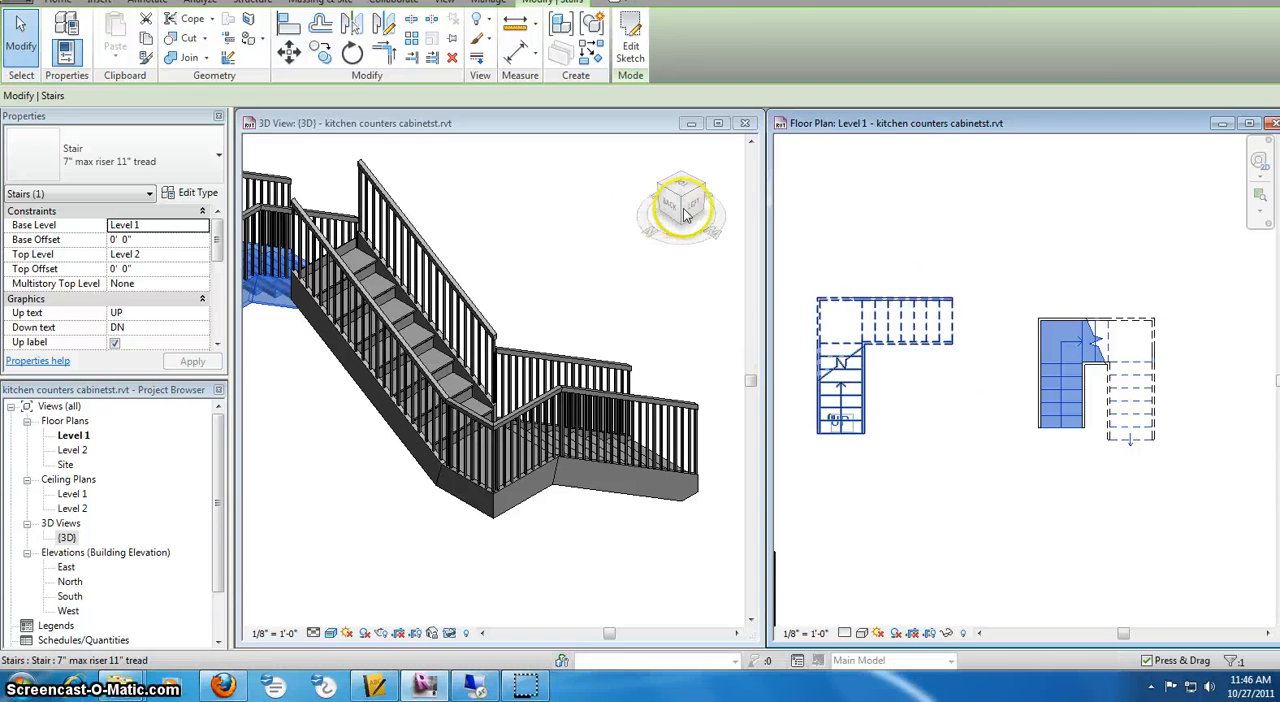
Examine the U-shaped stair with its two landings beside the L-shaped stair in the 3D view
click(685, 215)
scroll(487, 270, down, 2)
click(487, 270)
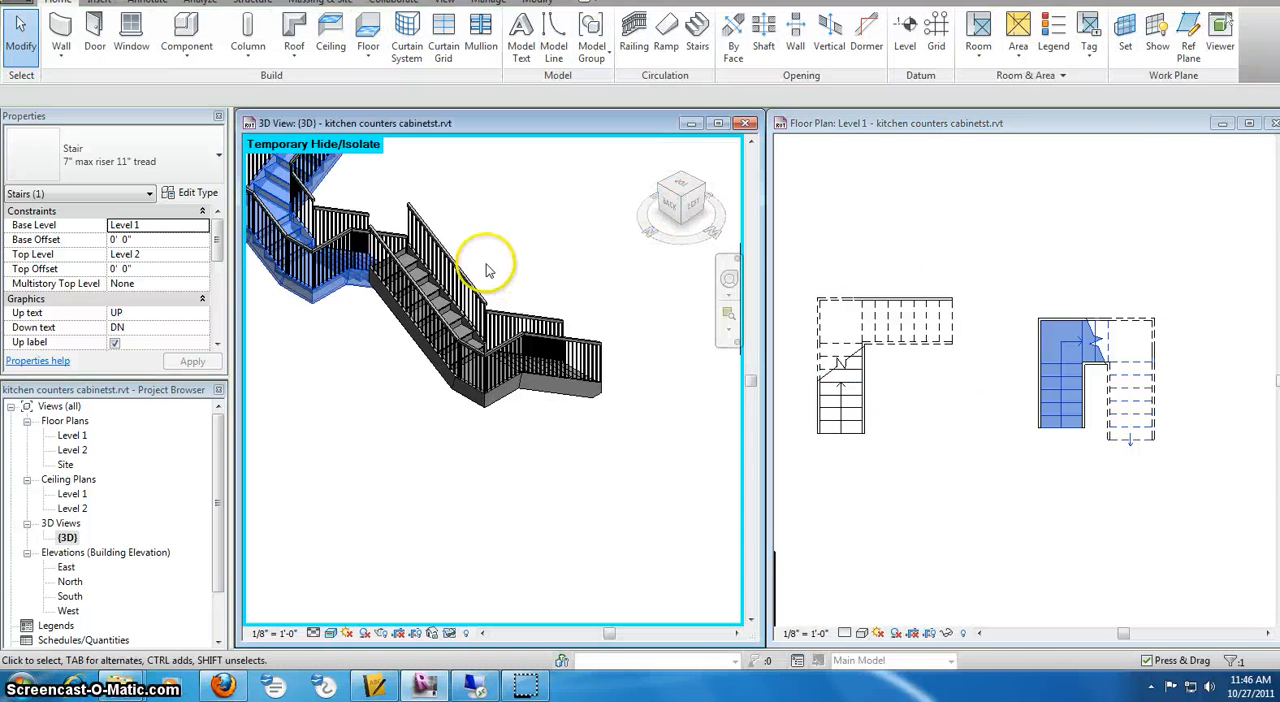
middle_drag(398, 290, 478, 372)
scroll(350, 199, up, 2)
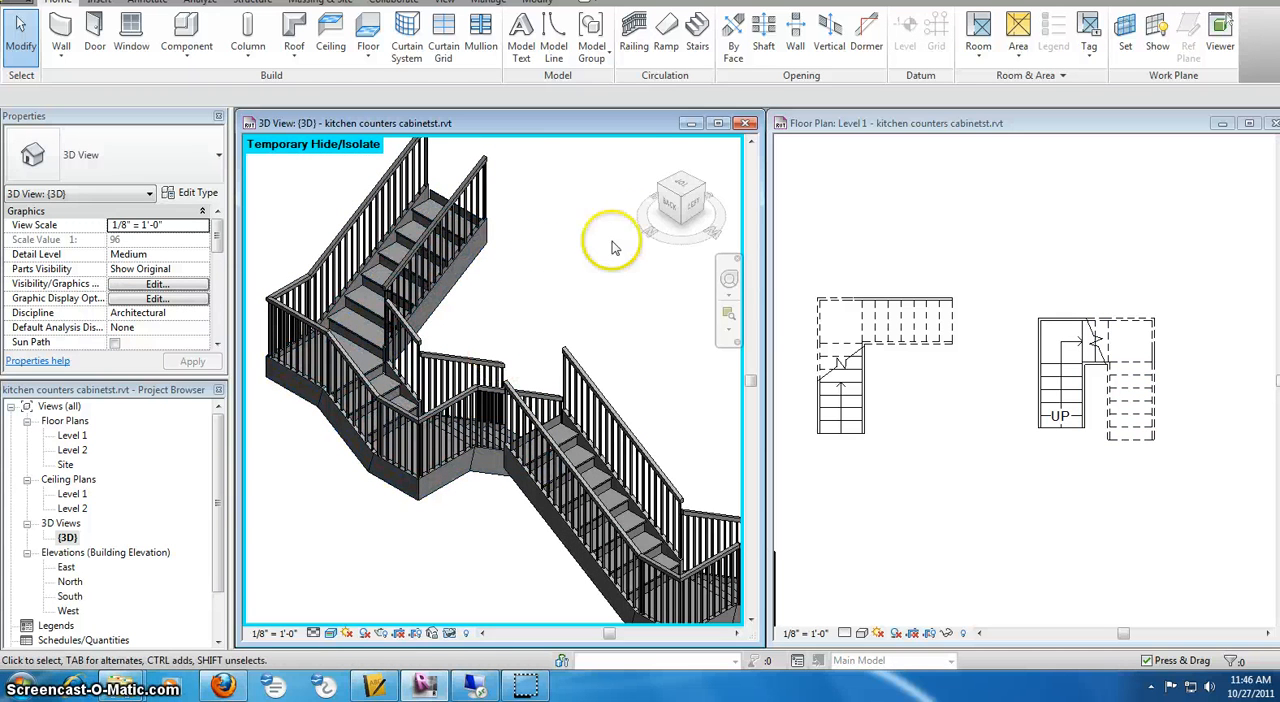
Select both the L-shaped and U-shaped stairs outside the house in the Level 1 plan and delete them
click(1102, 399)
scroll(836, 266, down, 2)
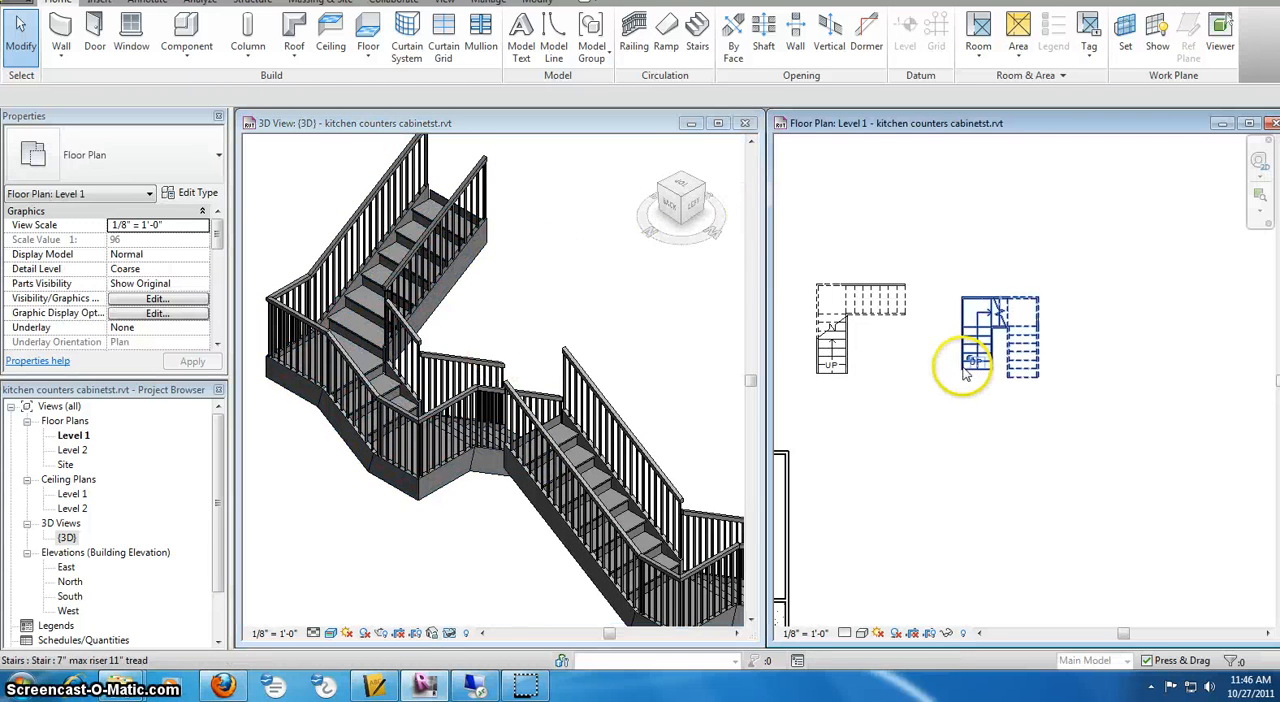
drag(782, 244, 1141, 425)
key(Delete)
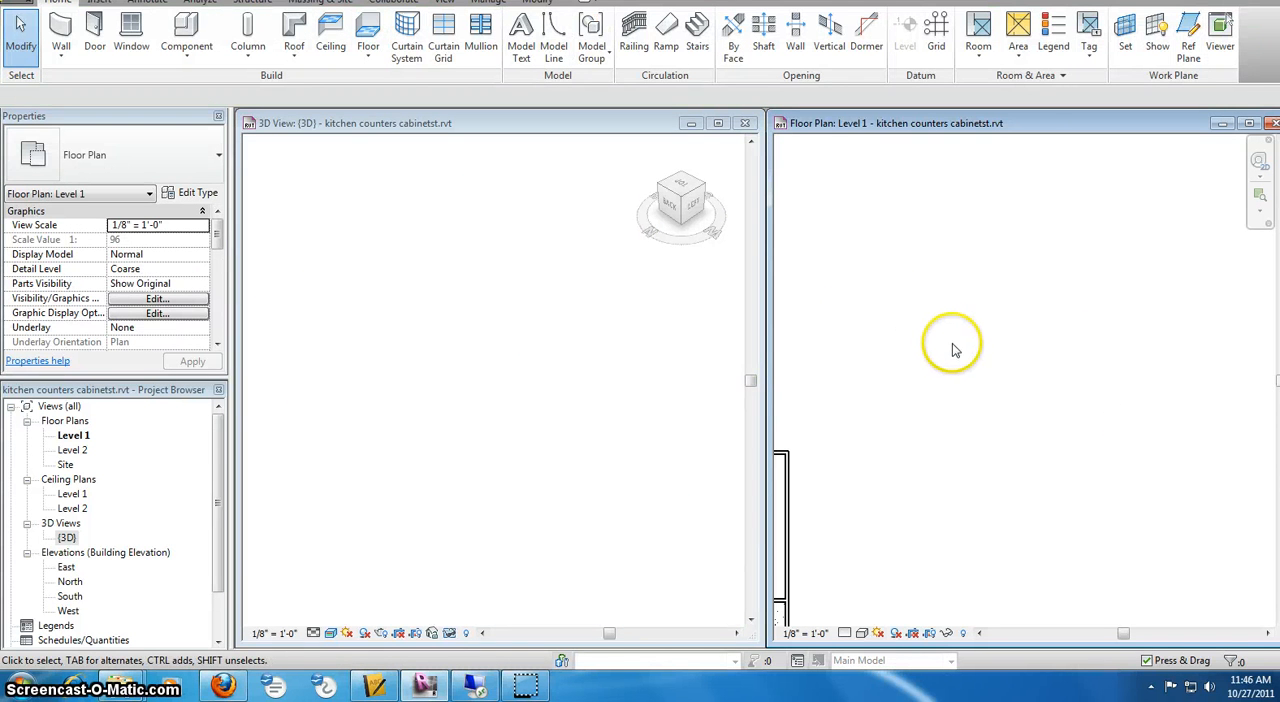
Bring the whole house into both views and reset the temporary hide/isolate in the 3D view to restore the Level 2 walls and floor
scroll(951, 349, down, 5)
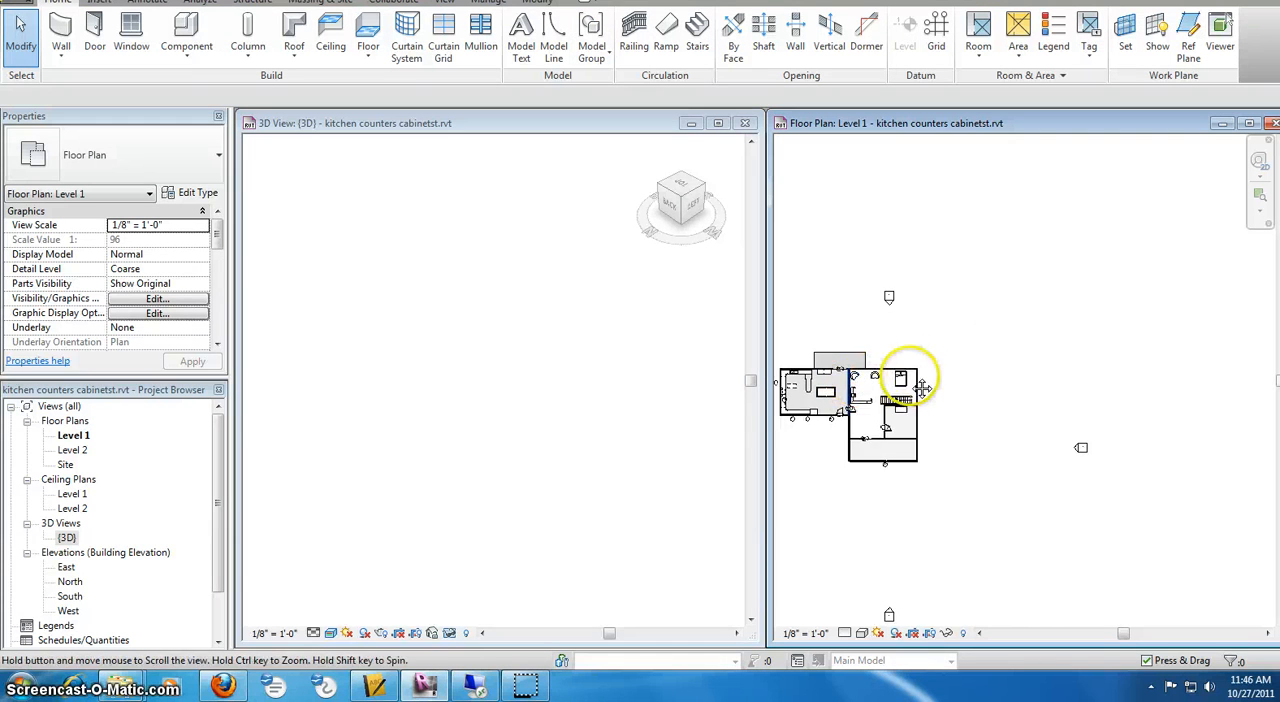
middle_drag(864, 378, 938, 382)
scroll(926, 374, up, 3)
scroll(1010, 376, up, 3)
click(508, 362)
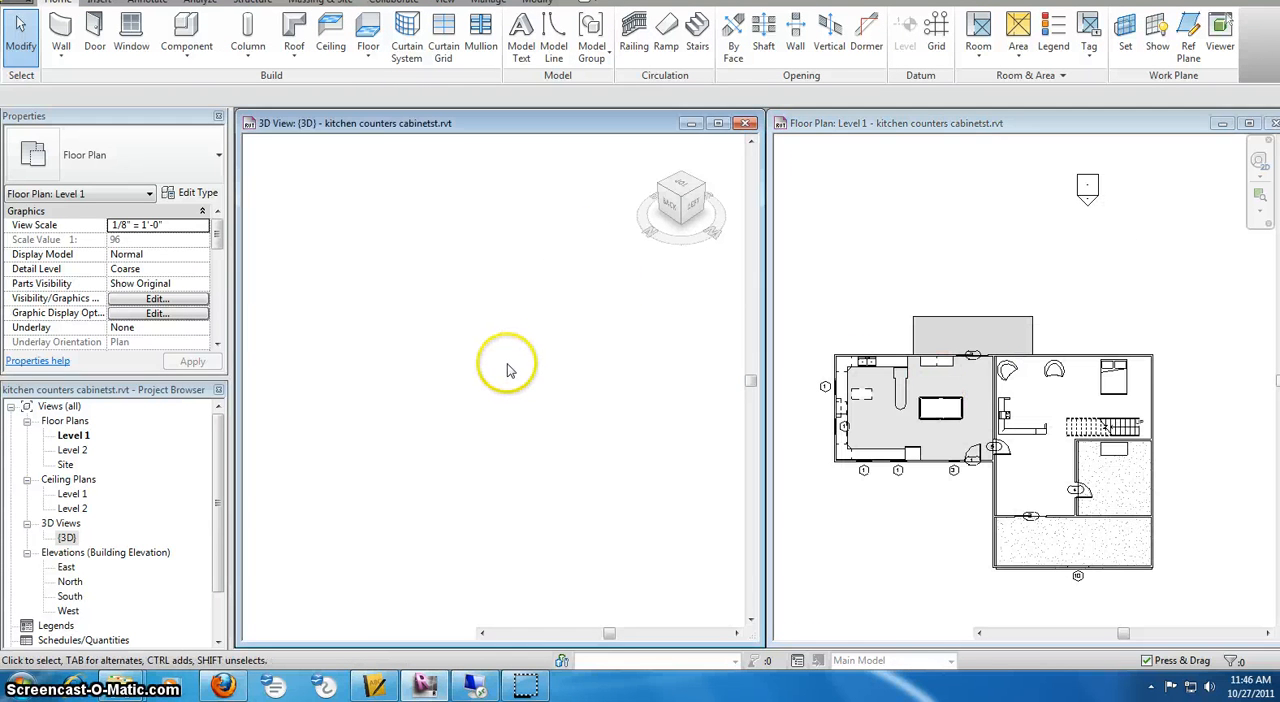
scroll(507, 363, down, 6)
middle_drag(632, 368, 550, 400)
scroll(550, 397, up, 5)
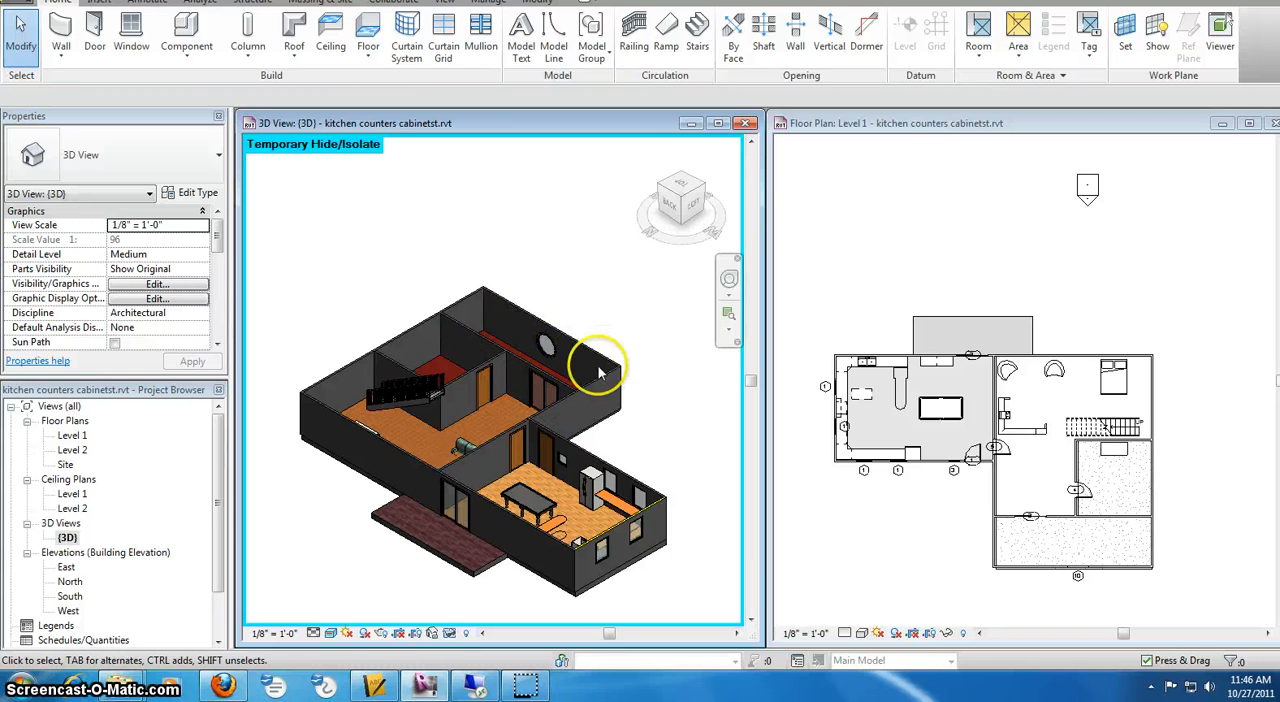
click(449, 636)
click(460, 617)
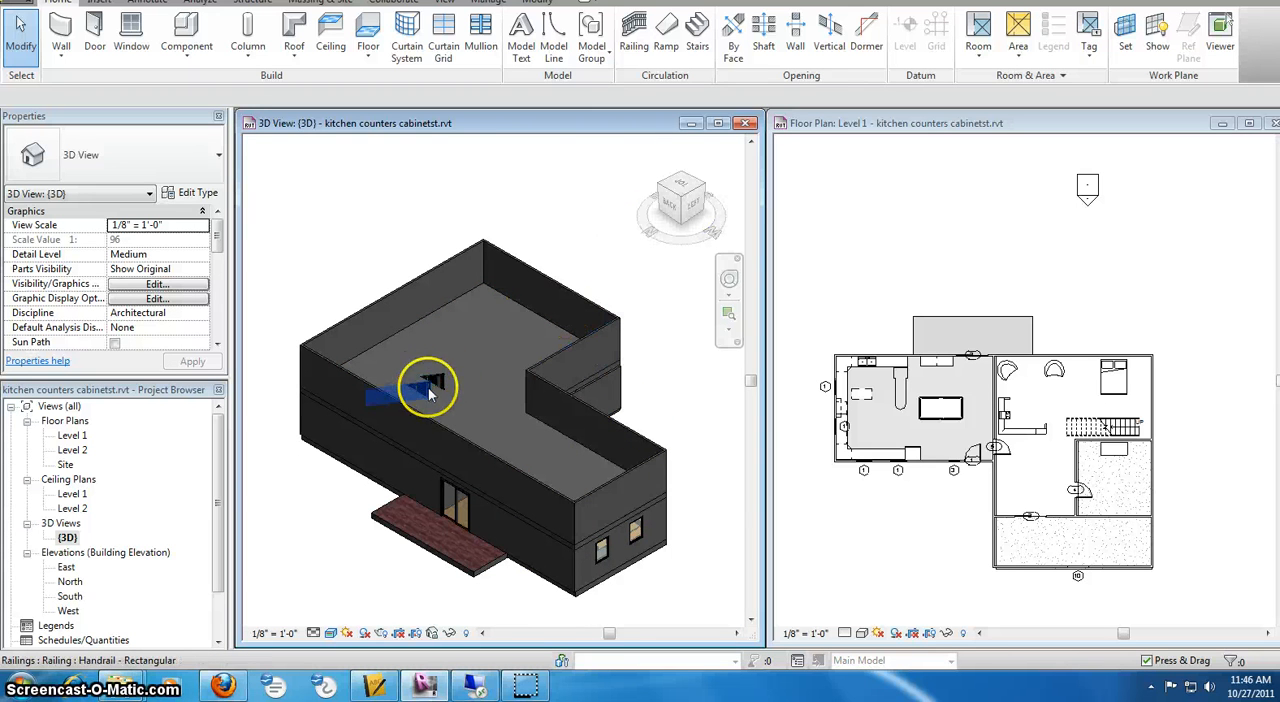
Cut a rectangular opening by face in the Level 2 floor, as wide as the straight stair and starting near its upper end
click(693, 208)
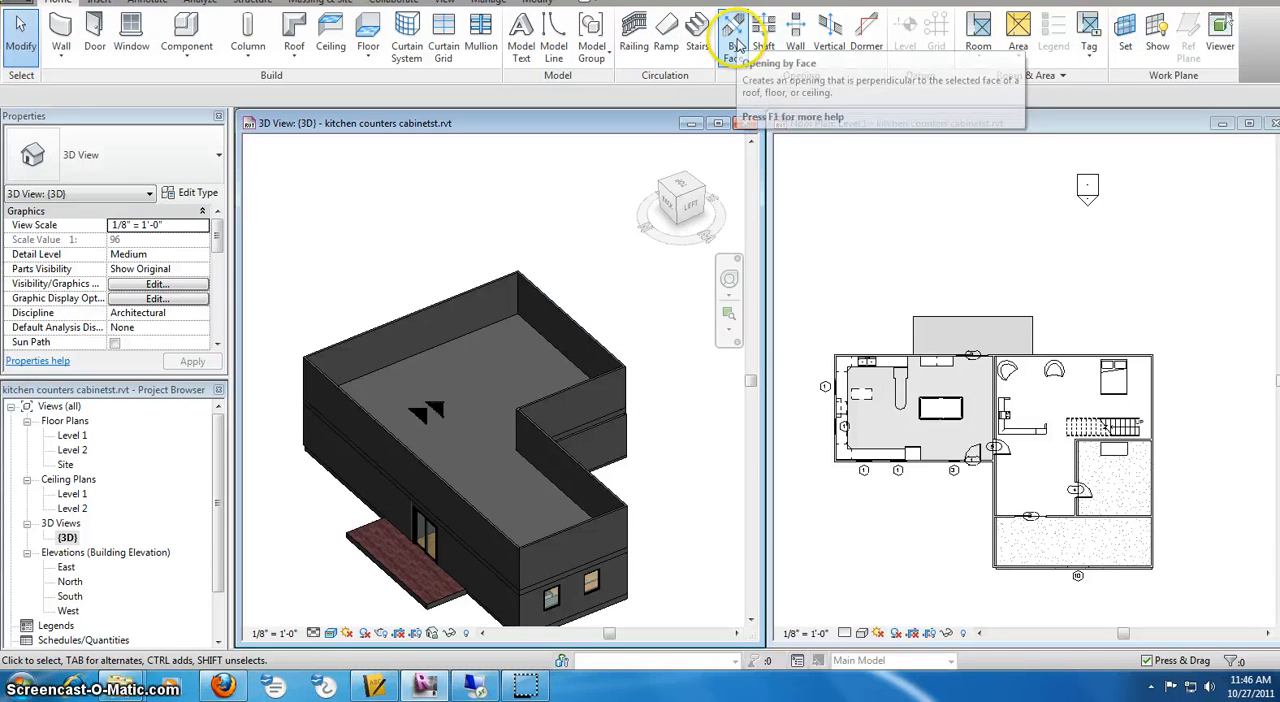
click(733, 38)
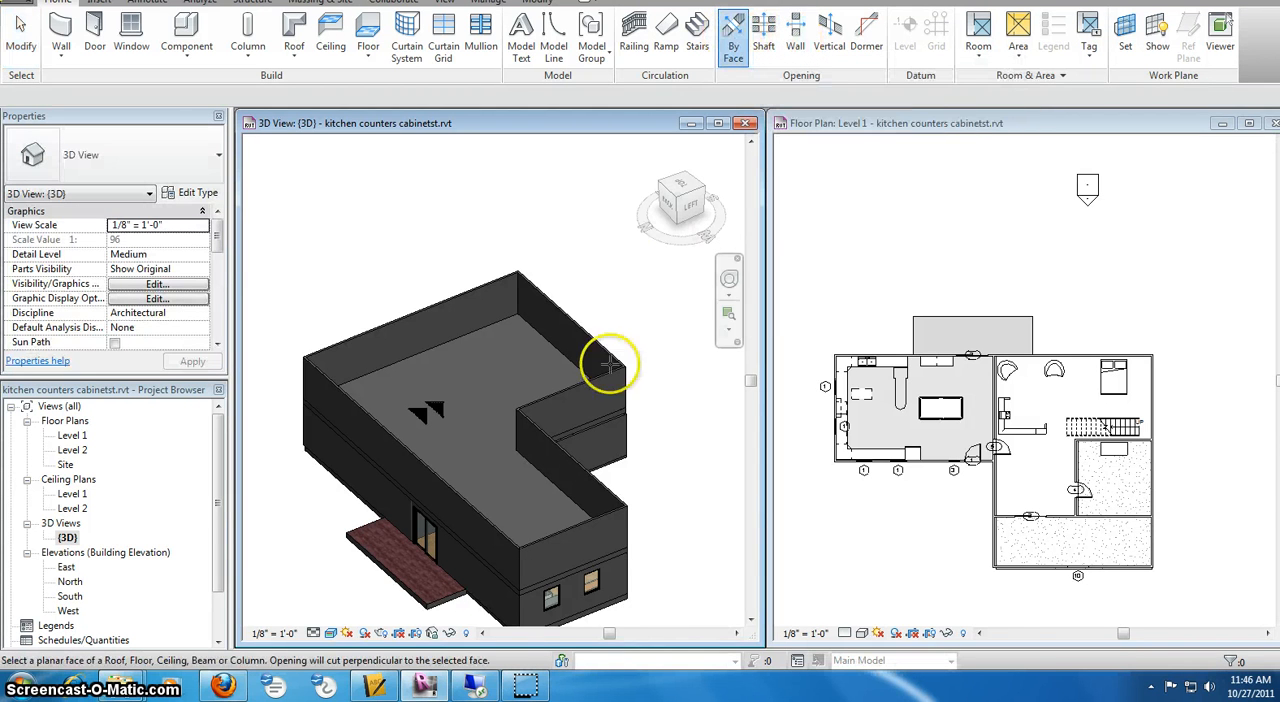
click(439, 345)
click(471, 463)
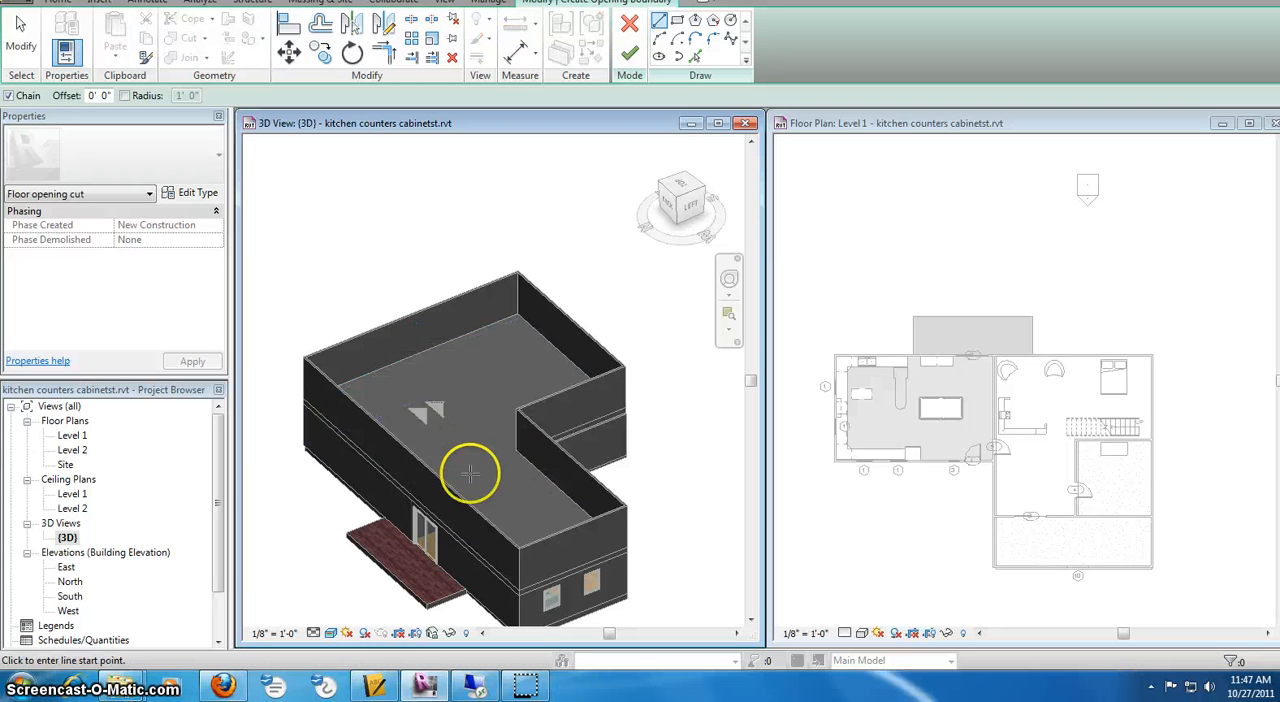
click(676, 186)
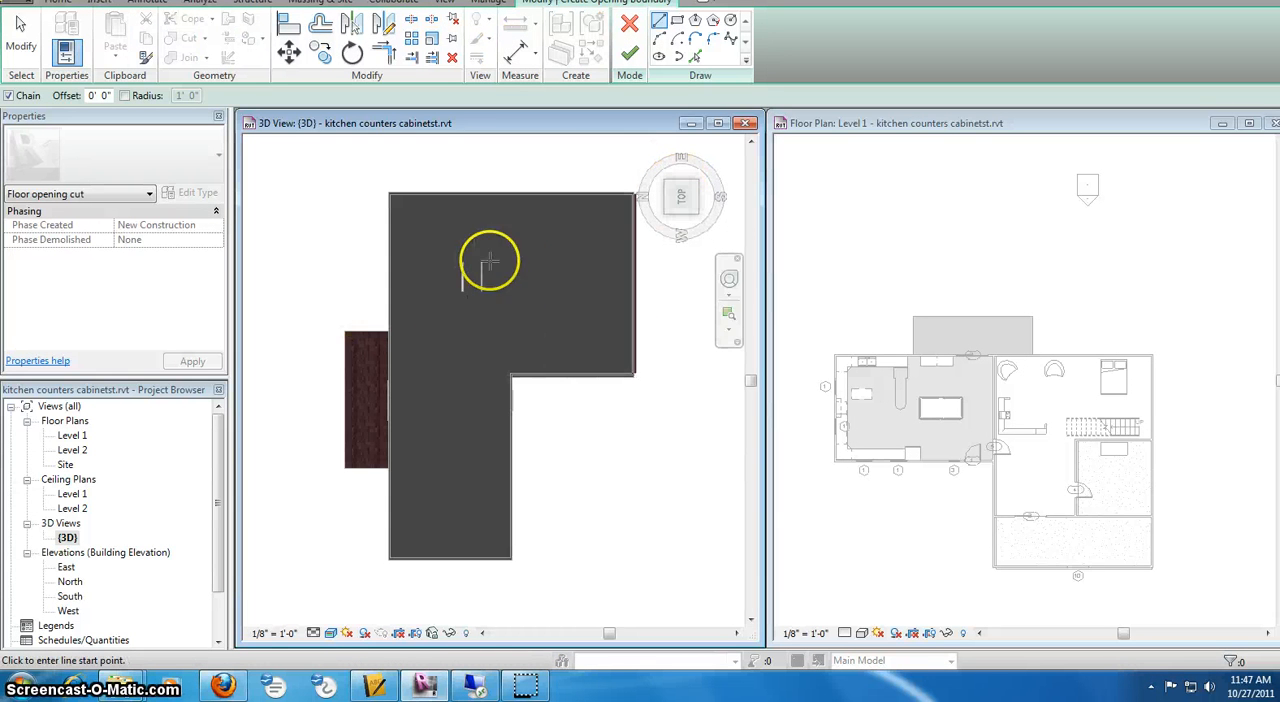
scroll(460, 237, up, 3)
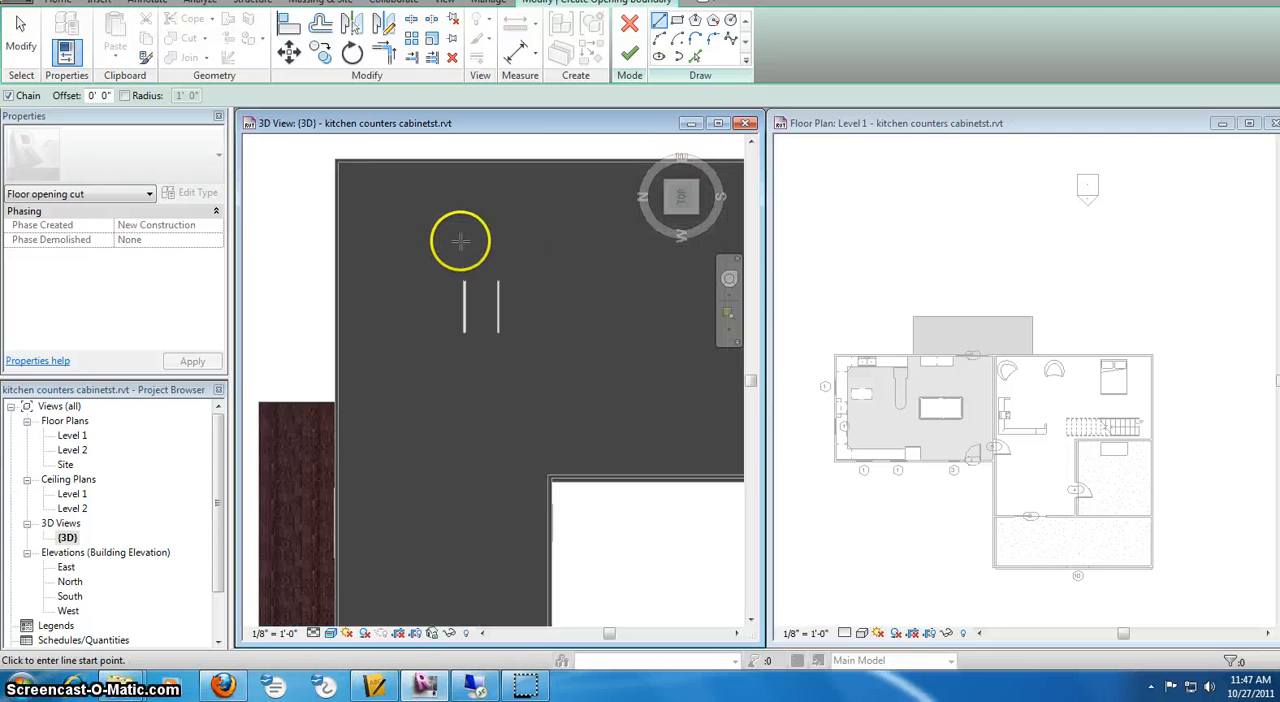
click(676, 22)
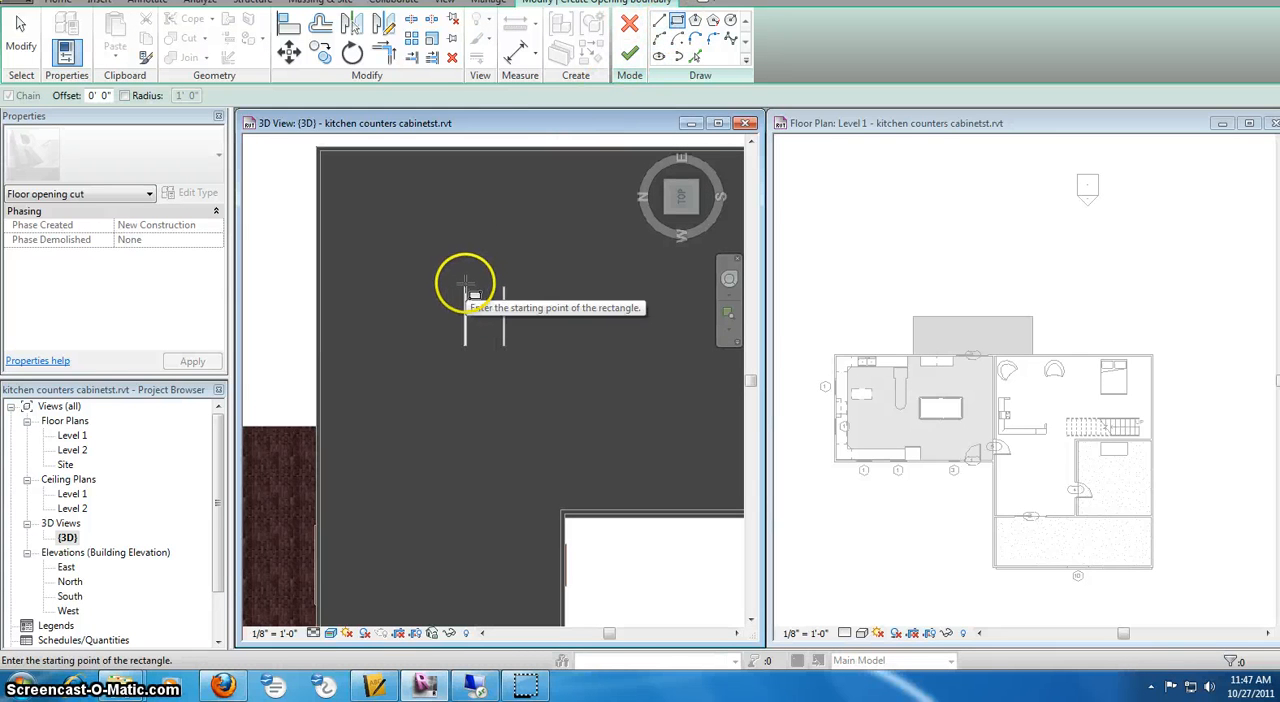
click(462, 286)
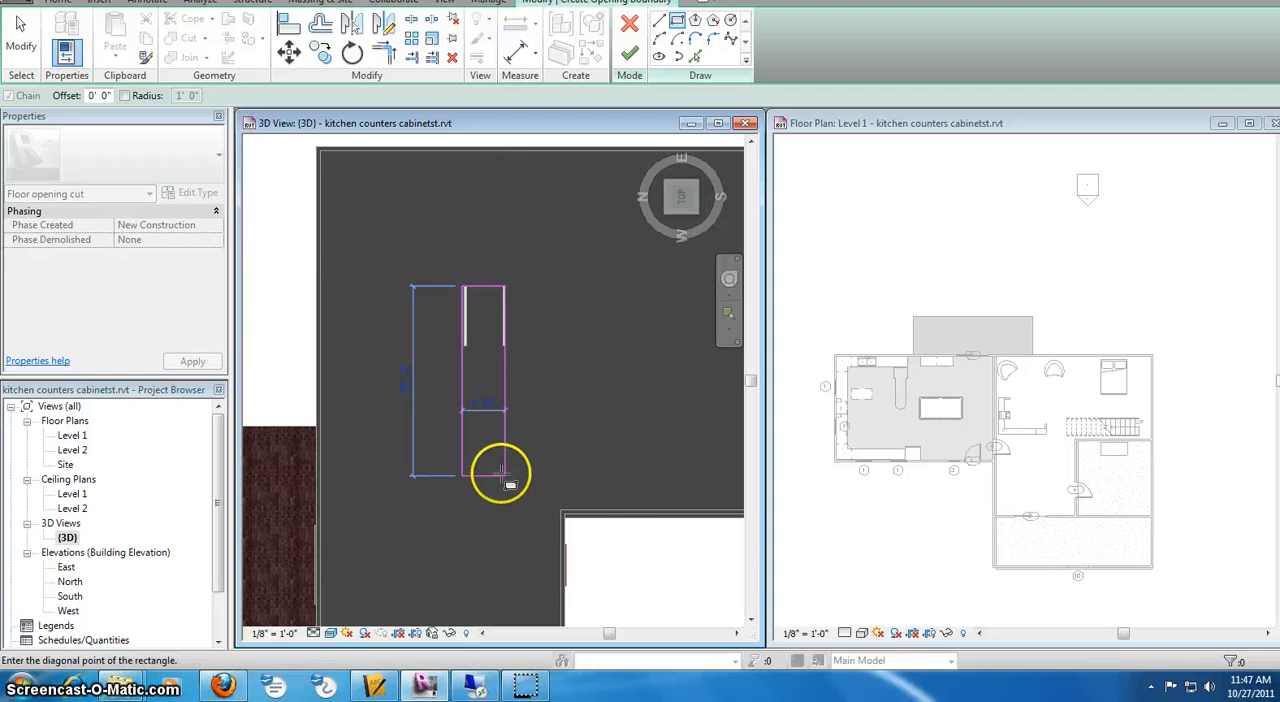
click(505, 462)
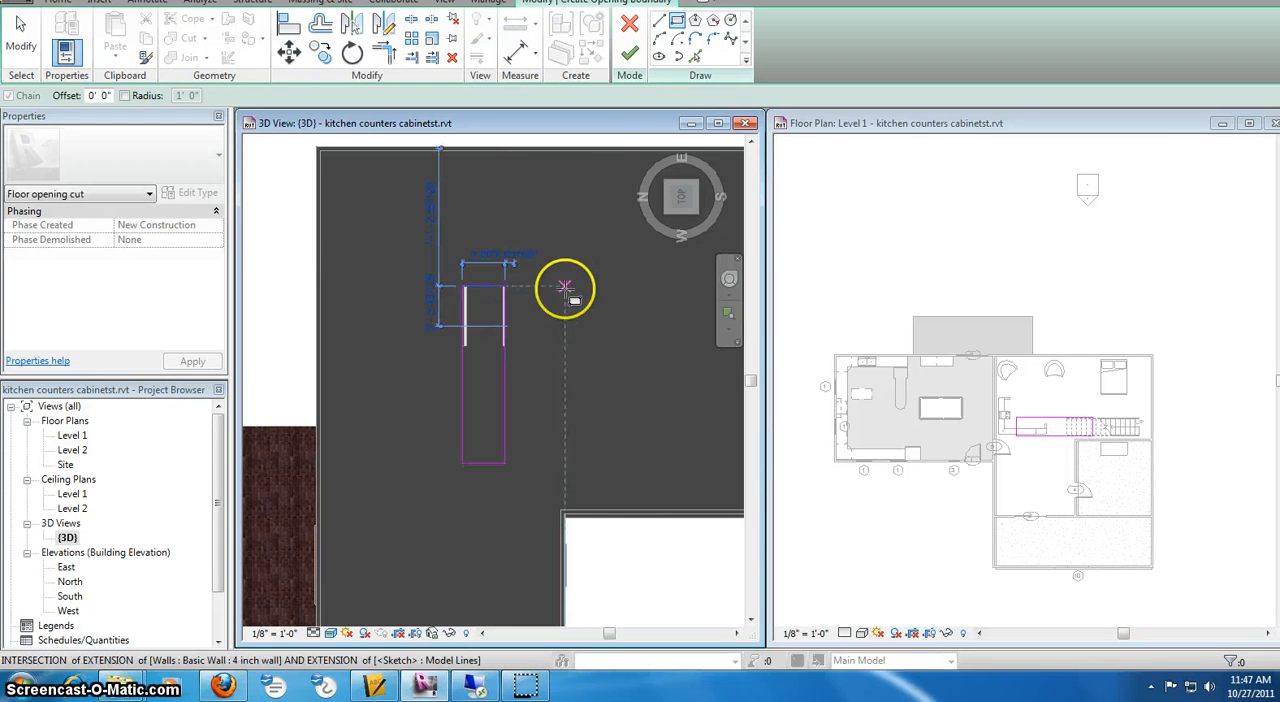
click(629, 55)
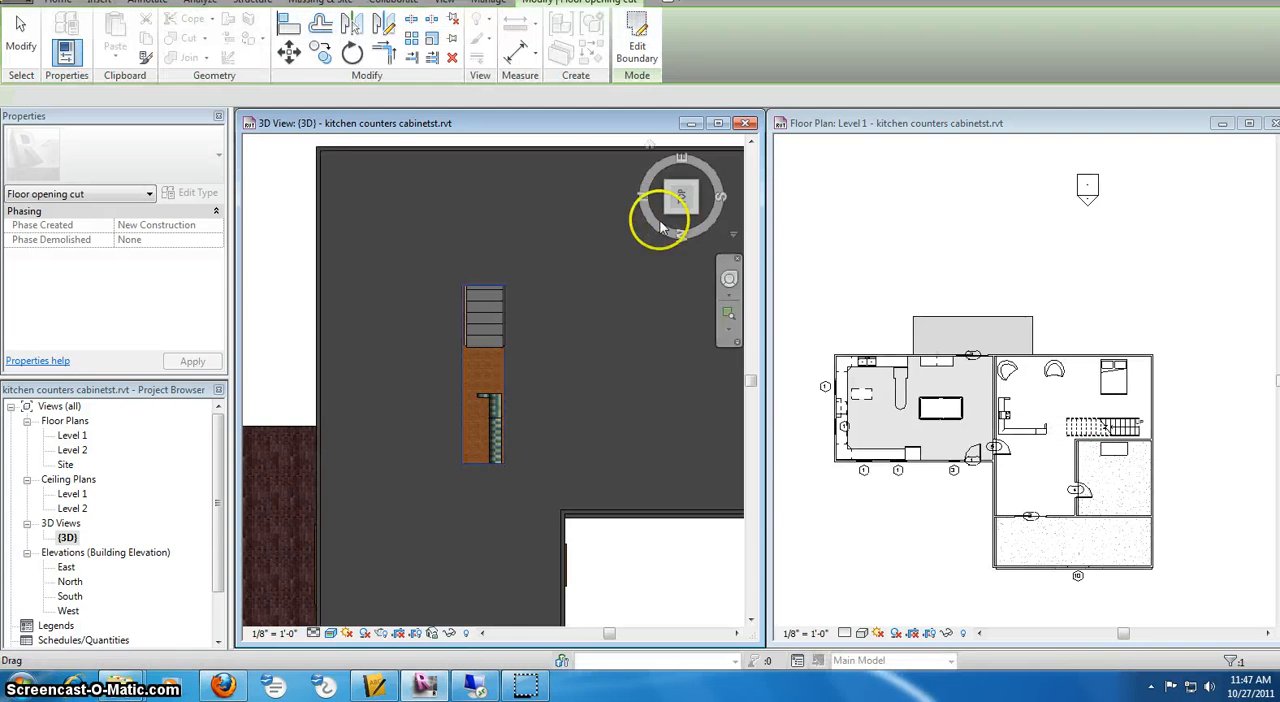
Move the floor opening east so that it lies over the full stair flight, checking it from above and at an angle
drag(686, 194, 640, 223)
click(522, 358)
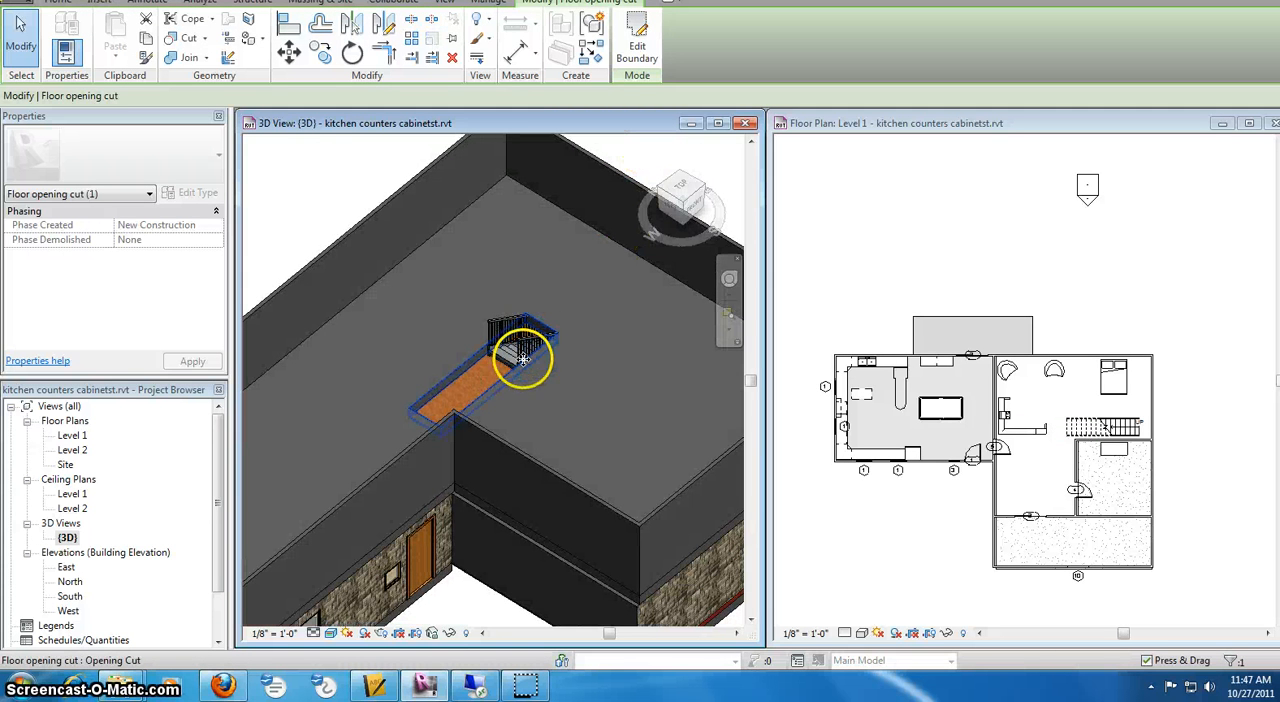
drag(527, 361, 609, 294)
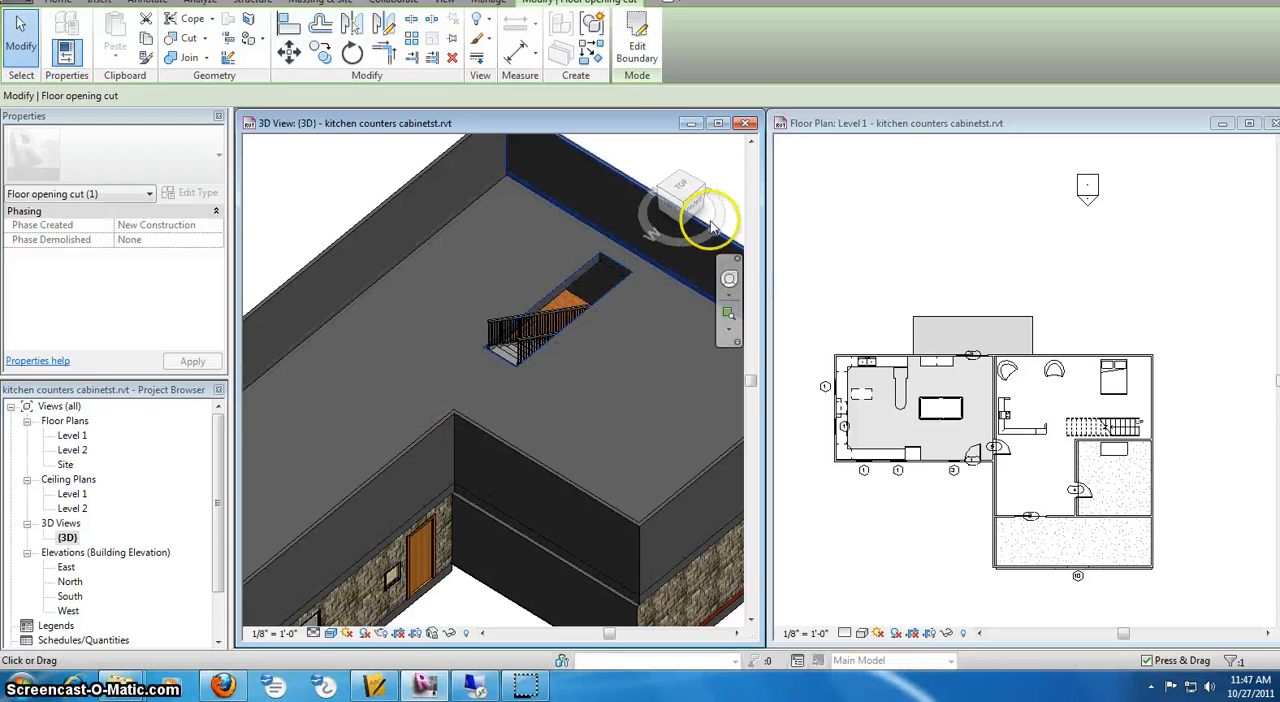
drag(691, 257, 694, 271)
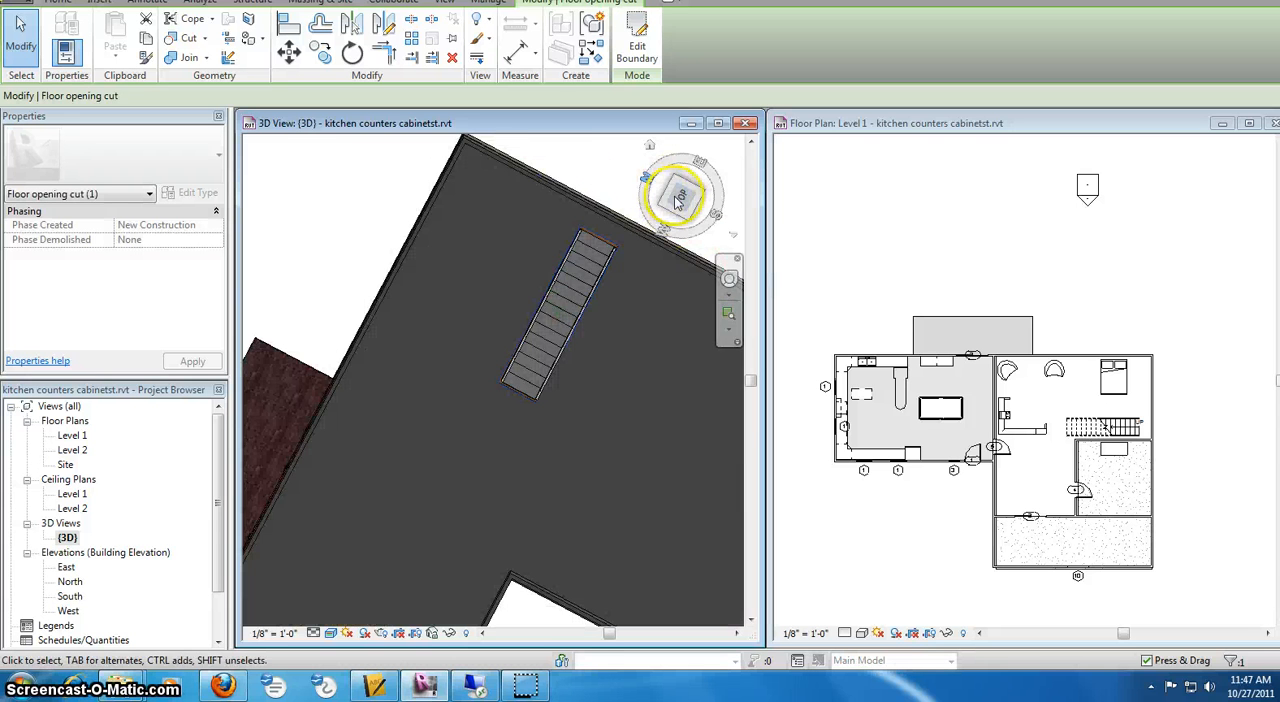
drag(679, 198, 670, 148)
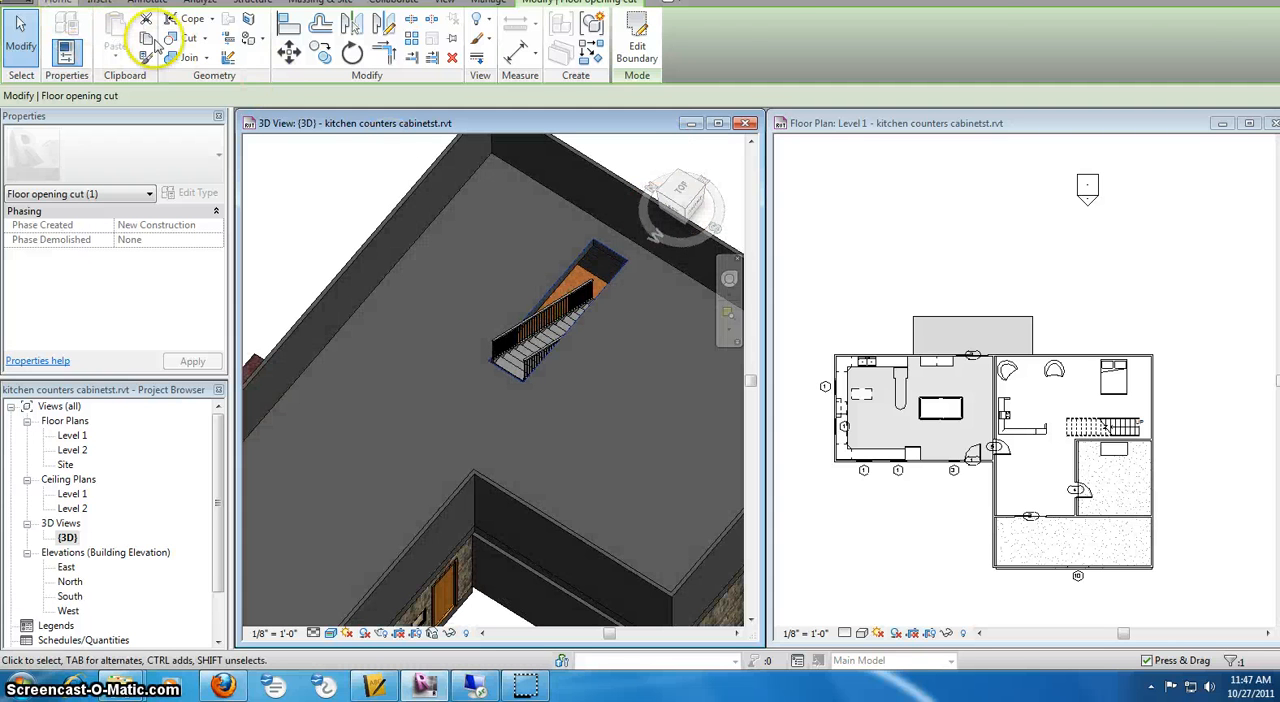
View the entire two-storey house from its left side in the 3D view
click(59, 6)
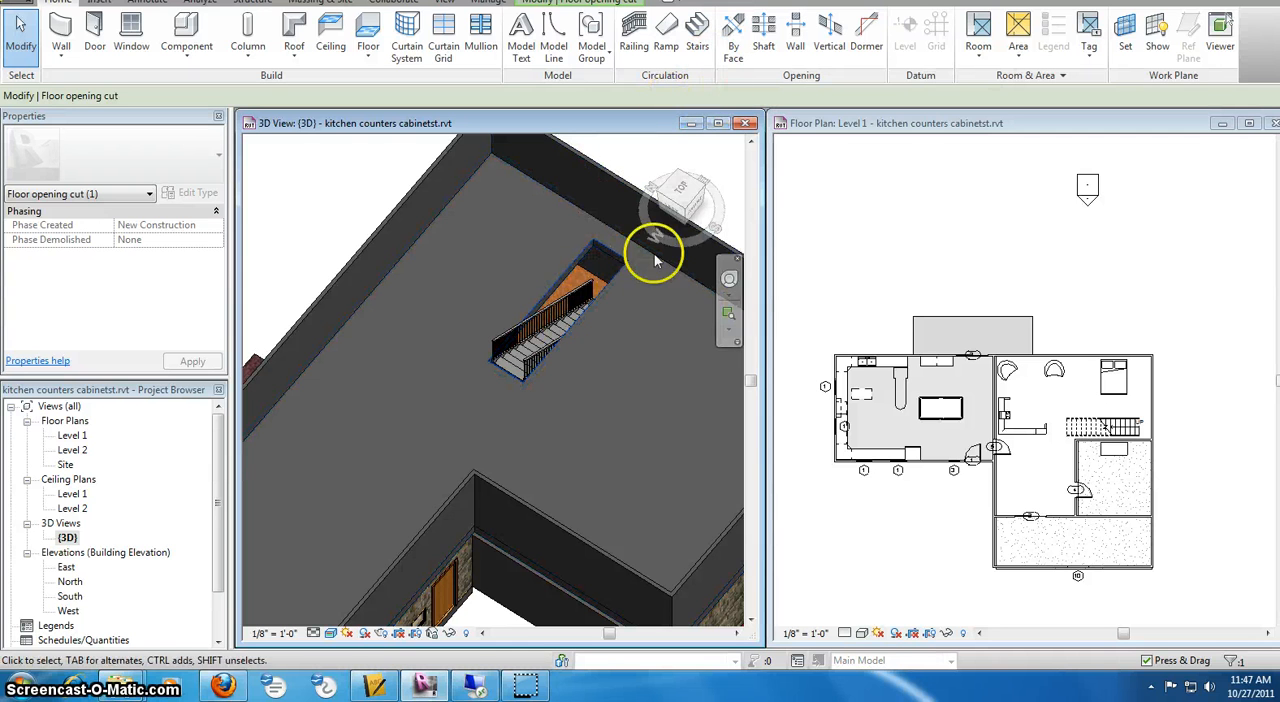
click(676, 222)
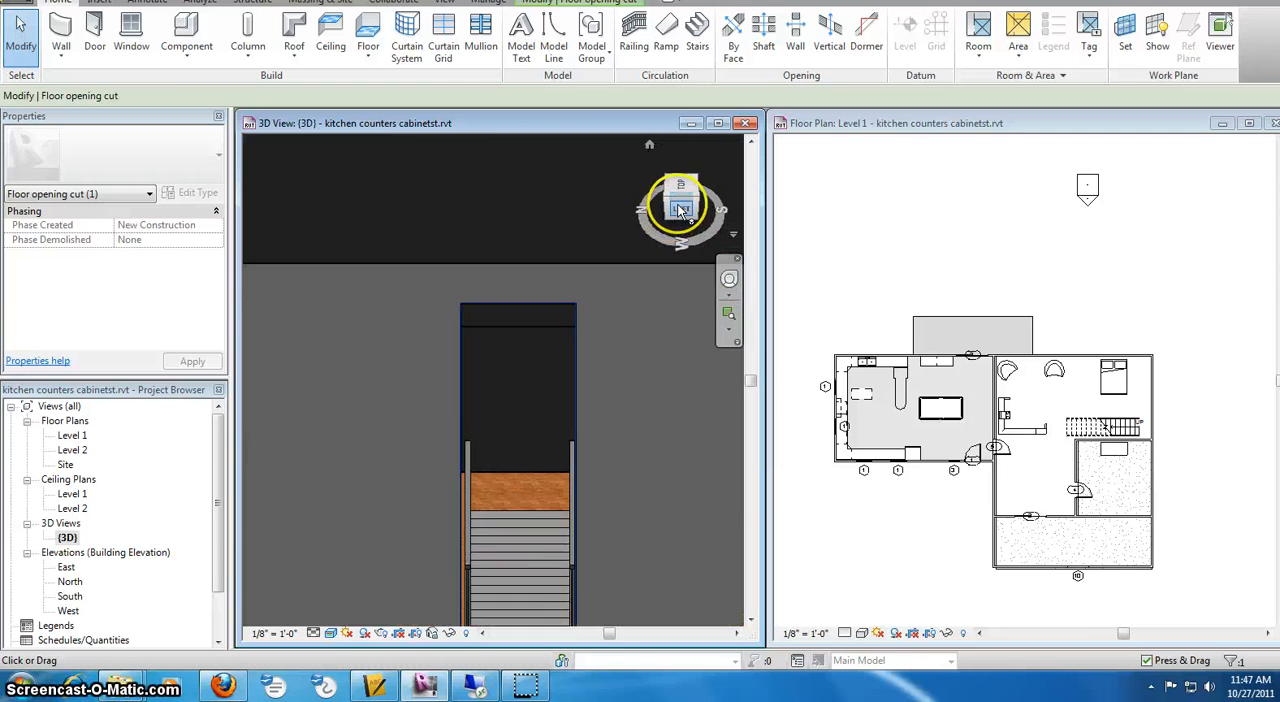
click(679, 204)
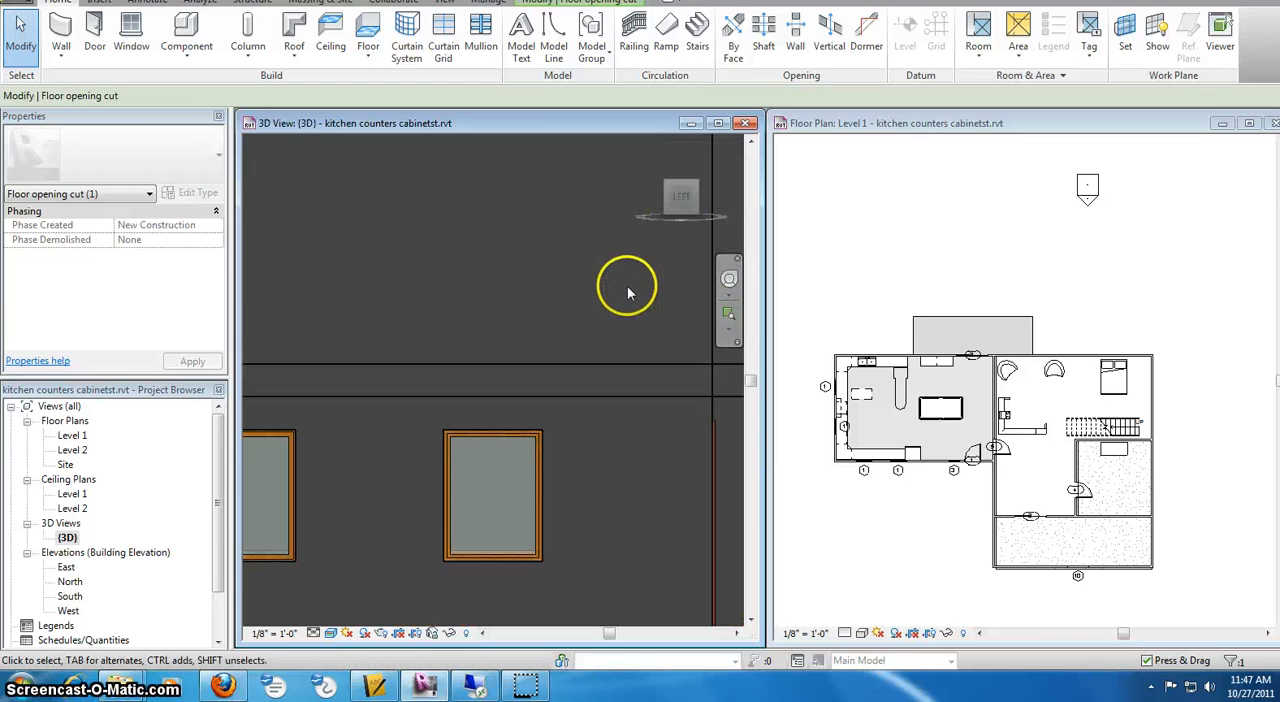
scroll(627, 285, down, 8)
middle_drag(627, 285, 558, 332)
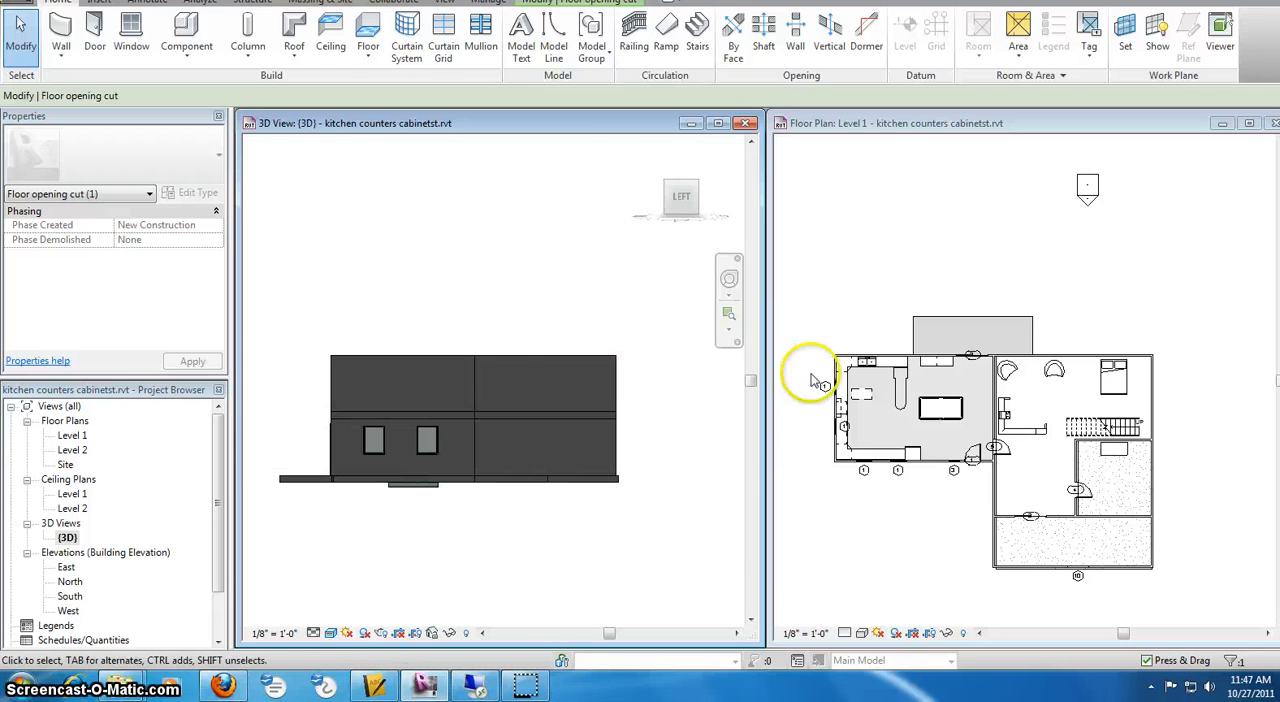
click(979, 296)
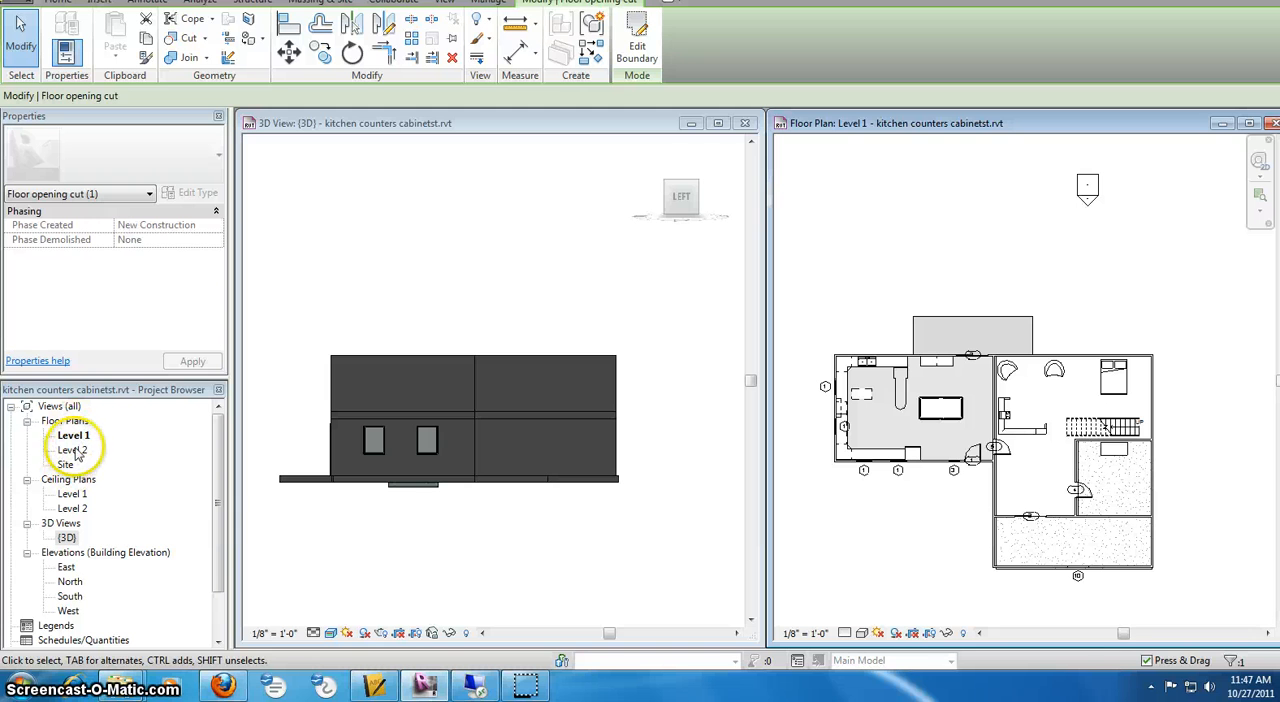
Add a level at 17'-0" along the top of the second-storey walls in the North elevation, and close that elevation
double_click(70, 582)
click(593, 478)
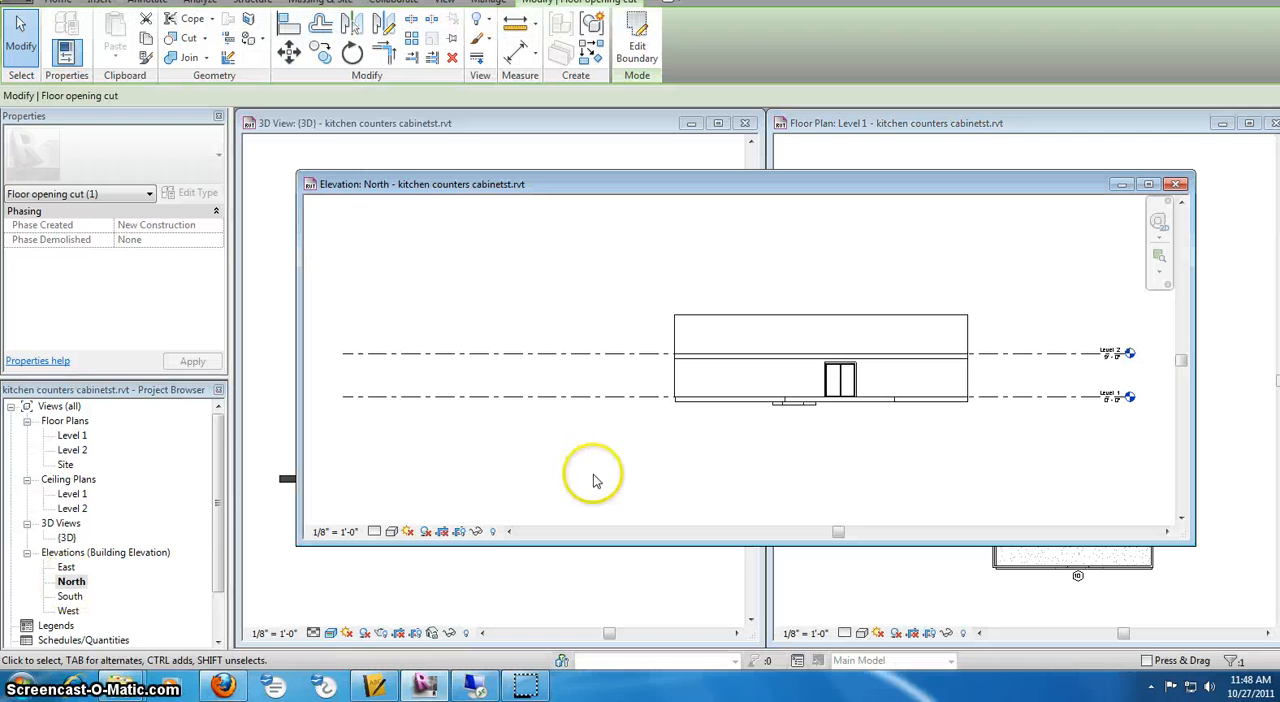
scroll(1154, 331, up, 2)
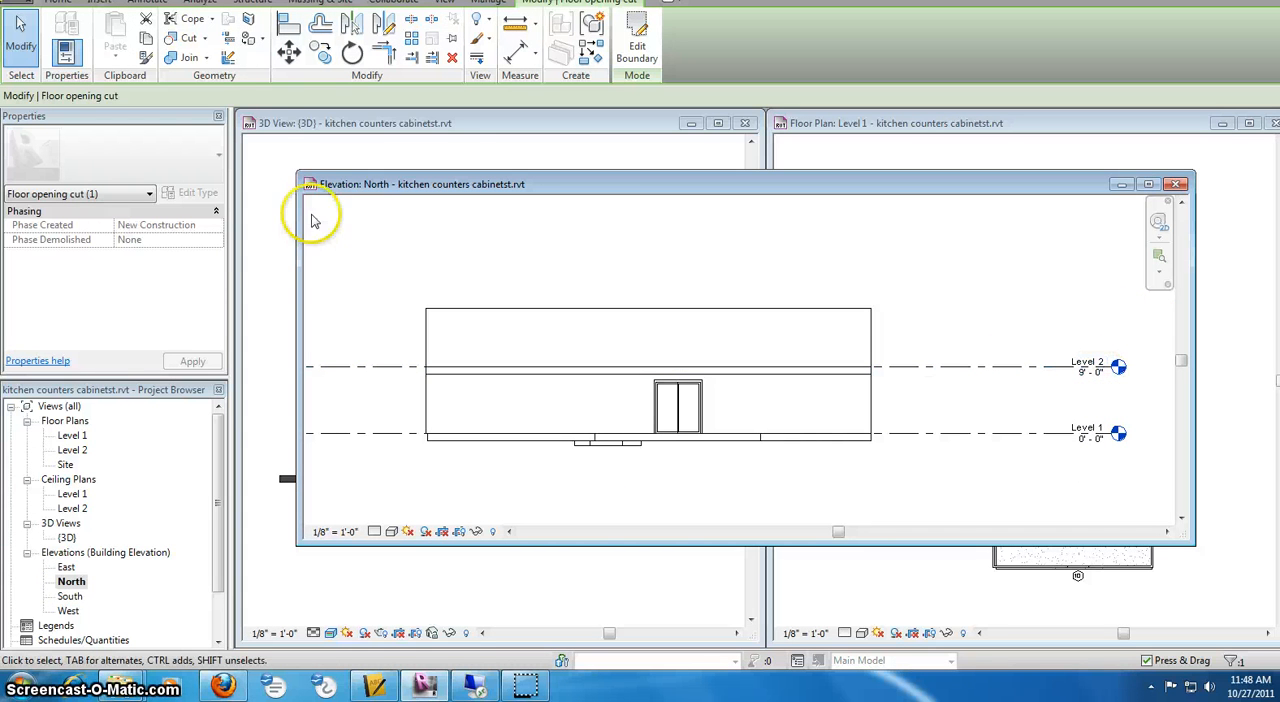
click(253, 4)
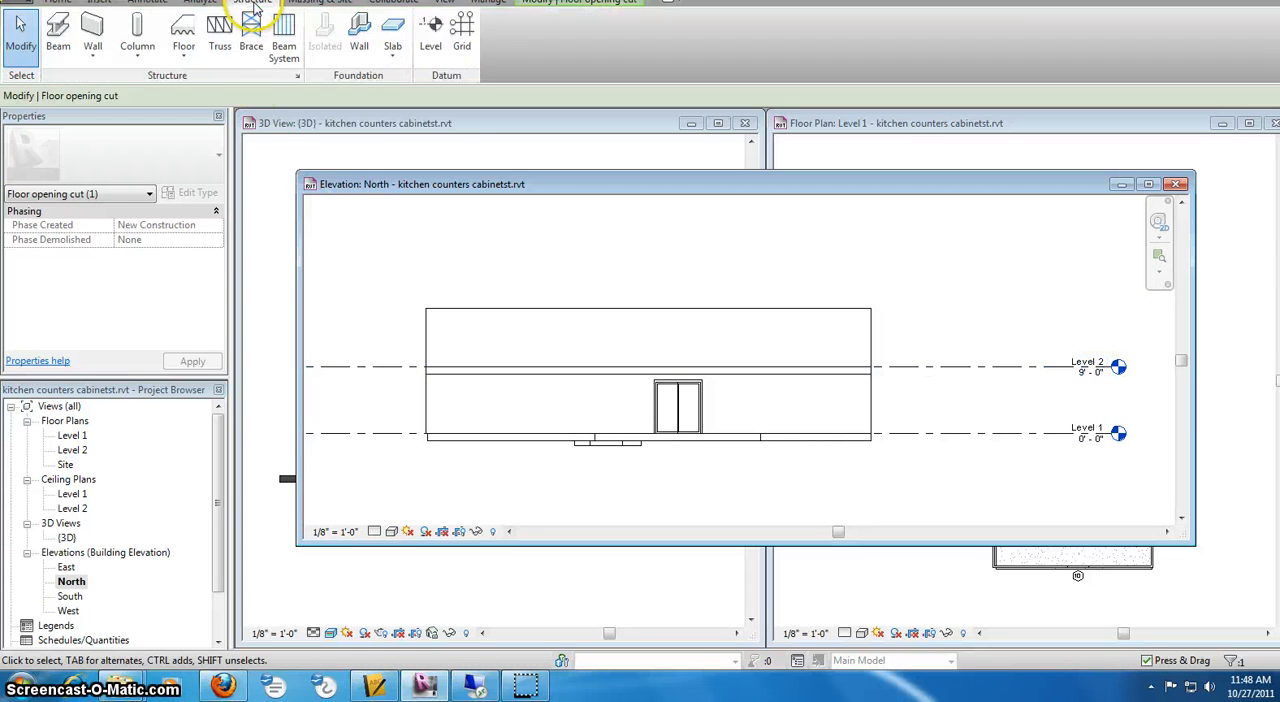
click(431, 35)
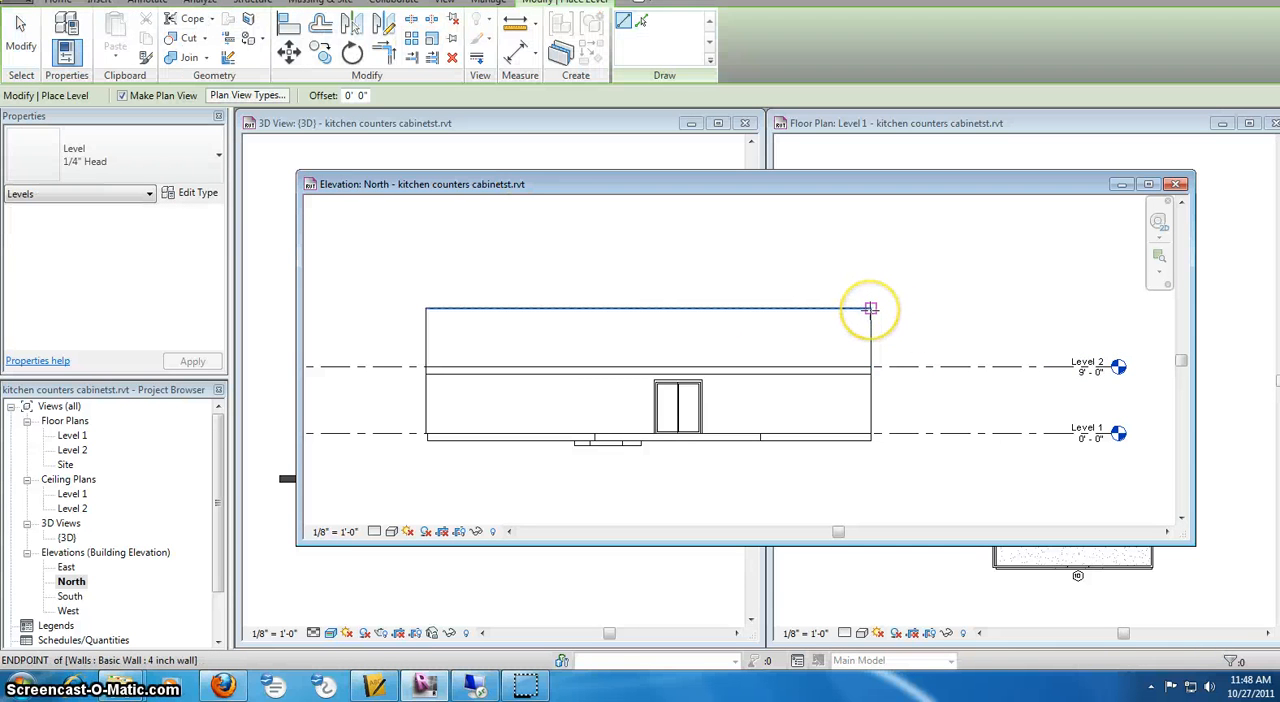
click(870, 308)
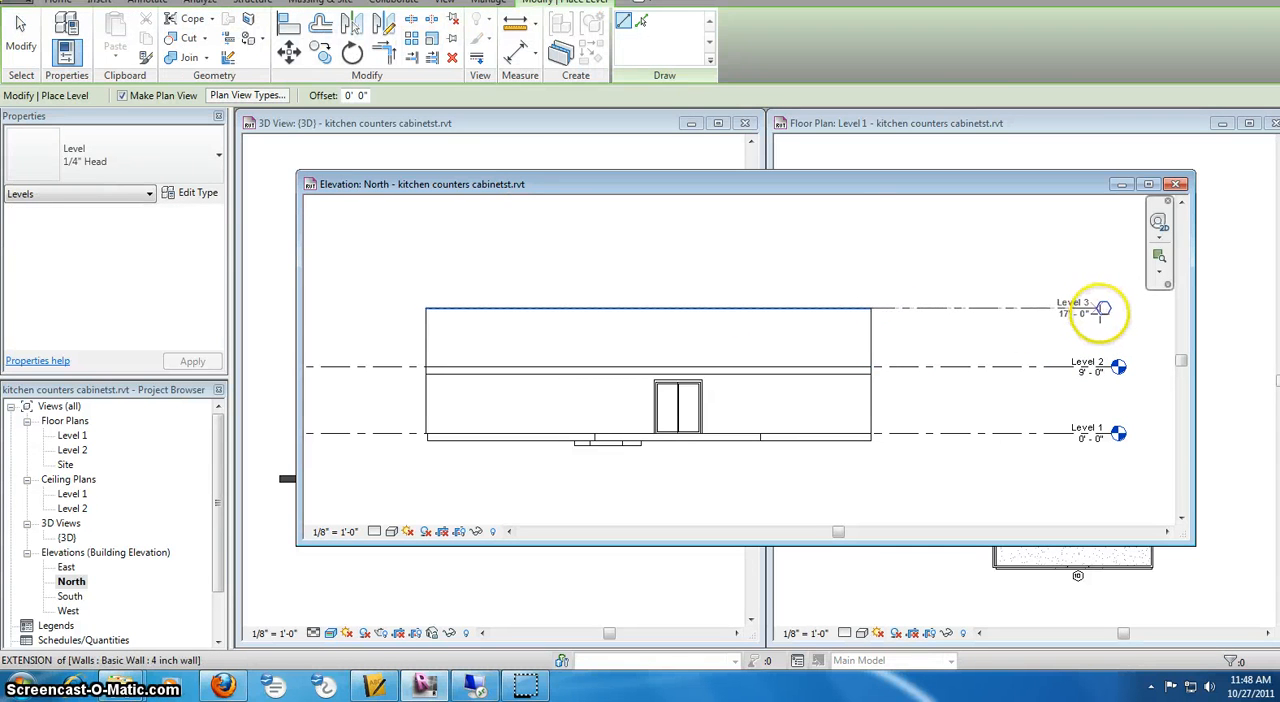
click(1100, 310)
right_click(1030, 290)
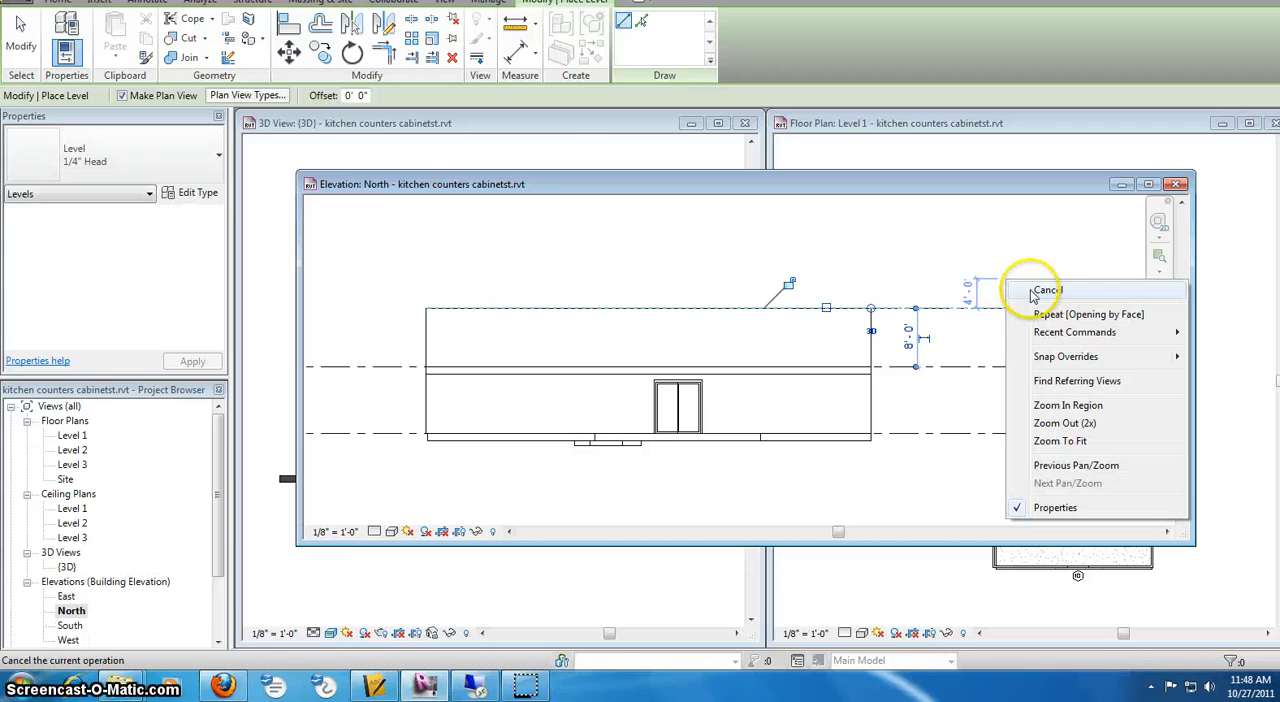
click(1045, 290)
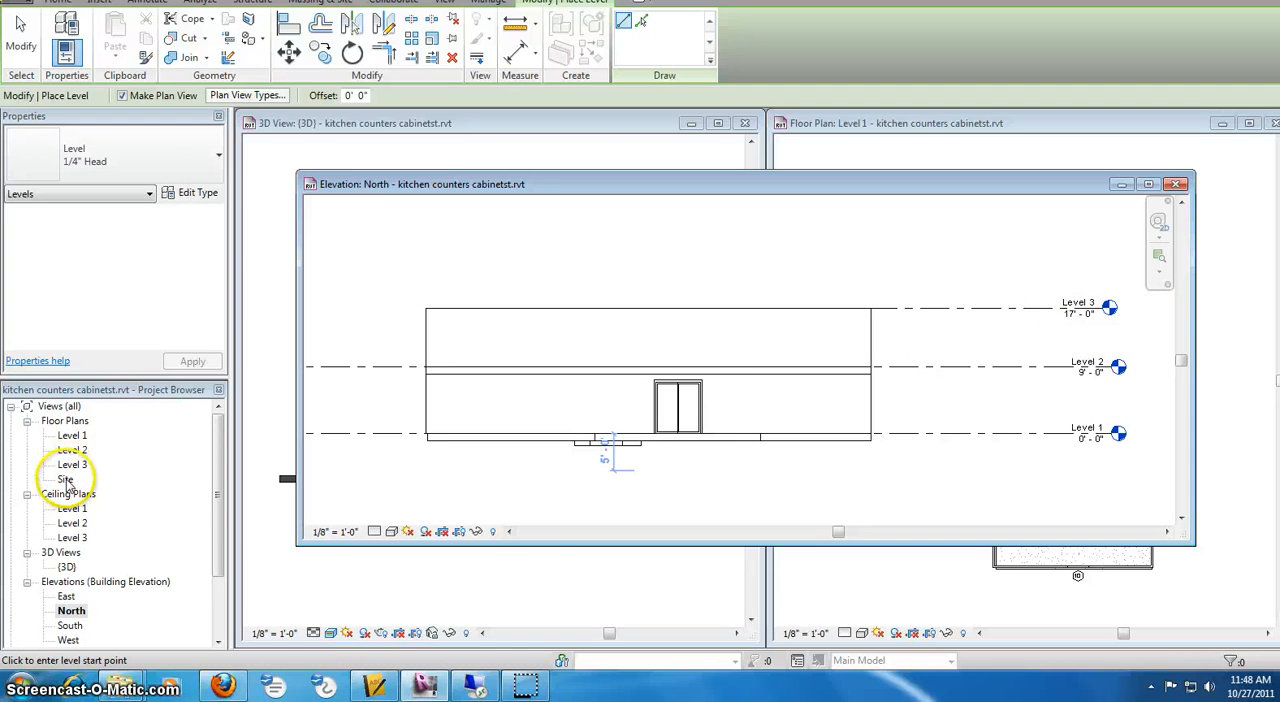
click(1176, 185)
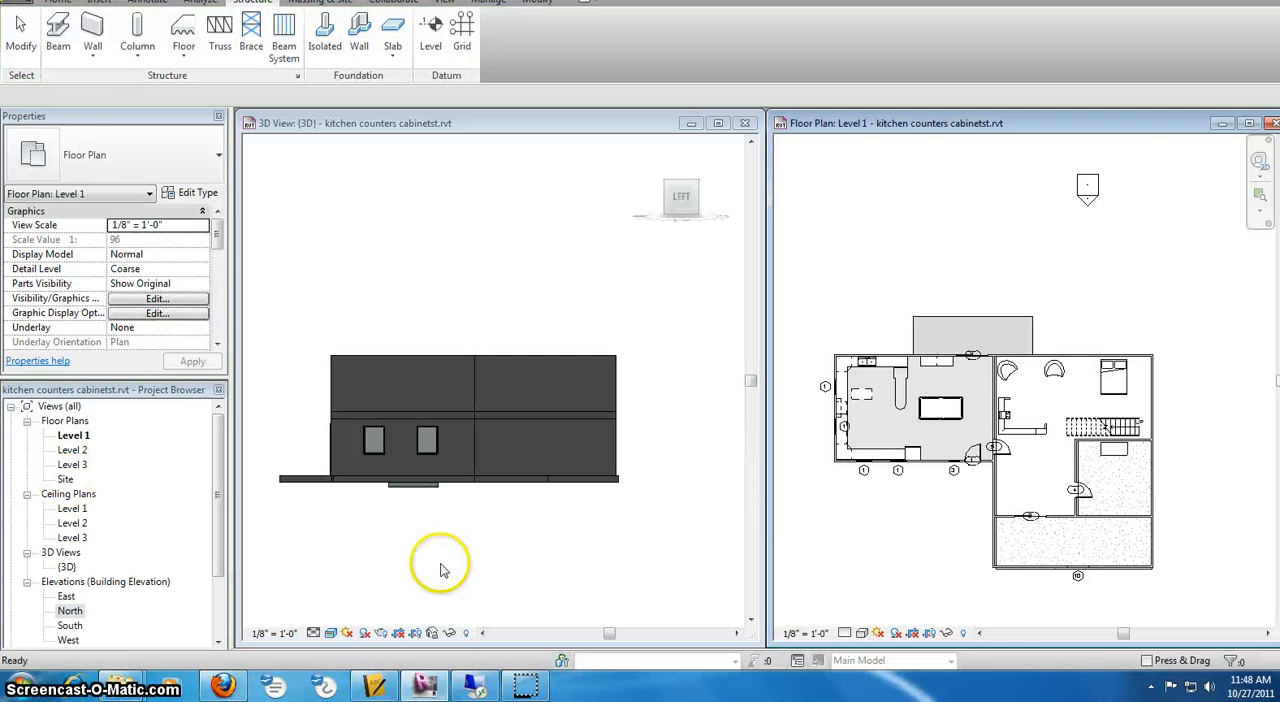
Open the Level 3 floor plan and begin a footprint roof there with a 2'-0" overhang
double_click(72, 466)
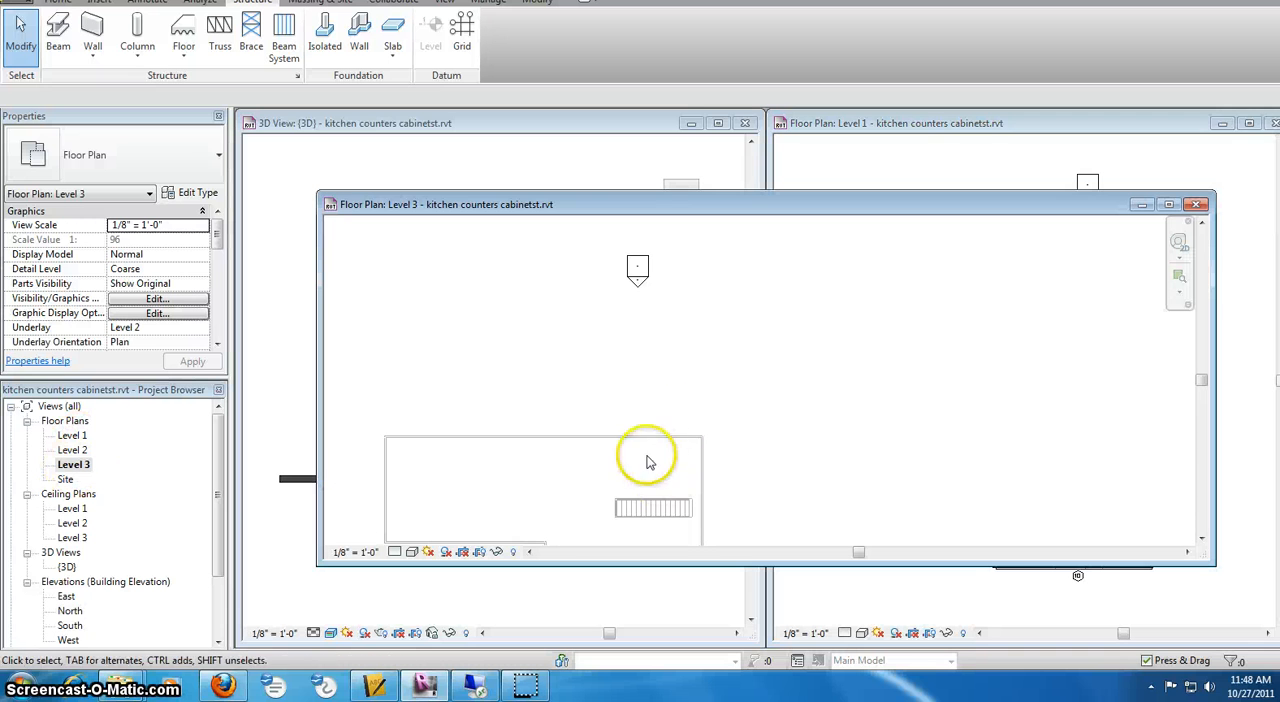
middle_drag(651, 457, 757, 342)
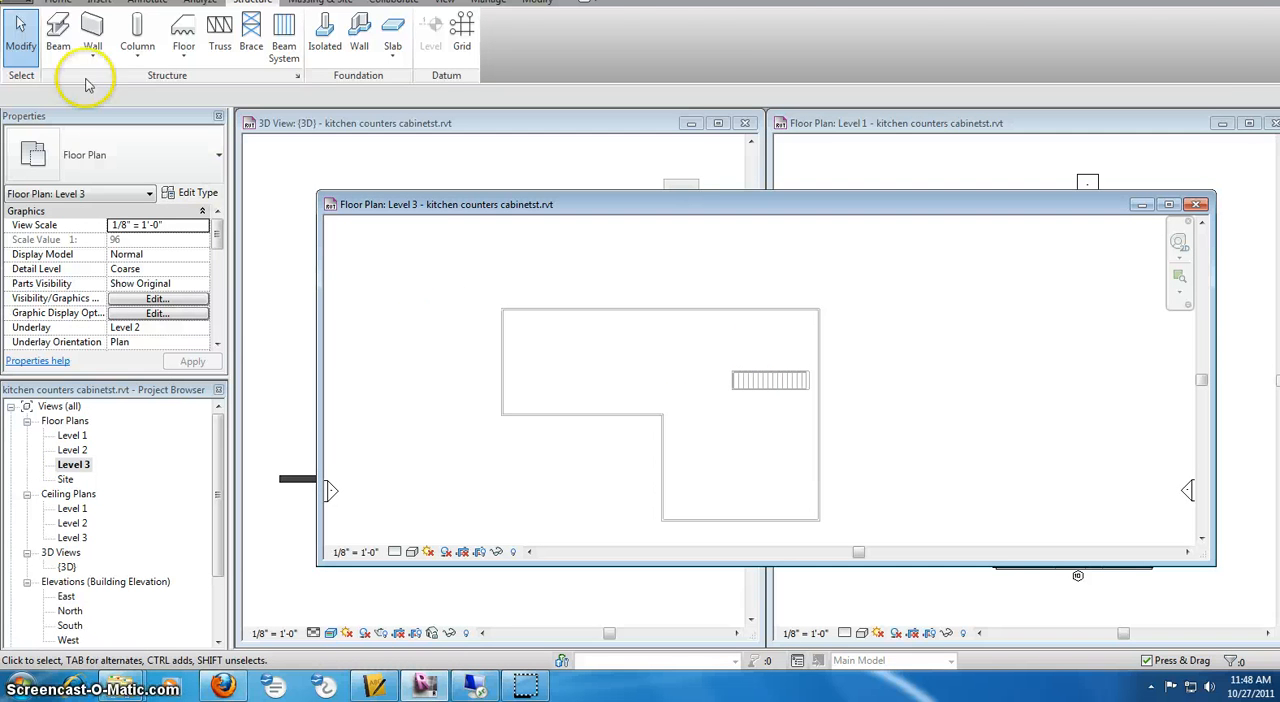
click(56, 5)
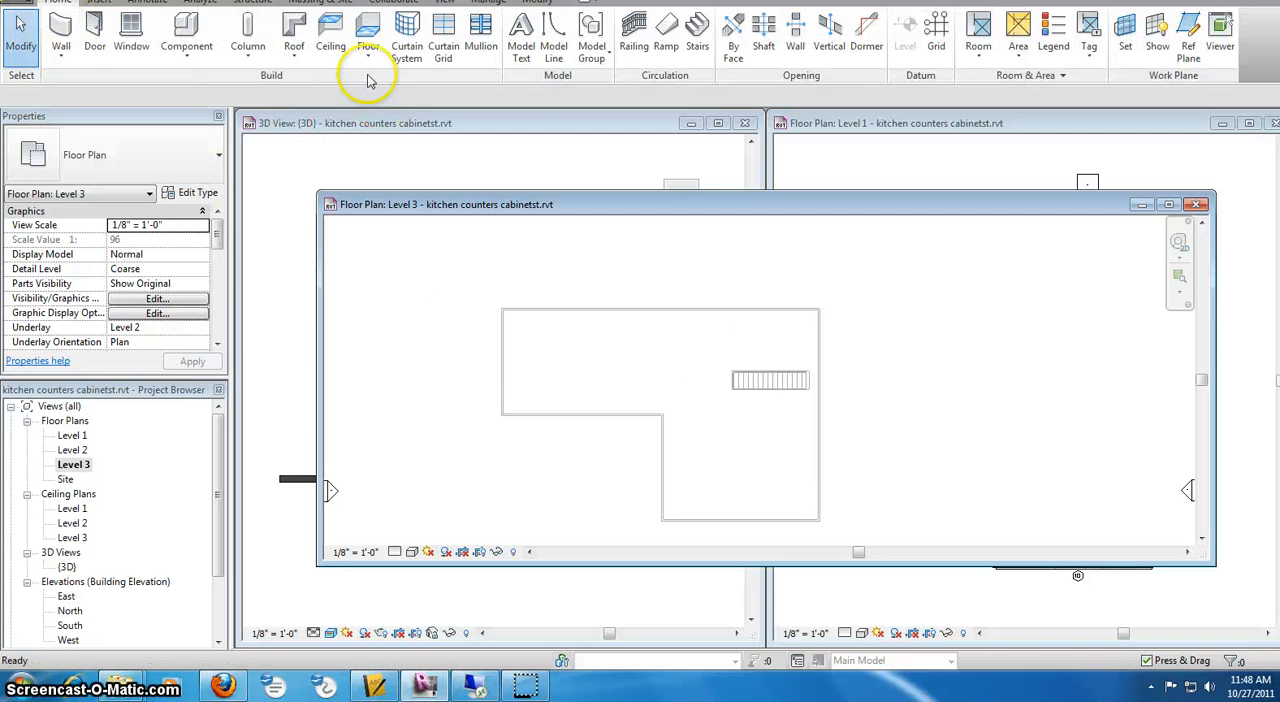
click(295, 30)
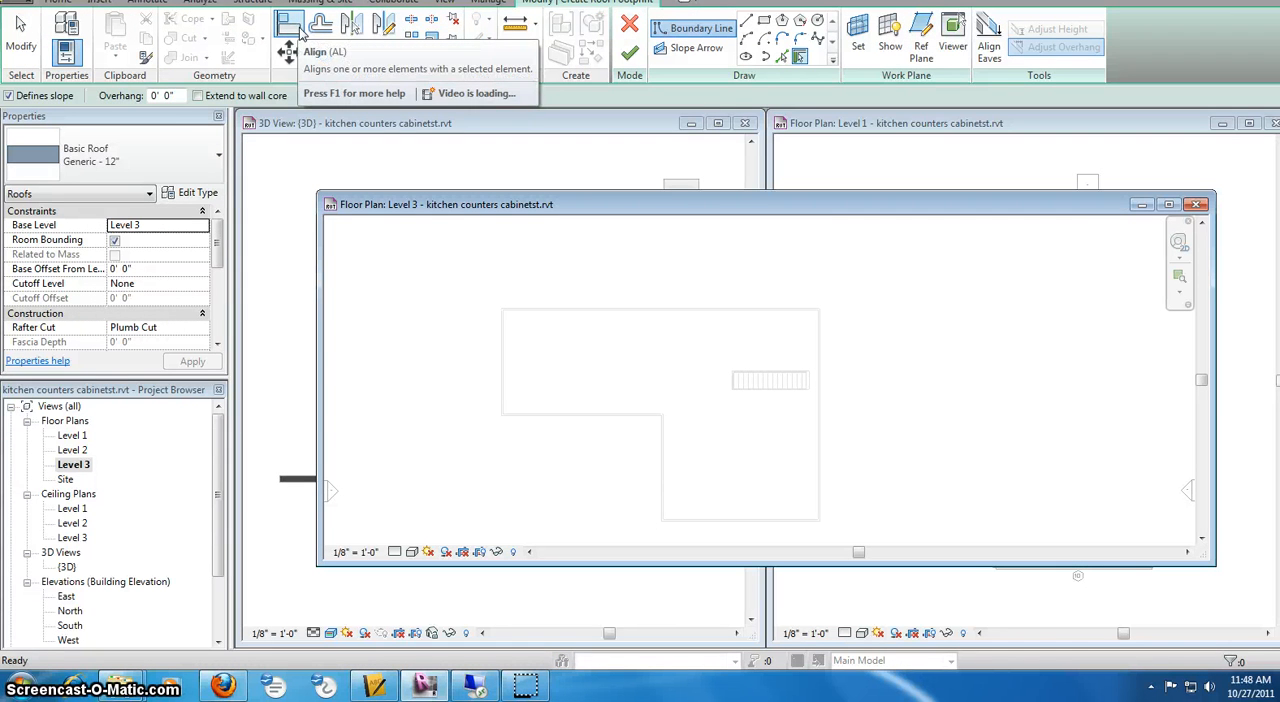
click(170, 94)
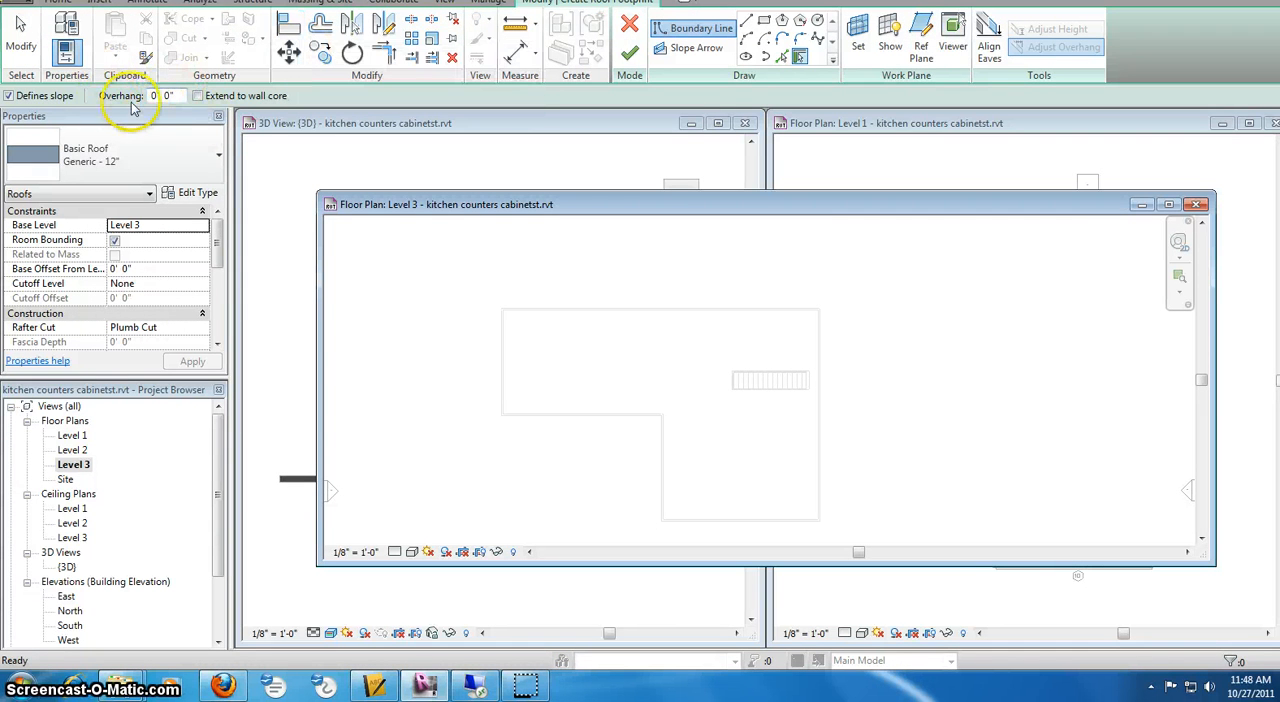
drag(182, 95, 128, 89)
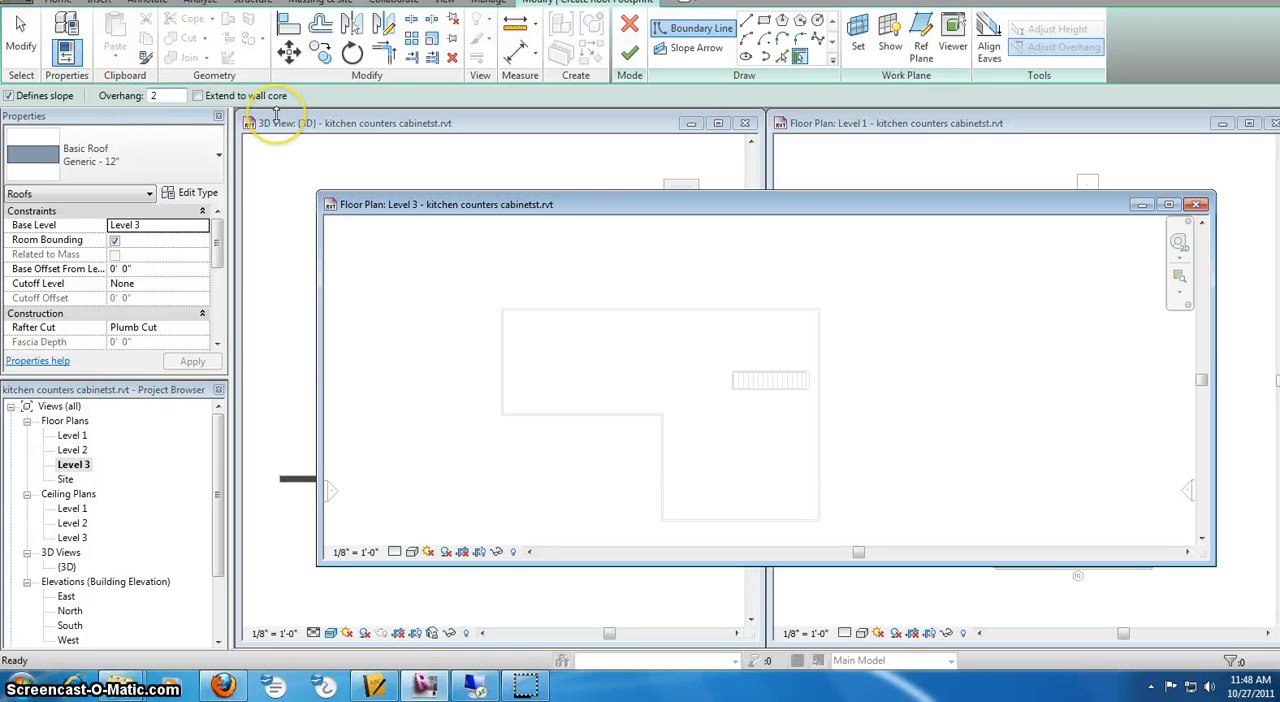
click(449, 275)
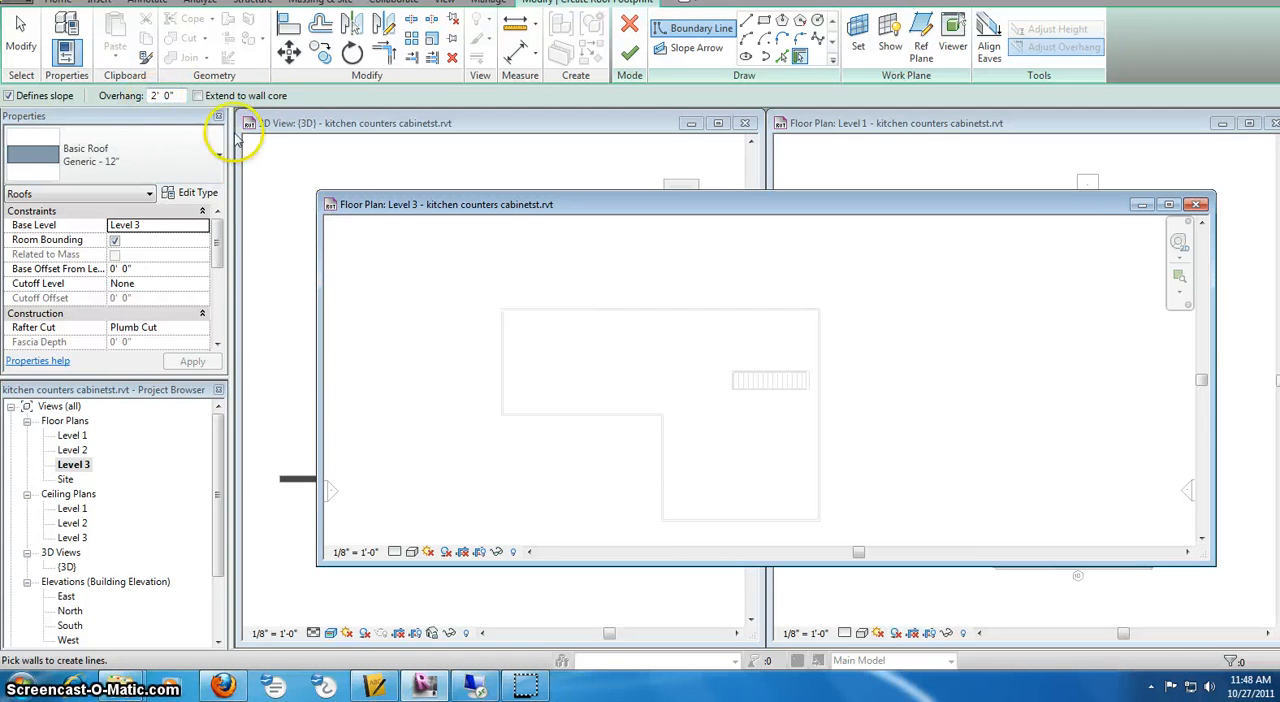
Pick the six exterior walls as slope-defining roof boundaries, finish the footprint roof, and decline attaching the walls to it
click(667, 315)
click(530, 423)
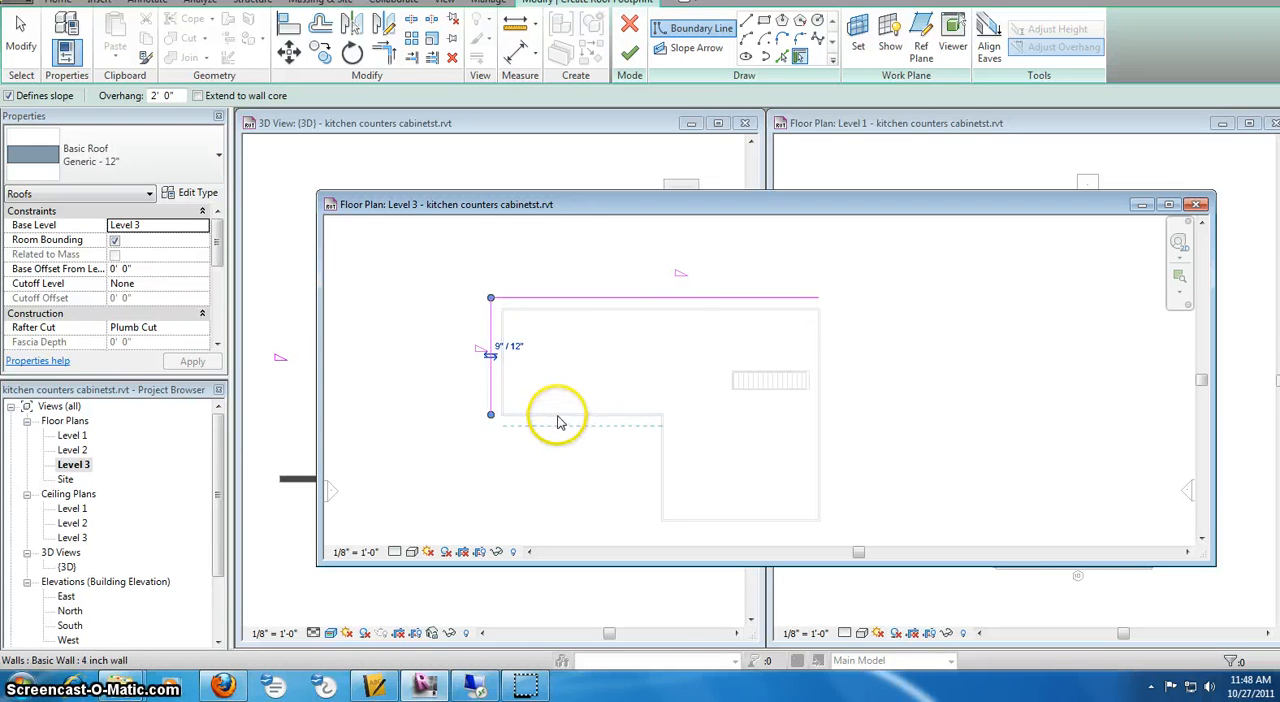
click(560, 422)
click(659, 480)
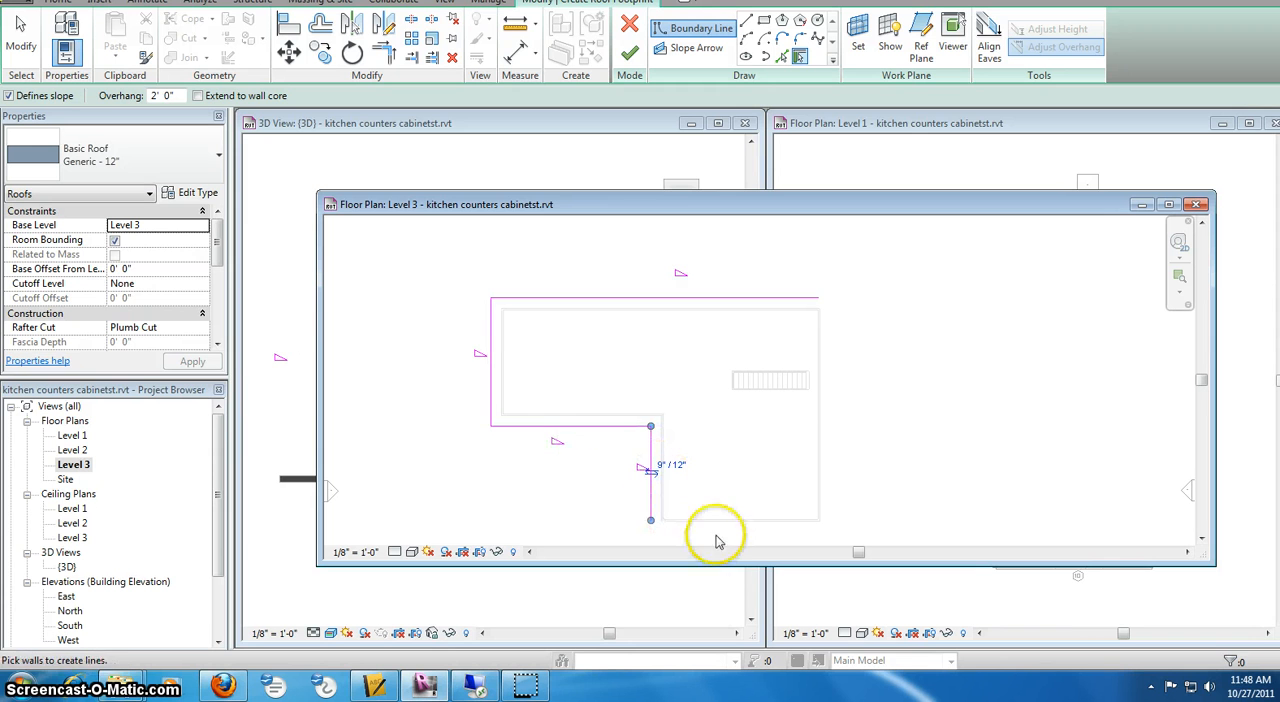
click(728, 530)
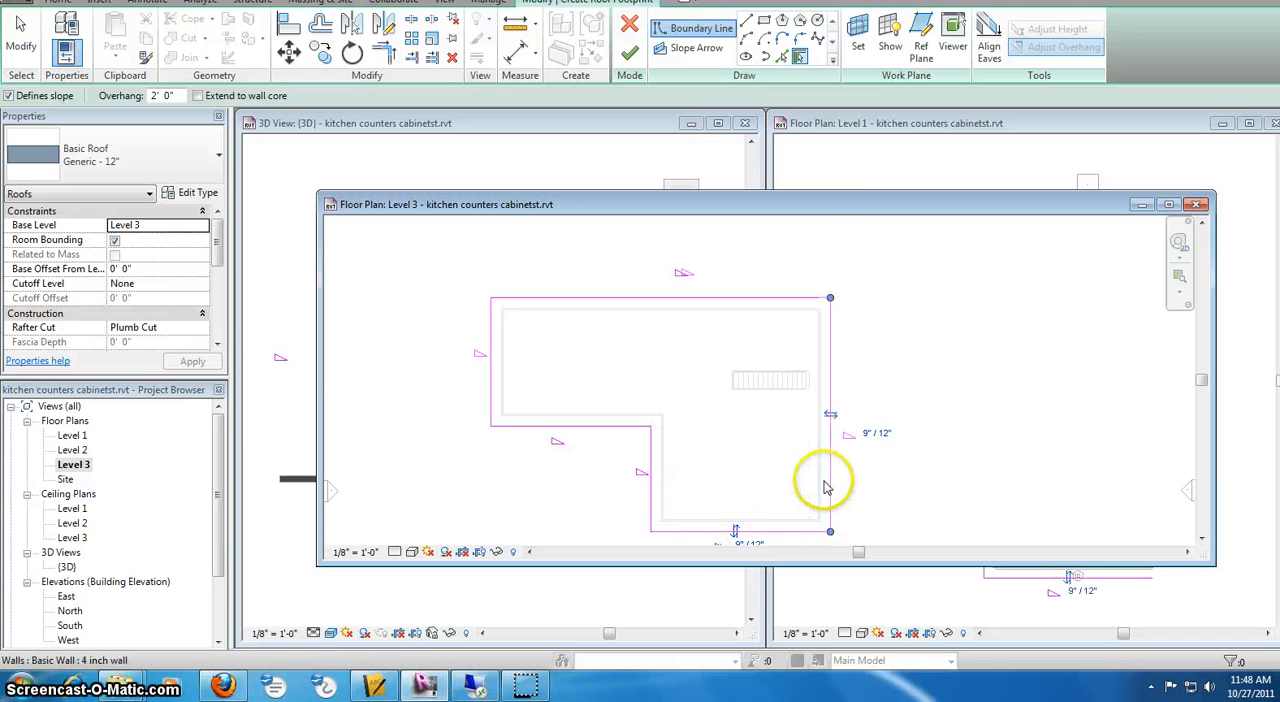
middle_drag(858, 397, 868, 362)
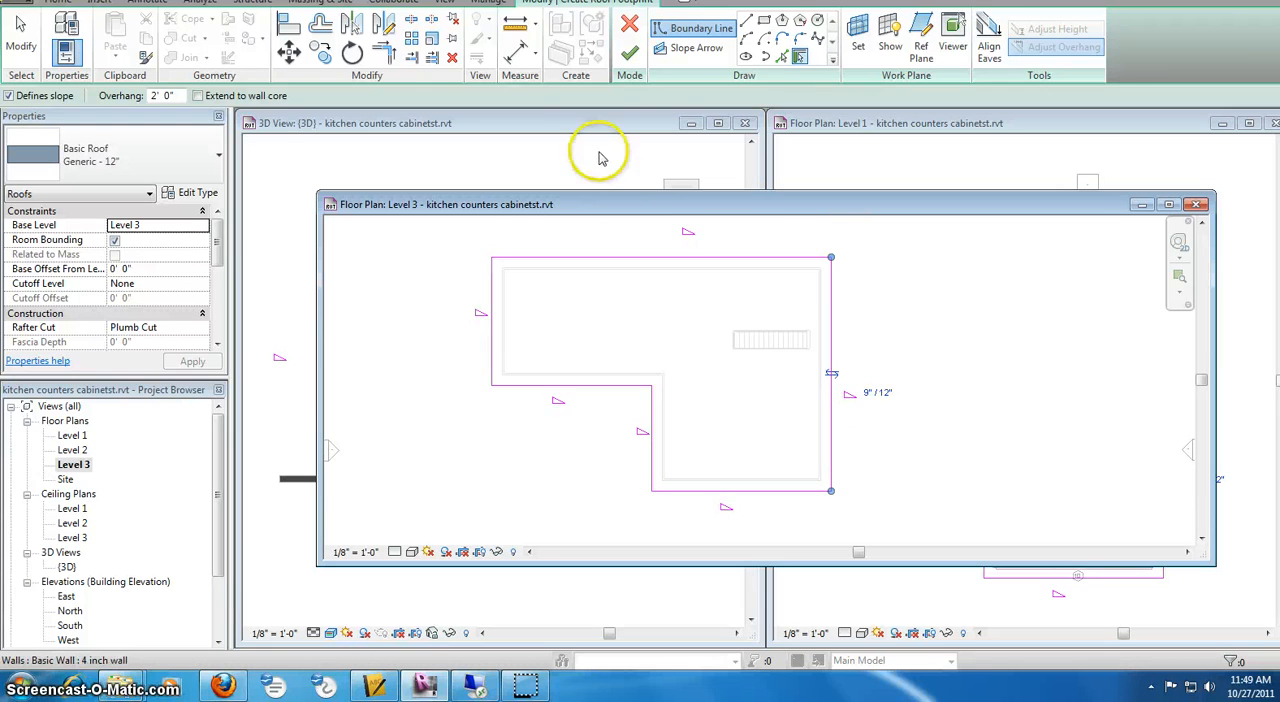
click(629, 52)
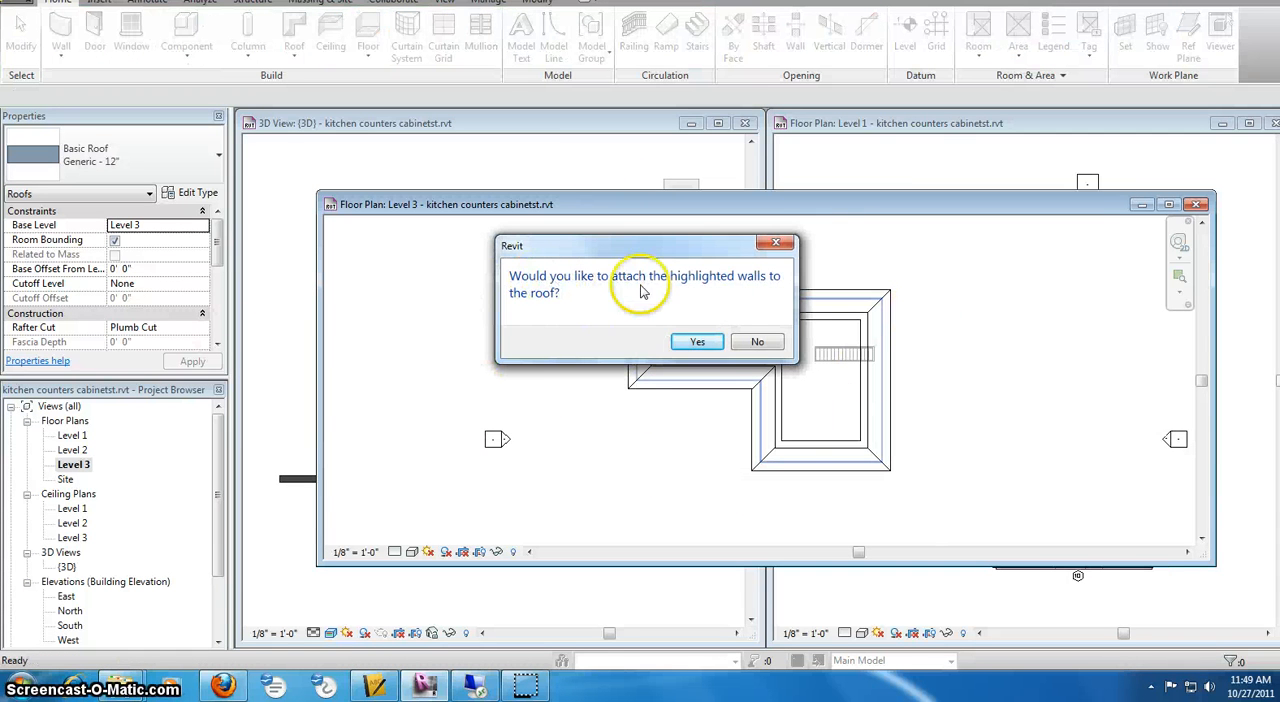
click(757, 345)
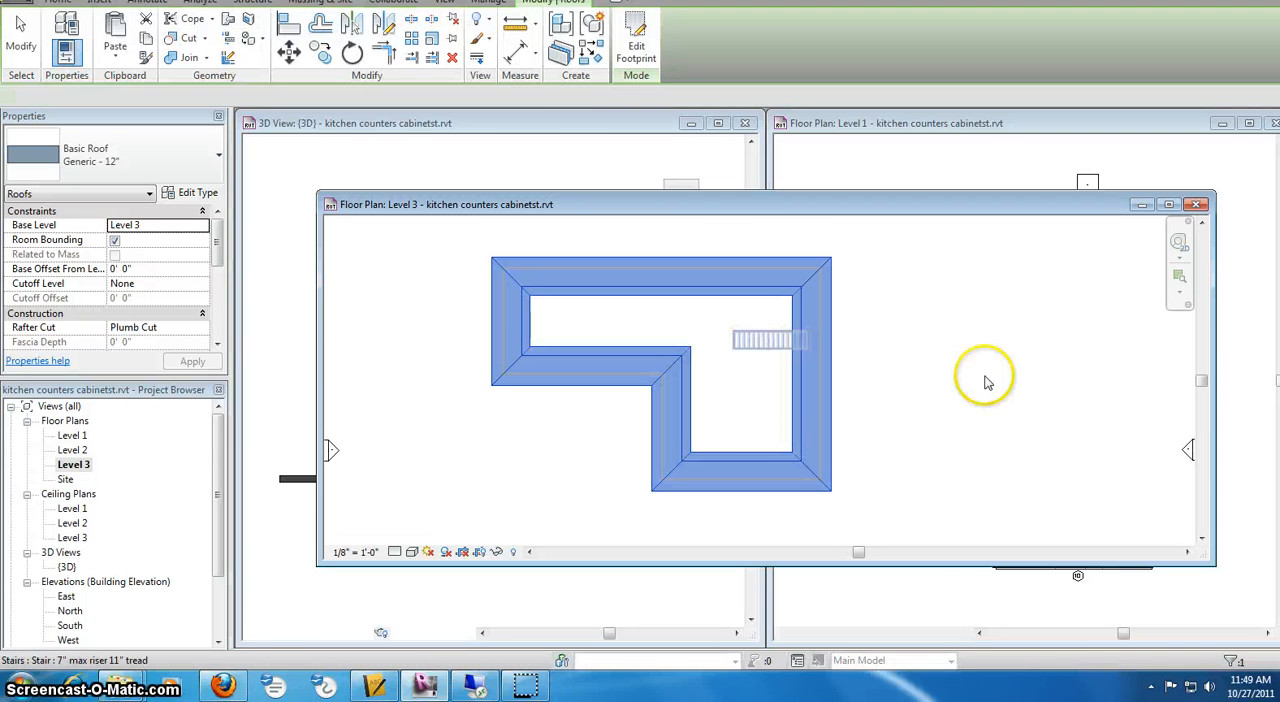
Minimize the Level 3 plan and orbit the 3D view to inspect the hip roof on the house
click(1141, 205)
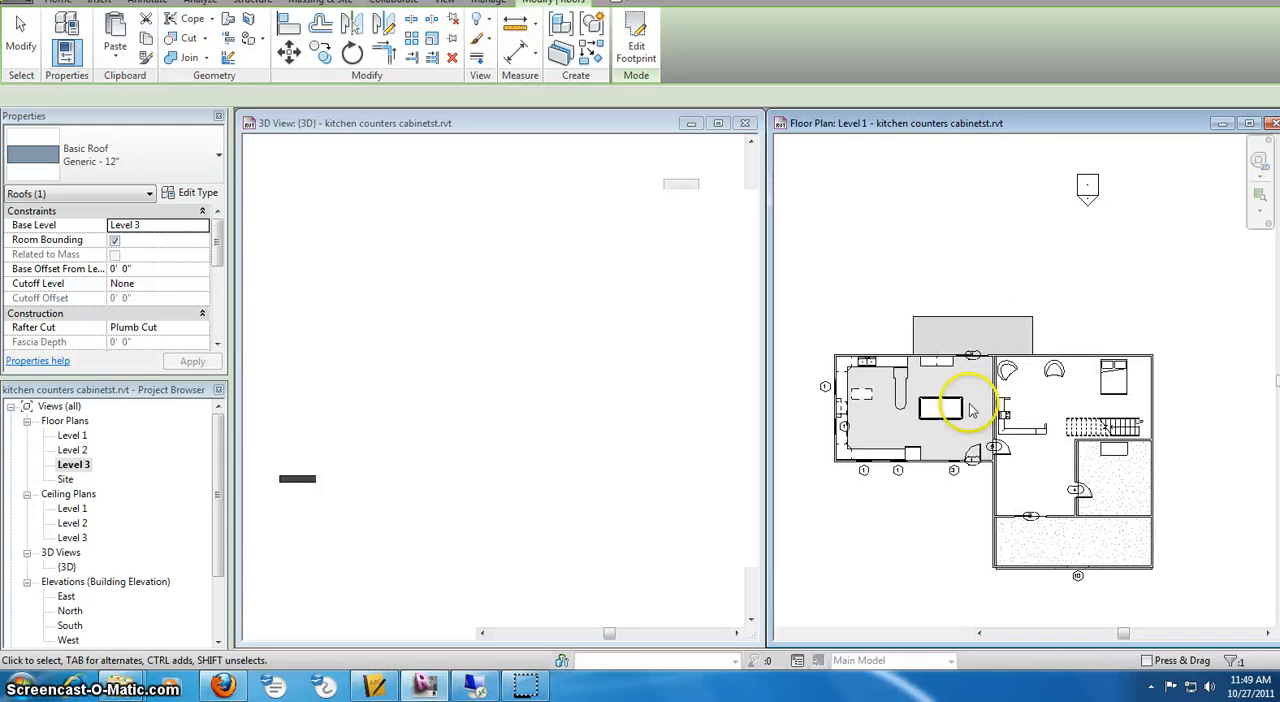
click(408, 512)
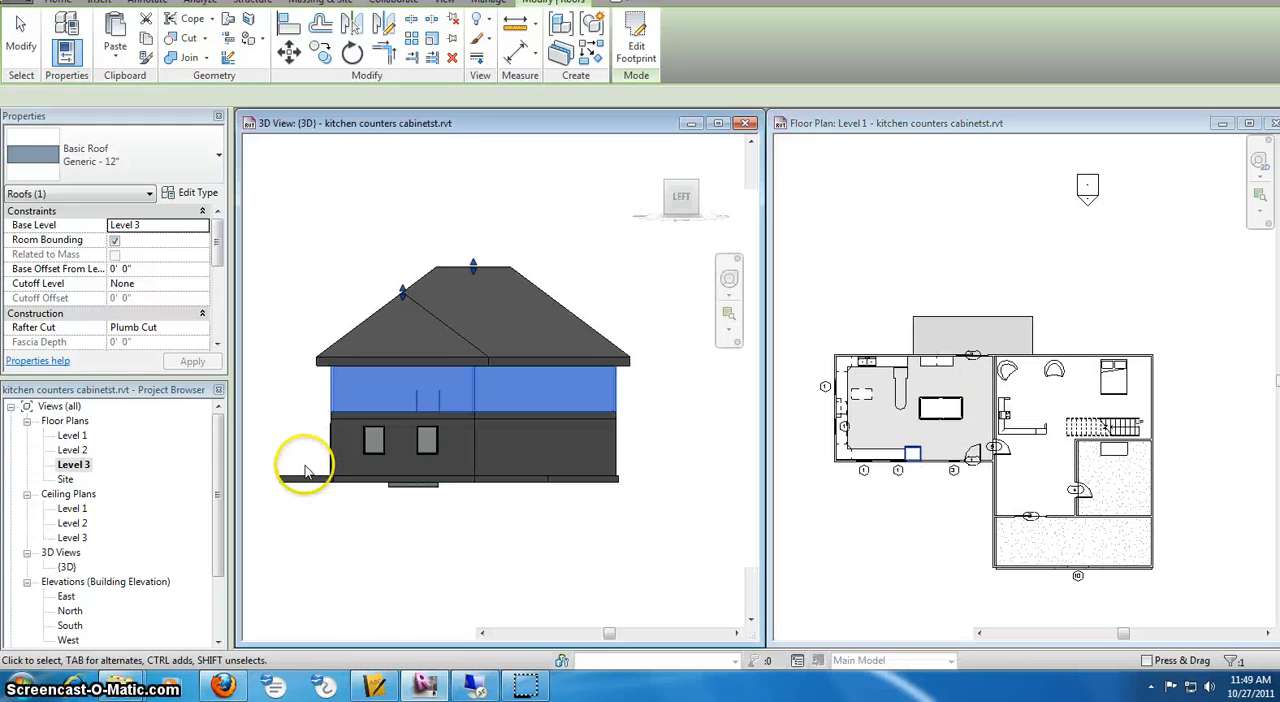
click(676, 366)
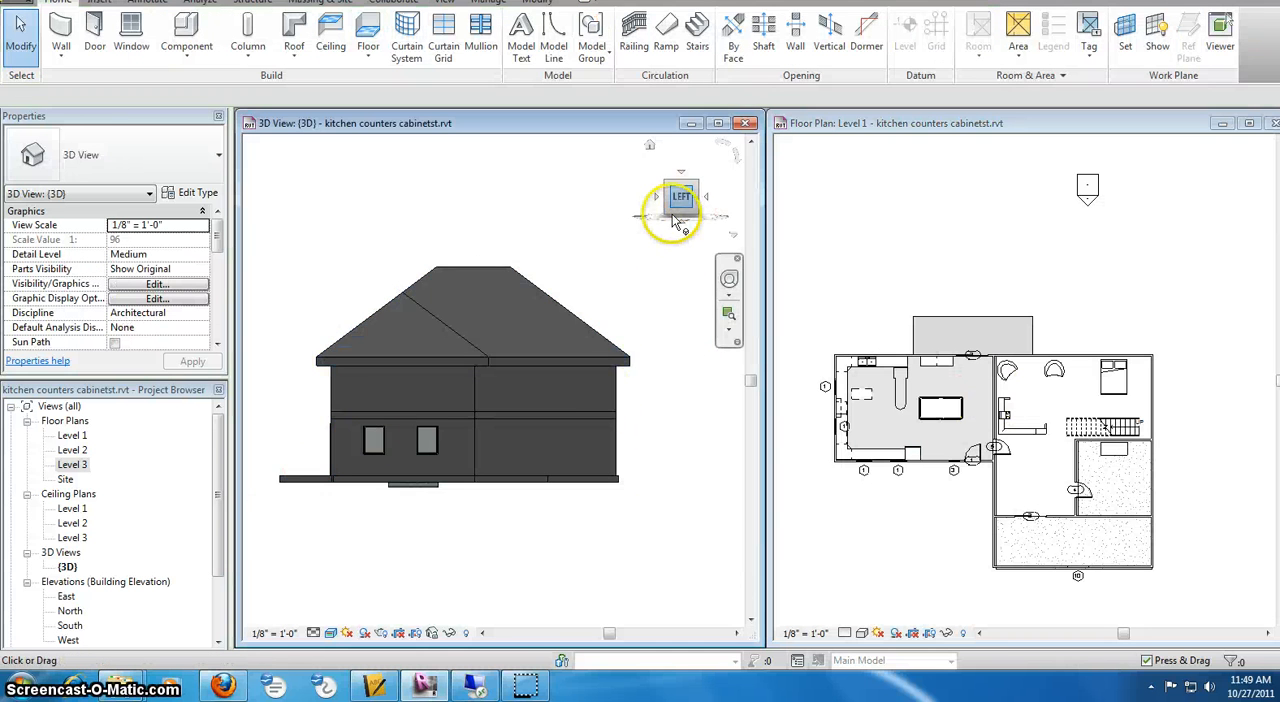
drag(677, 206, 656, 323)
middle_drag(626, 290, 663, 284)
scroll(571, 284, down, 1)
Lower the main and wing ridges of the hip roof with its shape handles in the 3D view
click(510, 280)
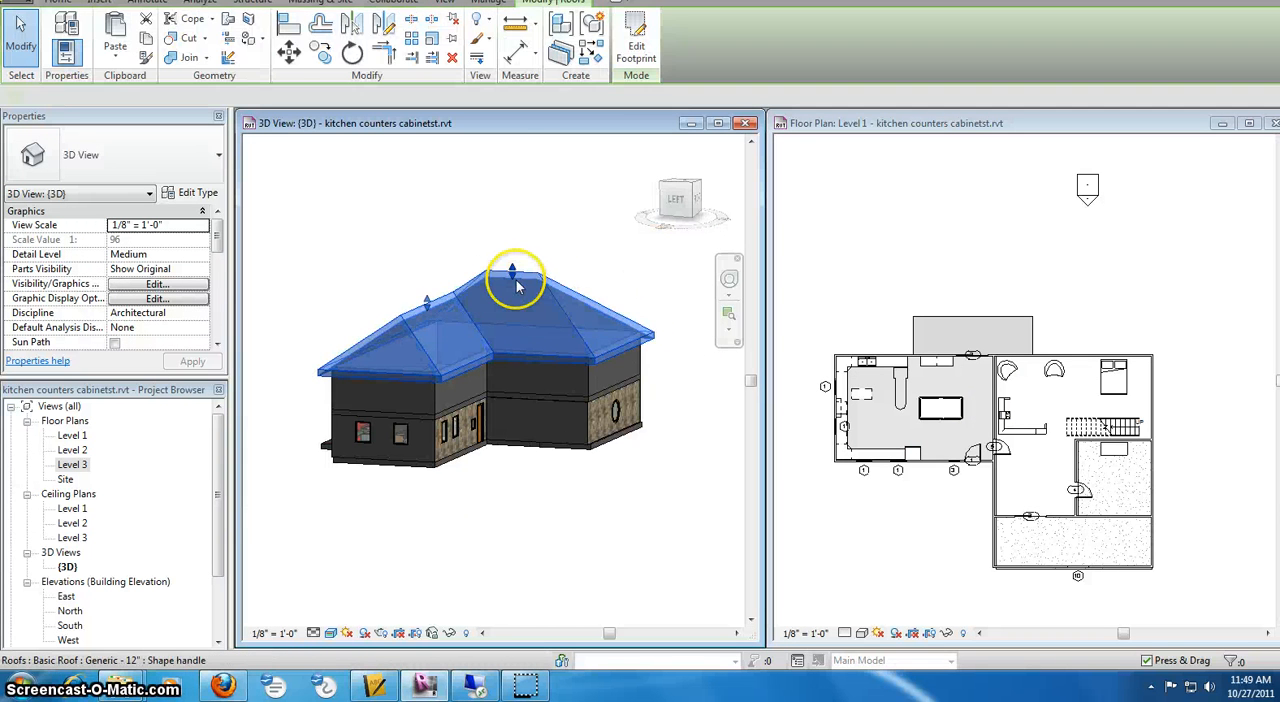
drag(510, 291, 511, 290)
click(531, 245)
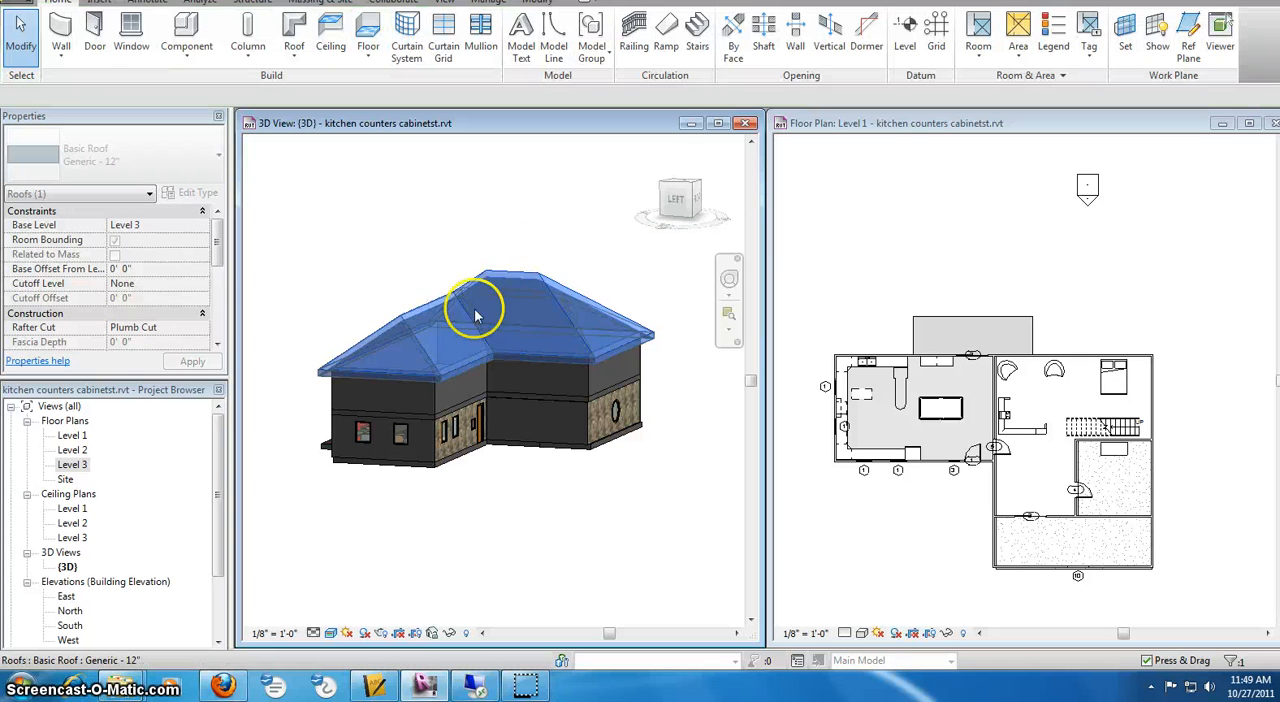
click(431, 305)
drag(430, 307, 429, 323)
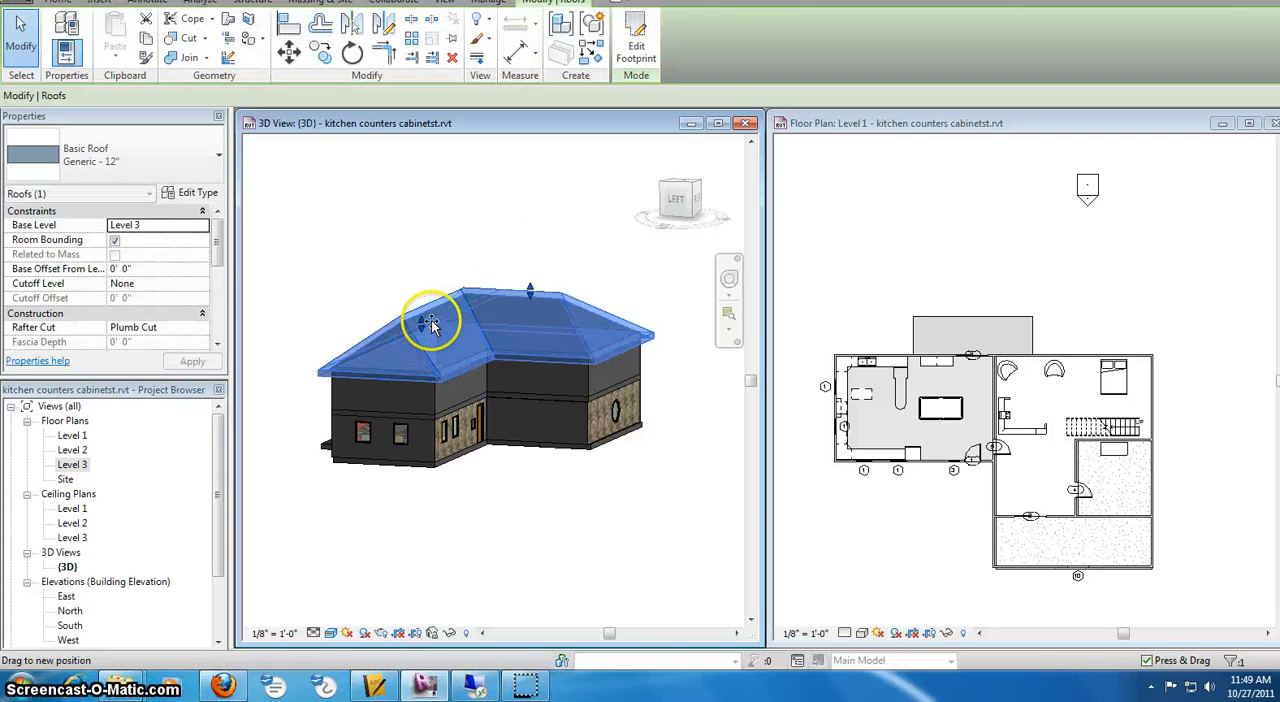
click(537, 251)
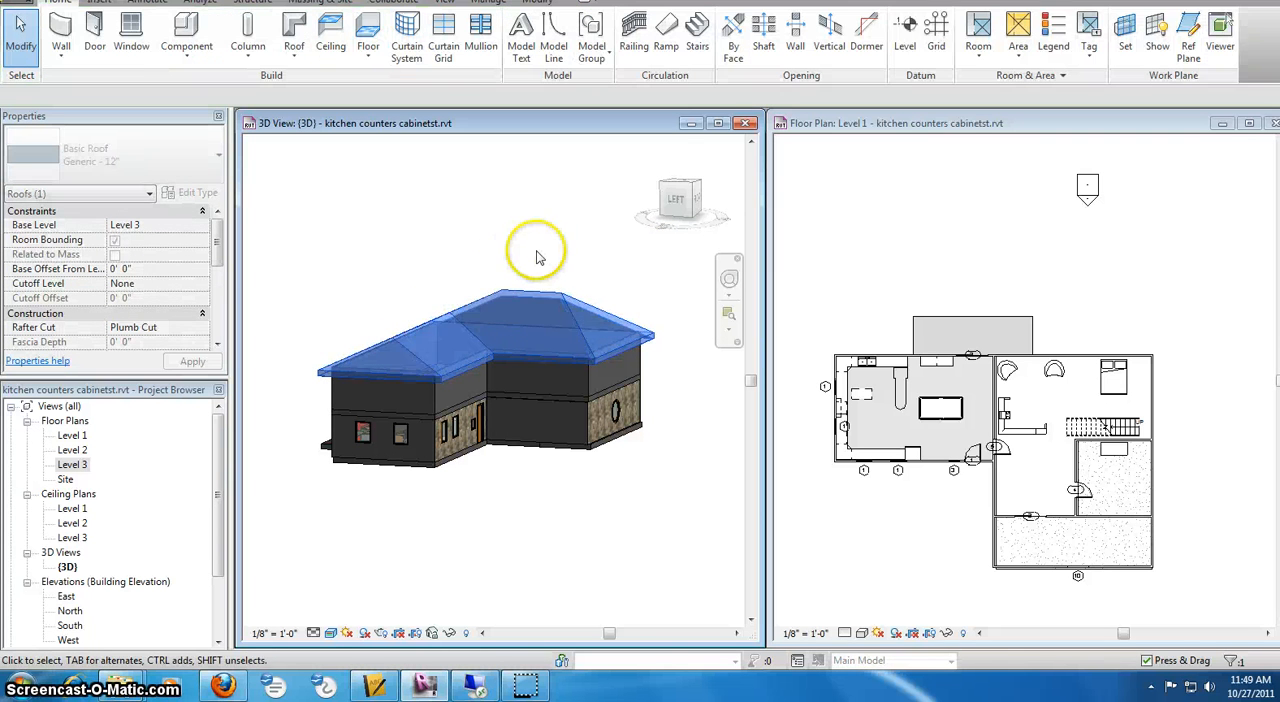
Raise the main ridge of the hip roof until that part comes to a point
click(448, 312)
drag(532, 292, 529, 265)
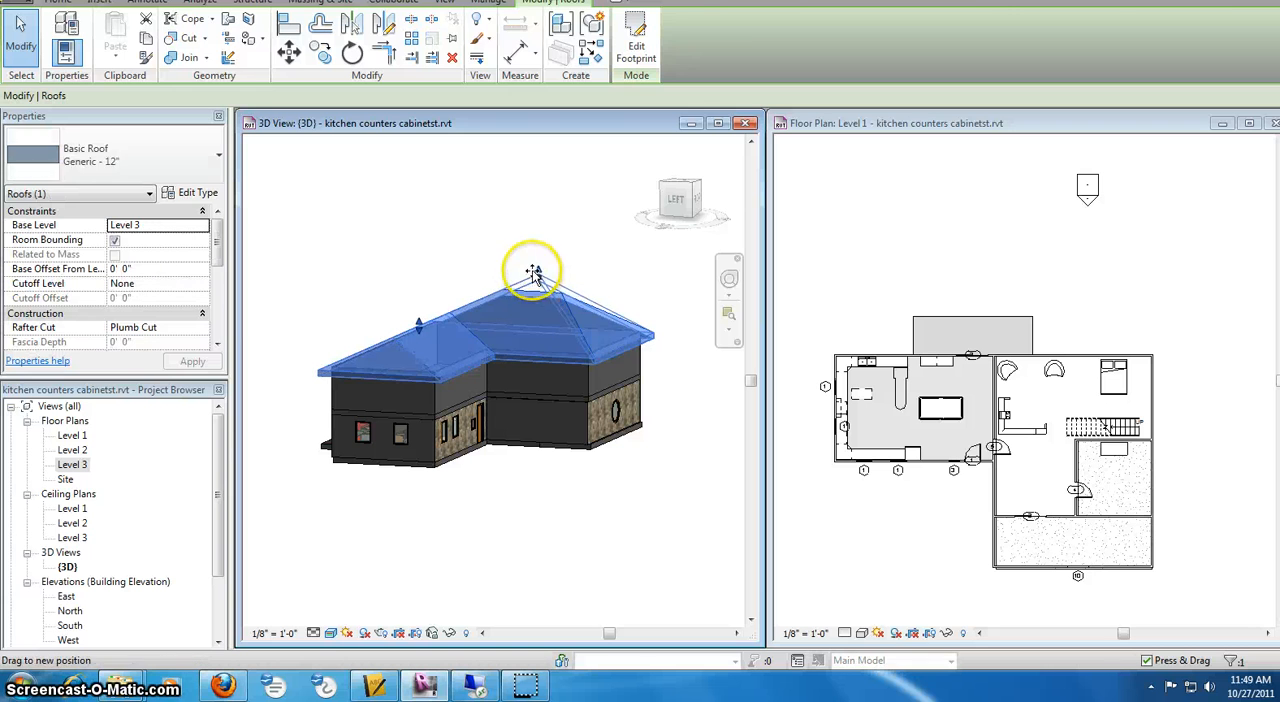
click(580, 251)
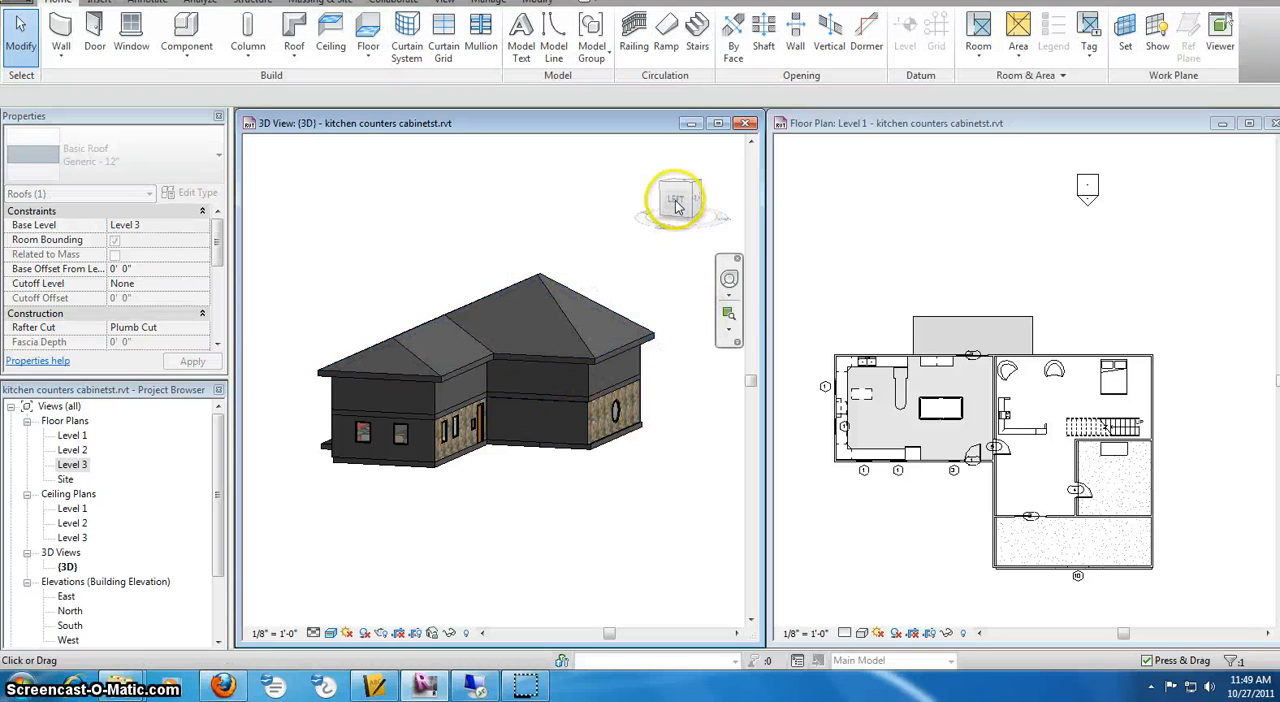
View the house from a higher angle and delete the entire hip roof
drag(676, 204, 677, 228)
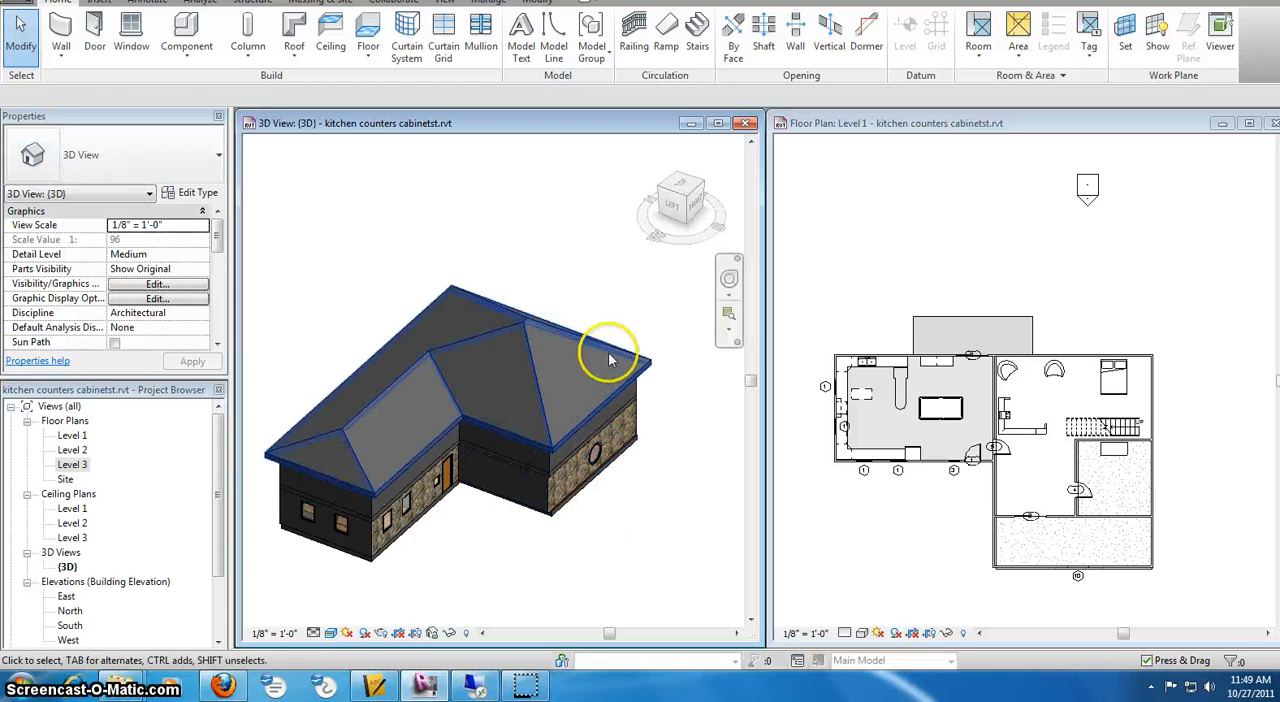
click(525, 322)
right_click(526, 287)
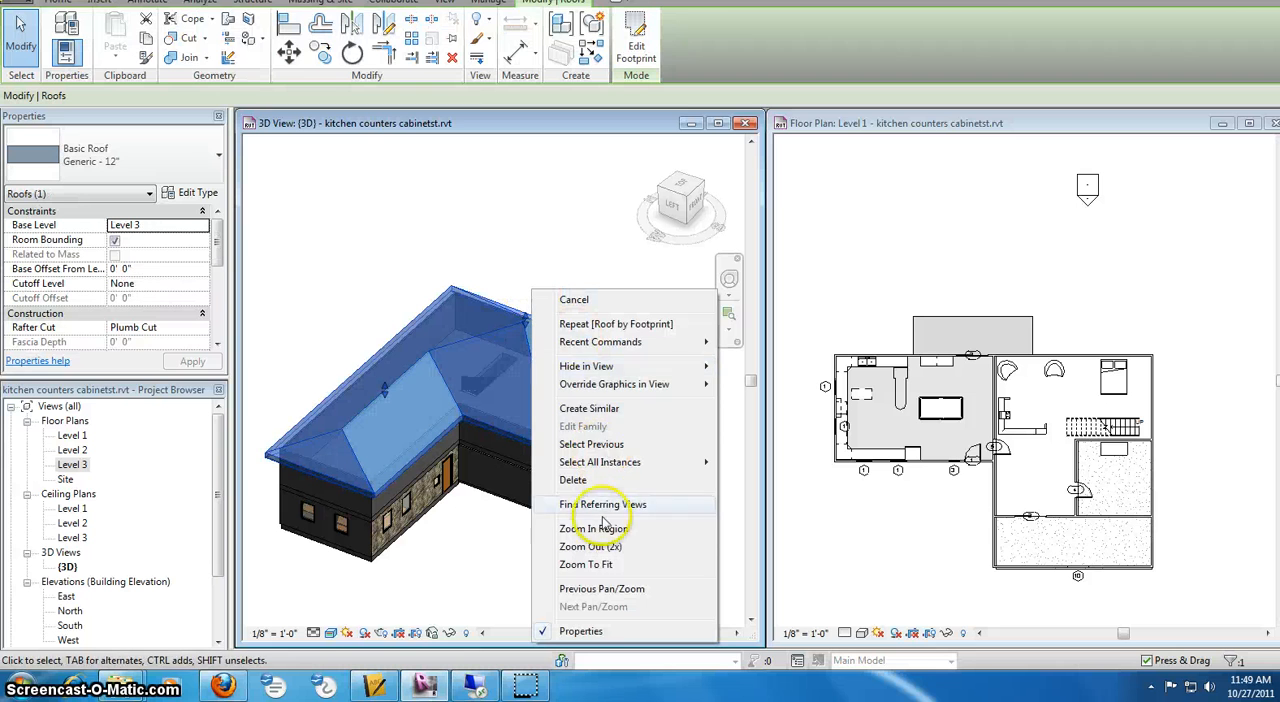
click(586, 483)
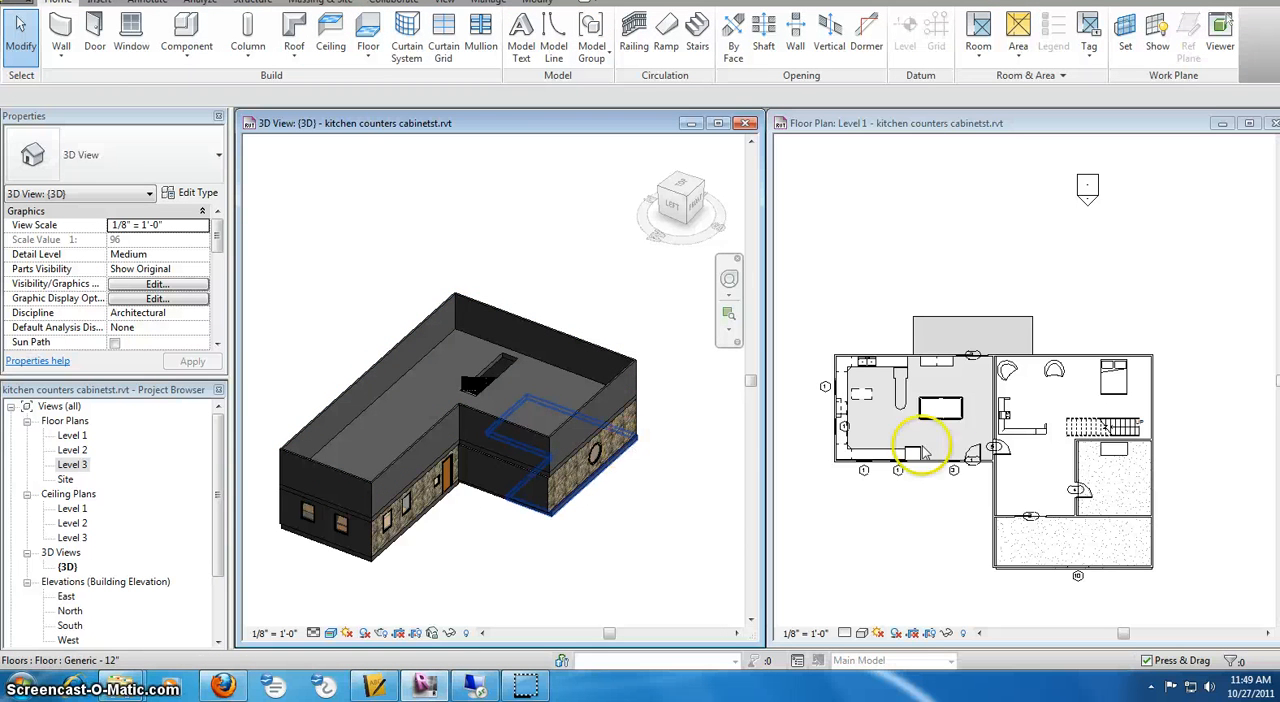
On Level 3, start a new footprint roof with a 2'-0" overhang and pick all six exterior walls as its boundary
double_click(72, 465)
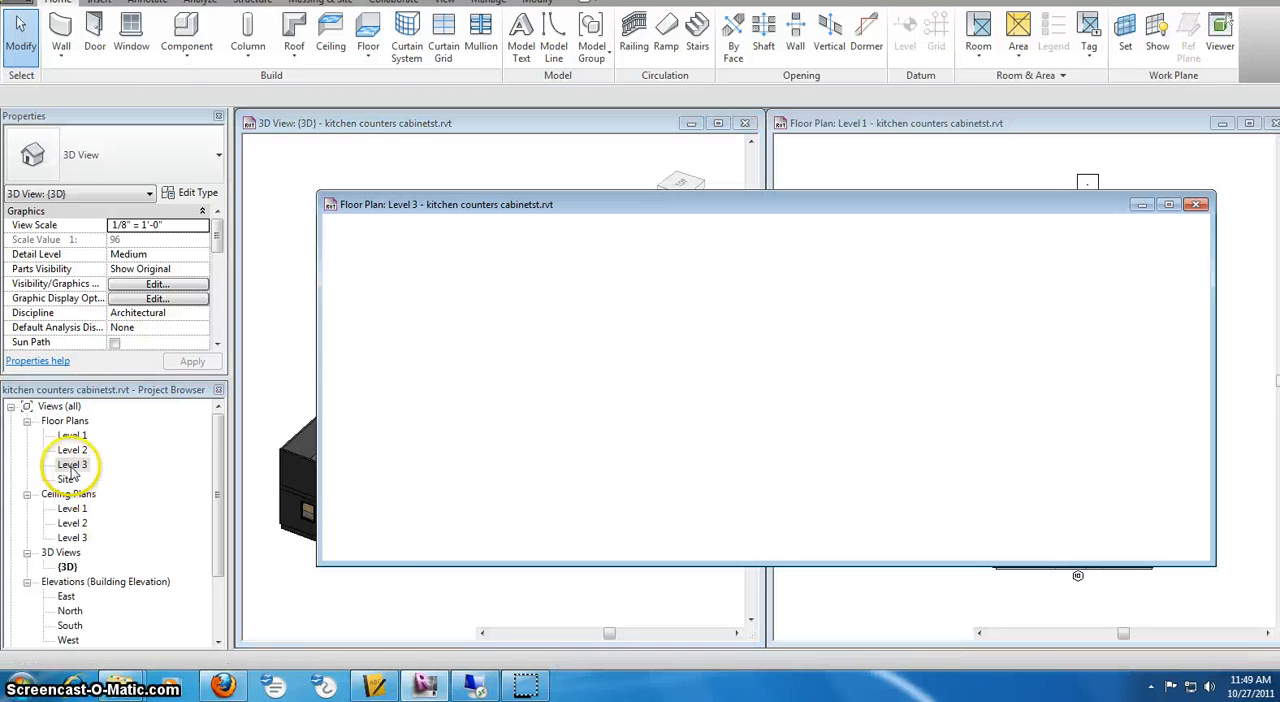
click(294, 34)
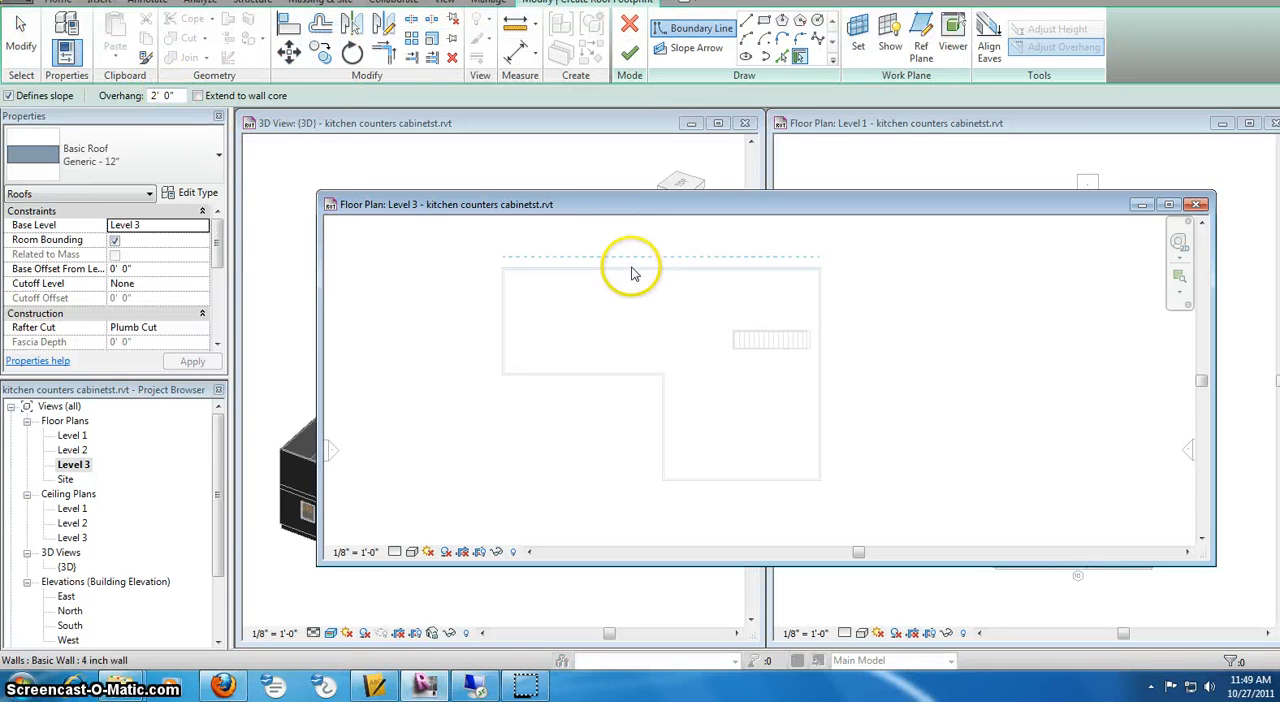
click(628, 272)
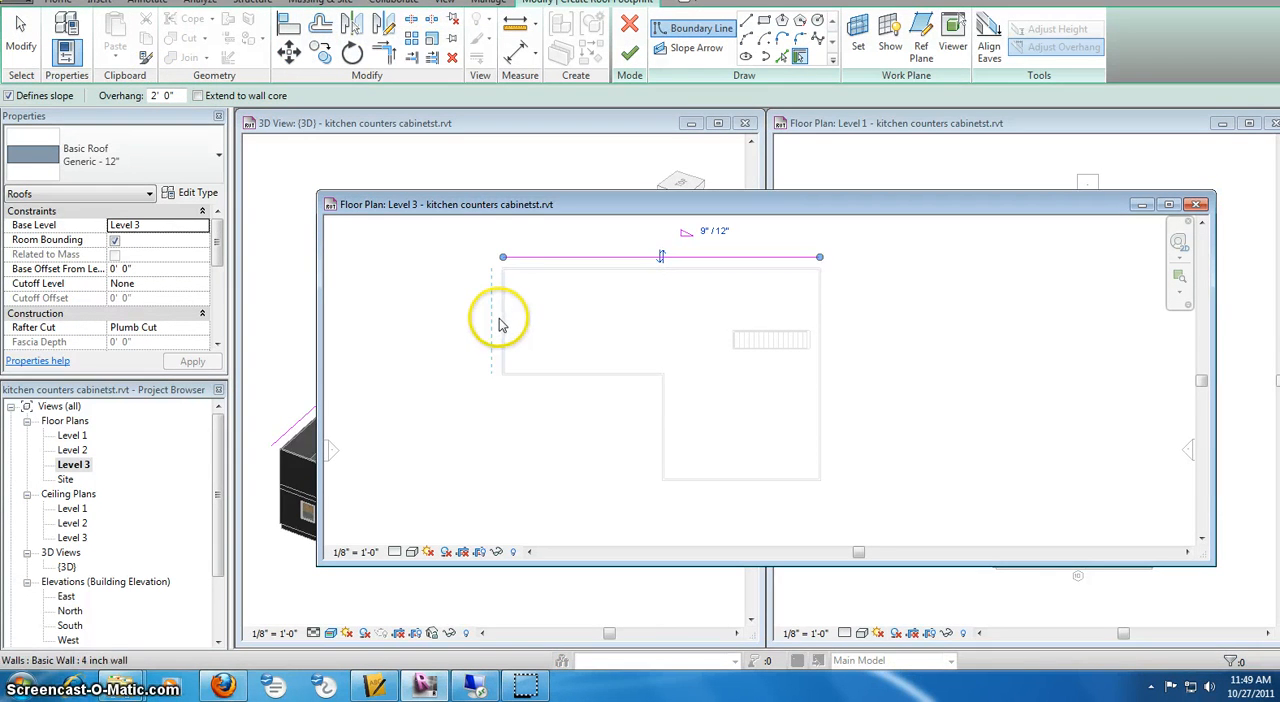
click(501, 325)
click(579, 377)
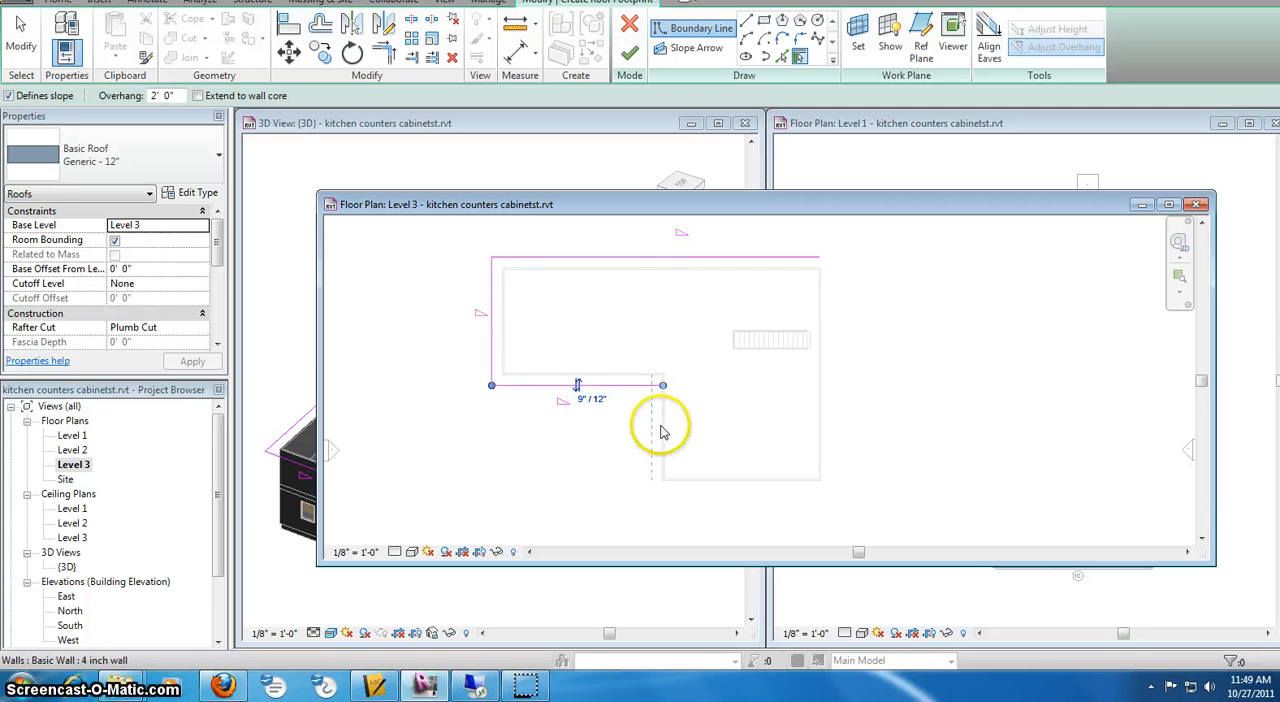
click(660, 432)
click(746, 484)
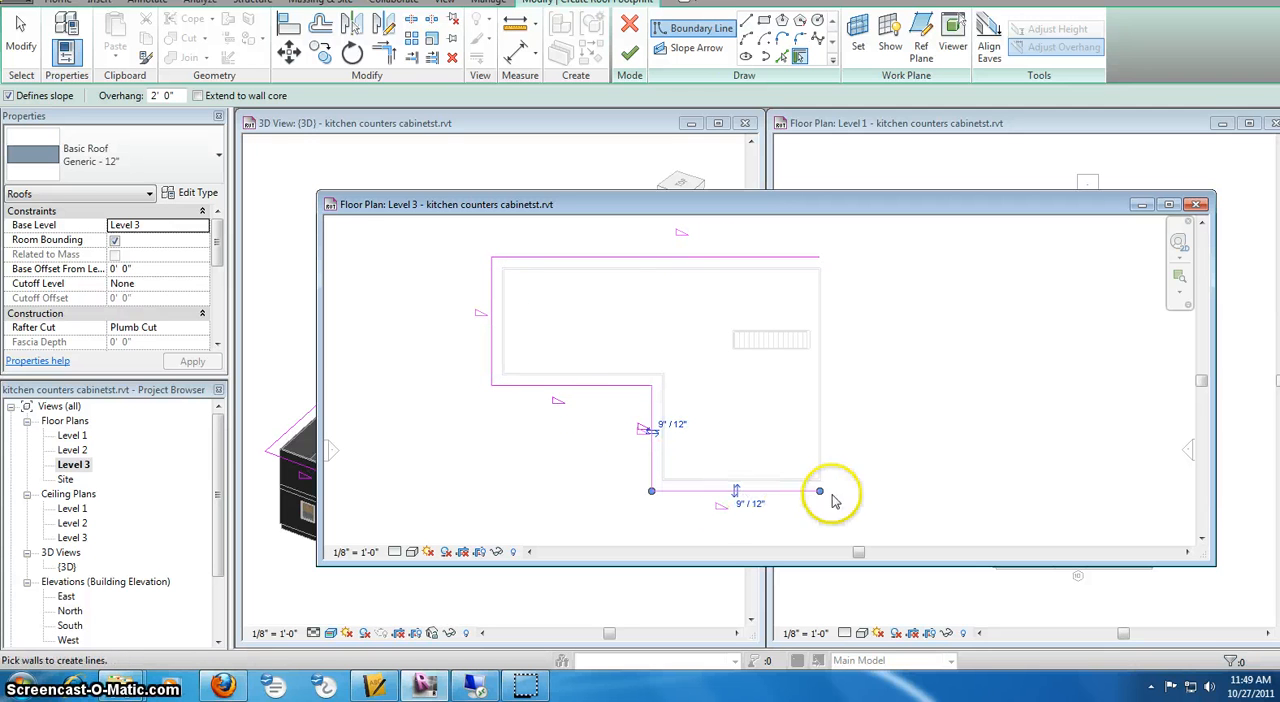
click(829, 443)
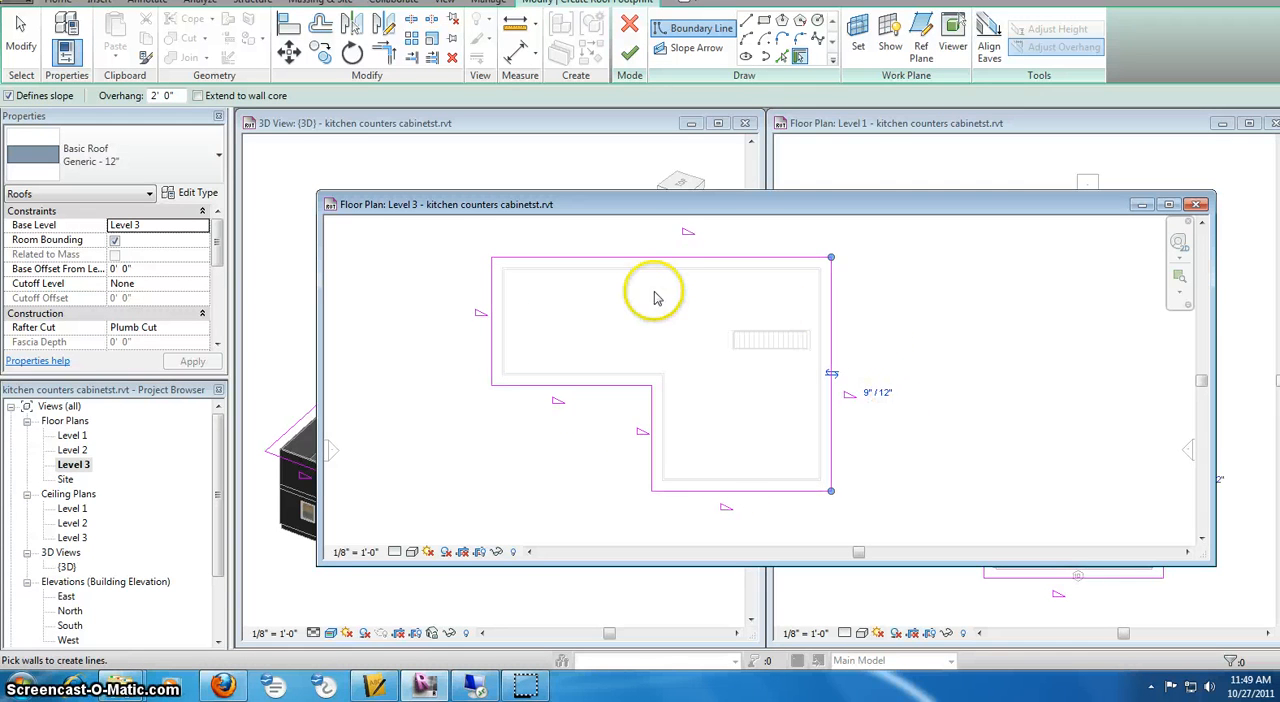
Maximize the Level 3 plan and turn off Defines Roof Slope for the outer west boundary line of the roof
click(1170, 206)
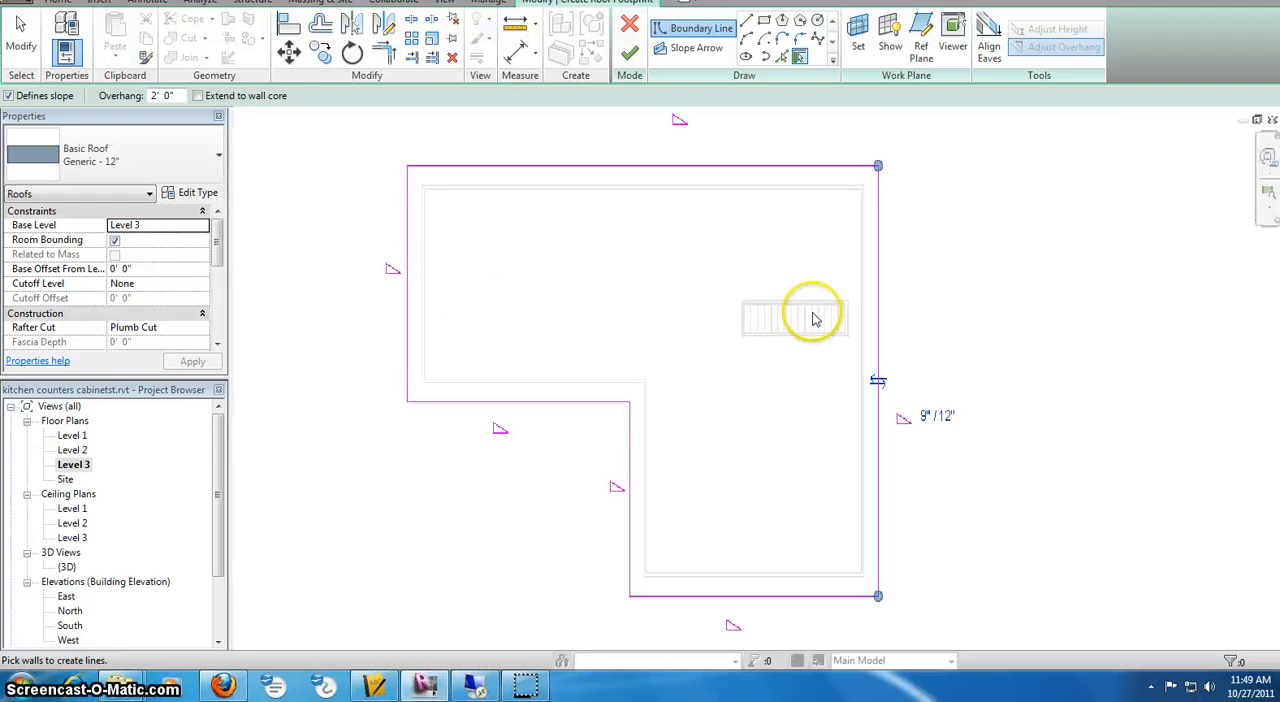
middle_drag(575, 154, 600, 200)
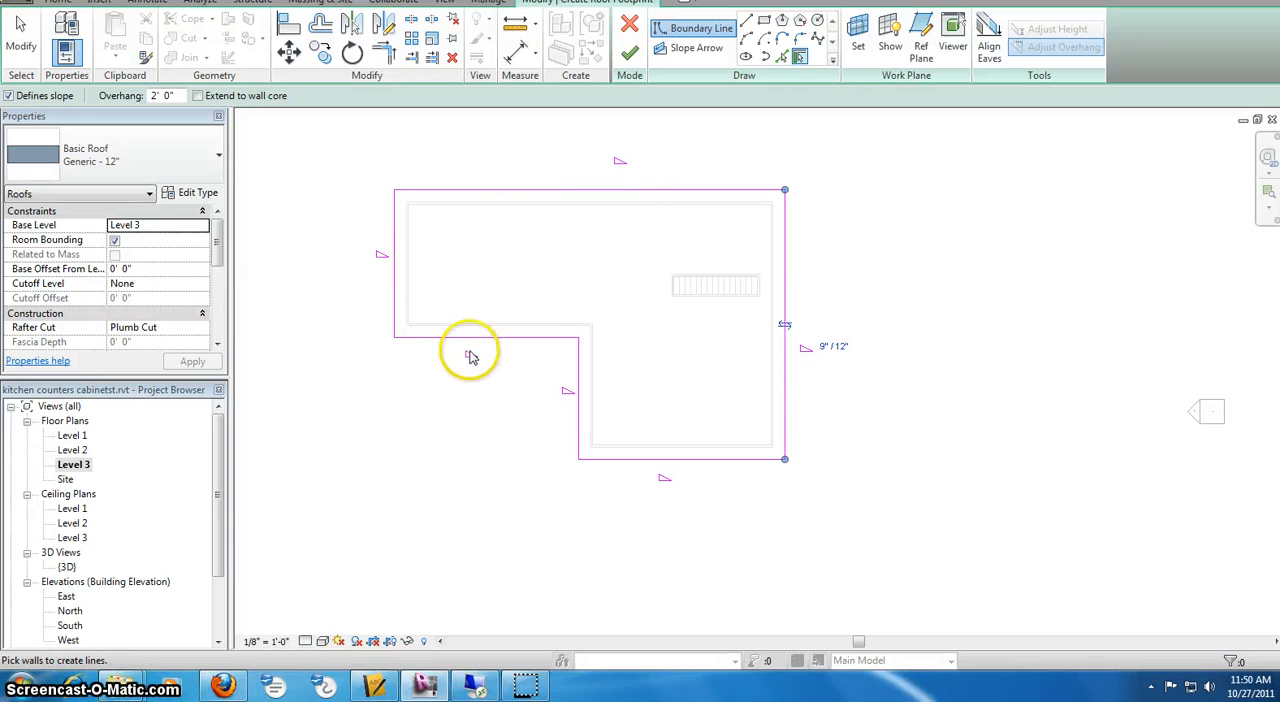
click(20, 25)
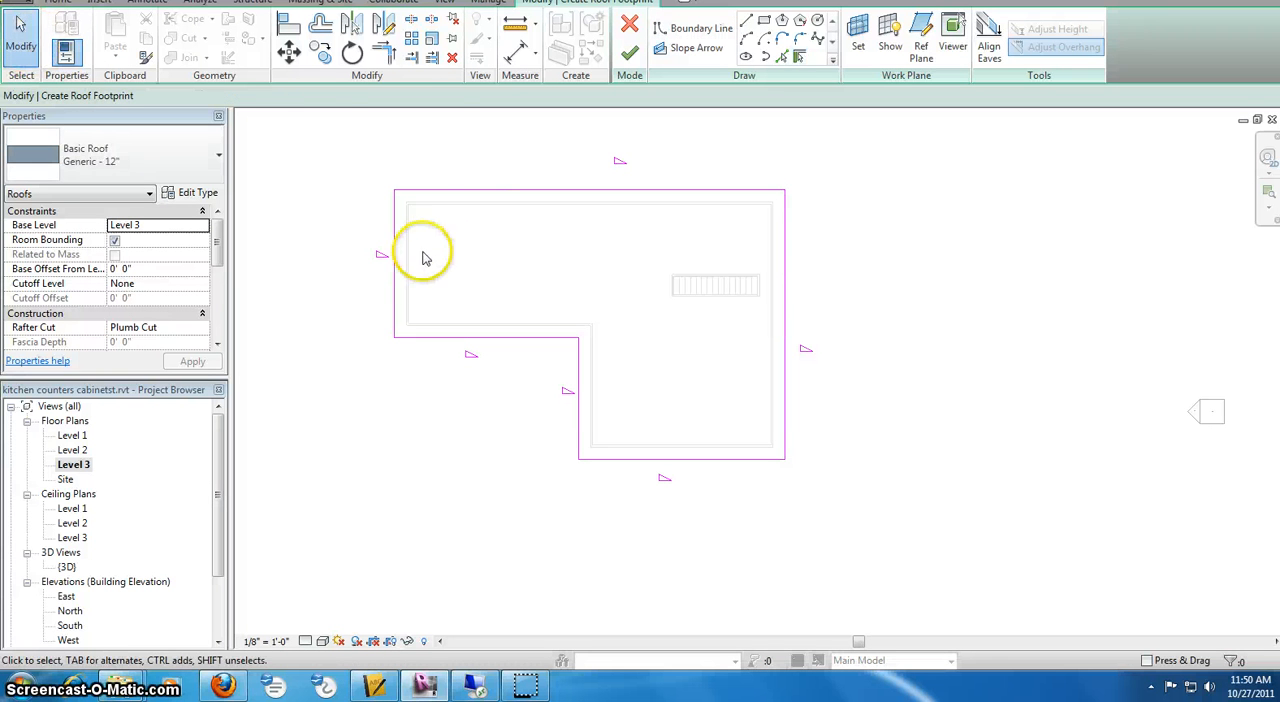
click(397, 280)
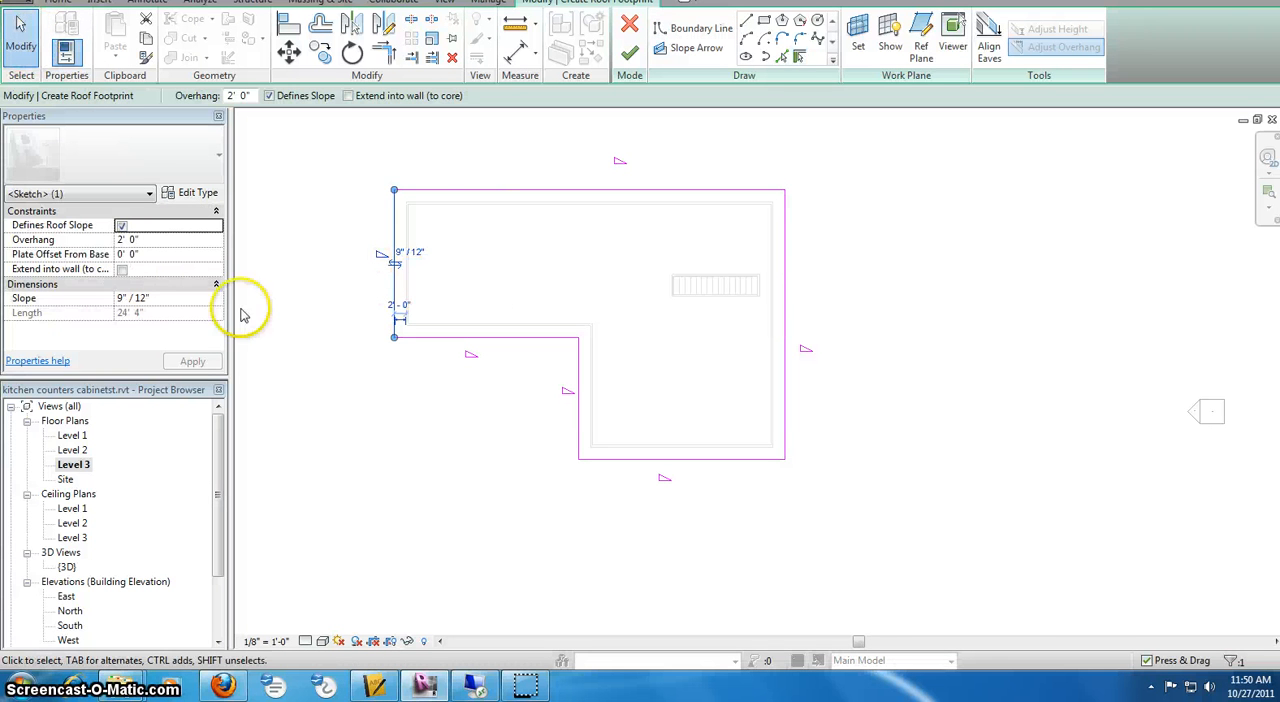
click(121, 225)
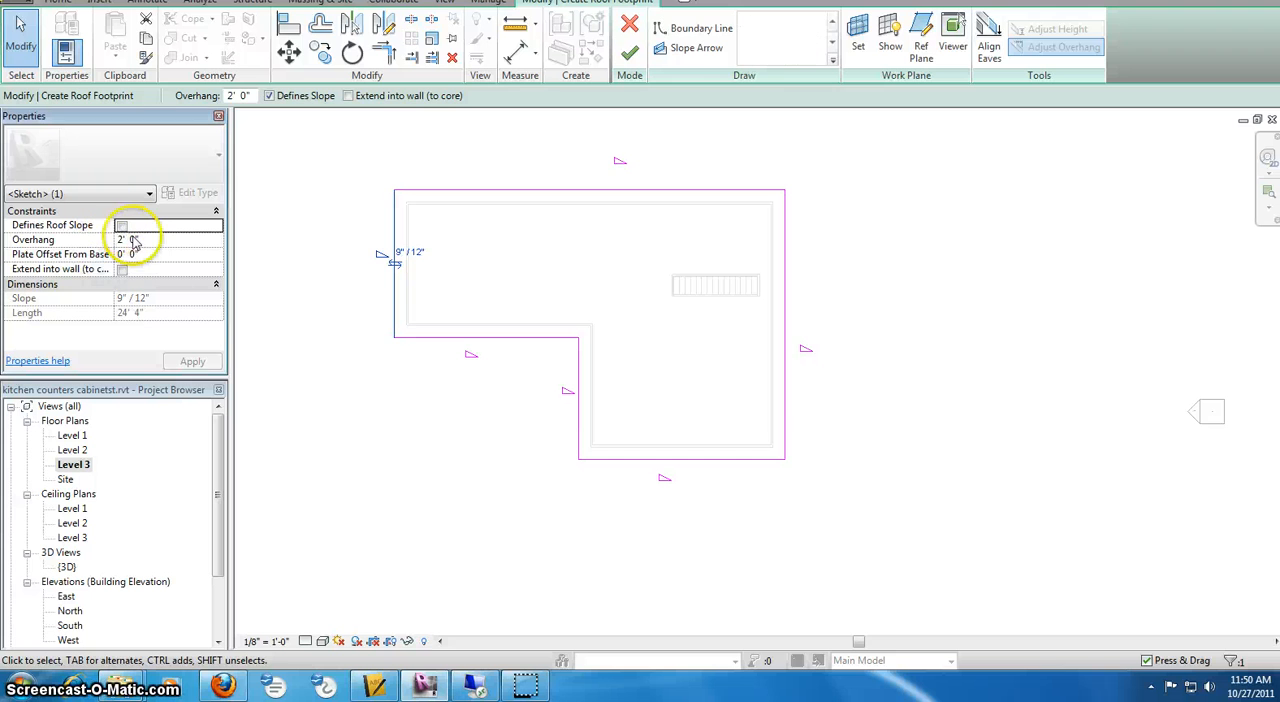
click(392, 263)
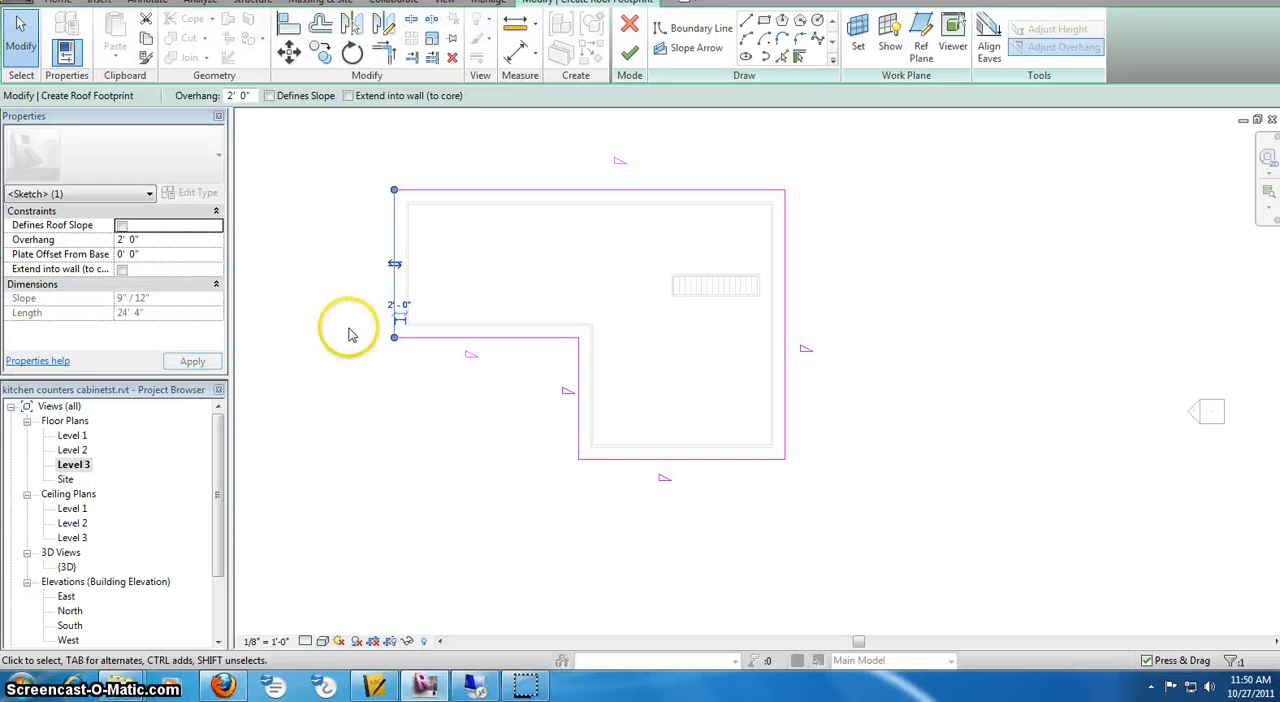
Turn off Defines Roof Slope for the inner west and the east boundary lines, and finish the roof footprint
click(574, 396)
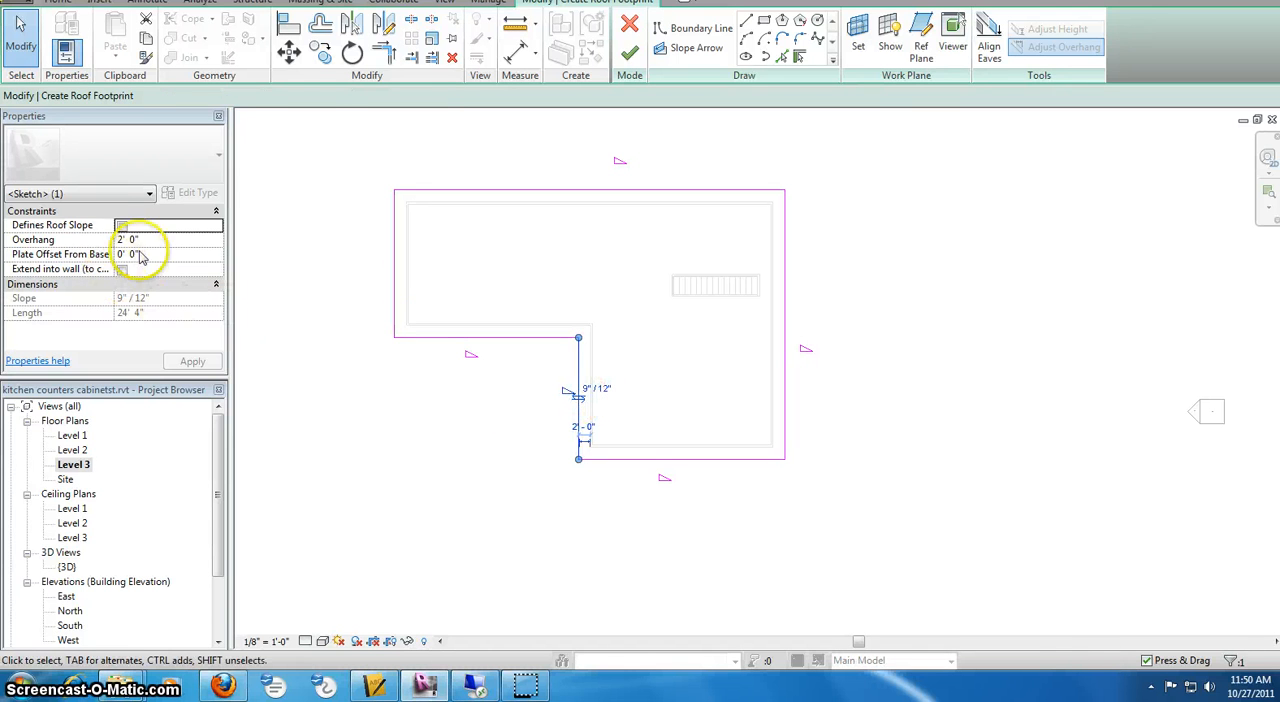
click(121, 227)
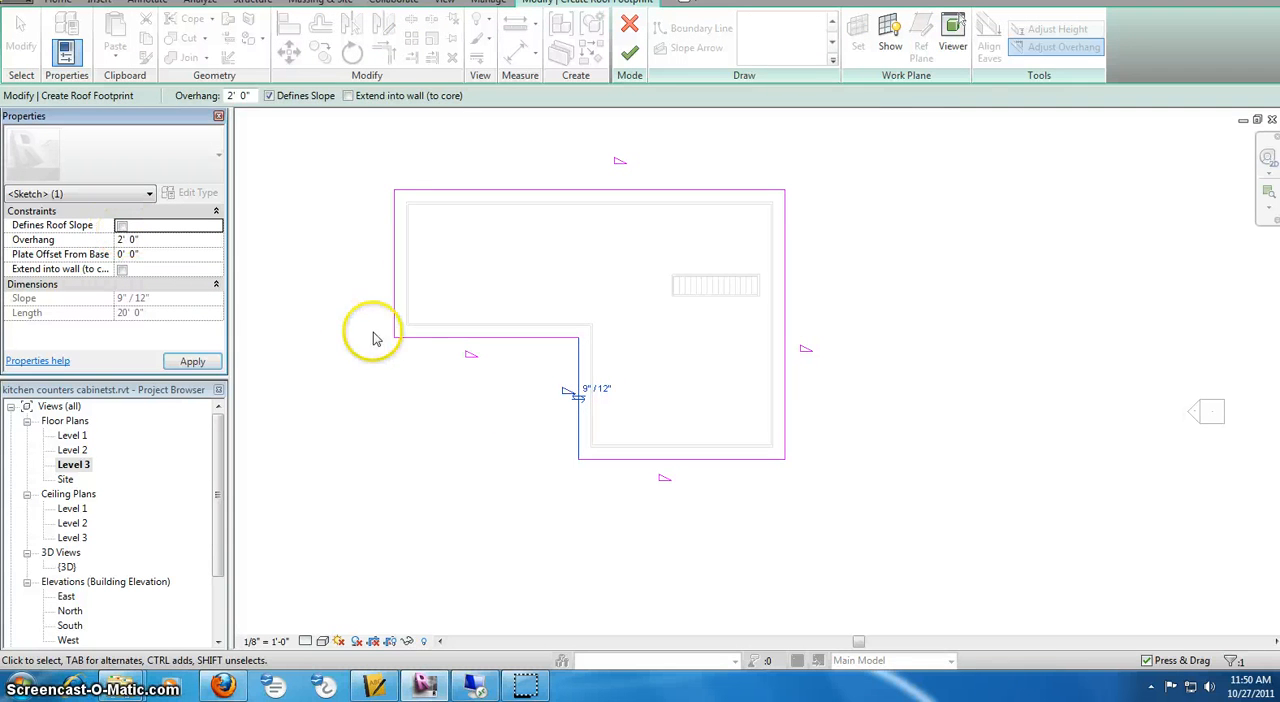
click(785, 366)
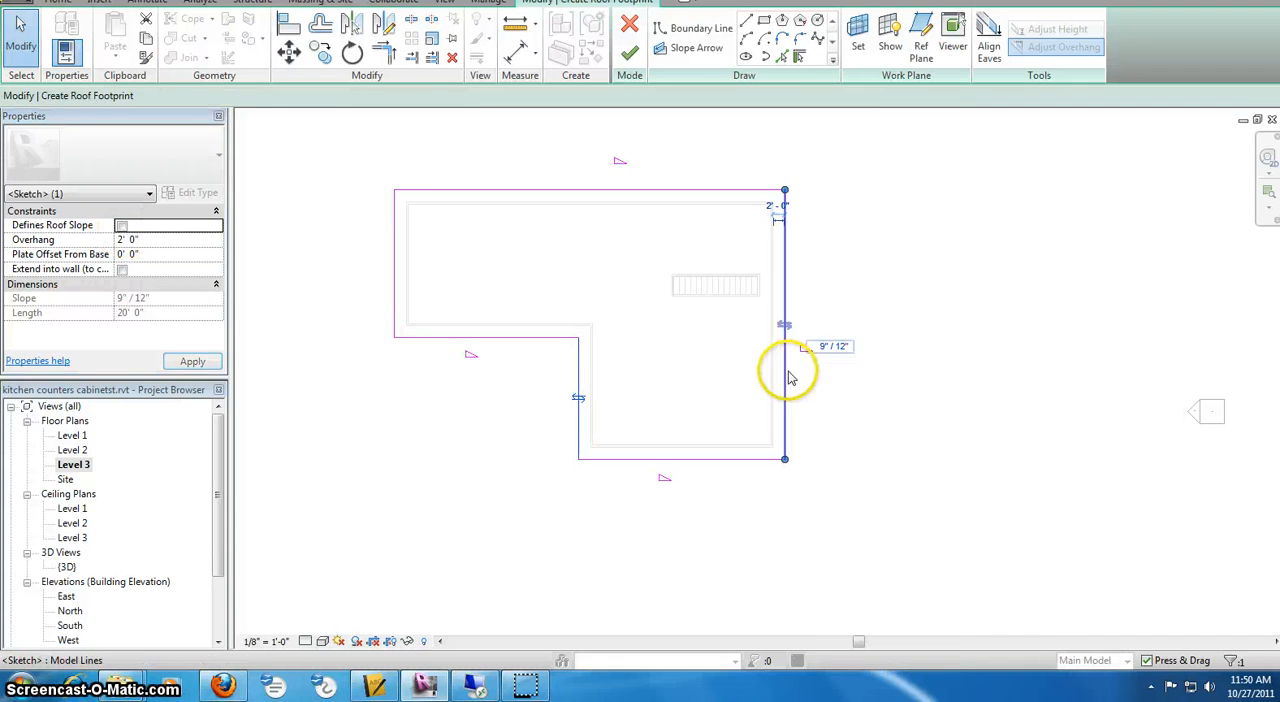
click(122, 227)
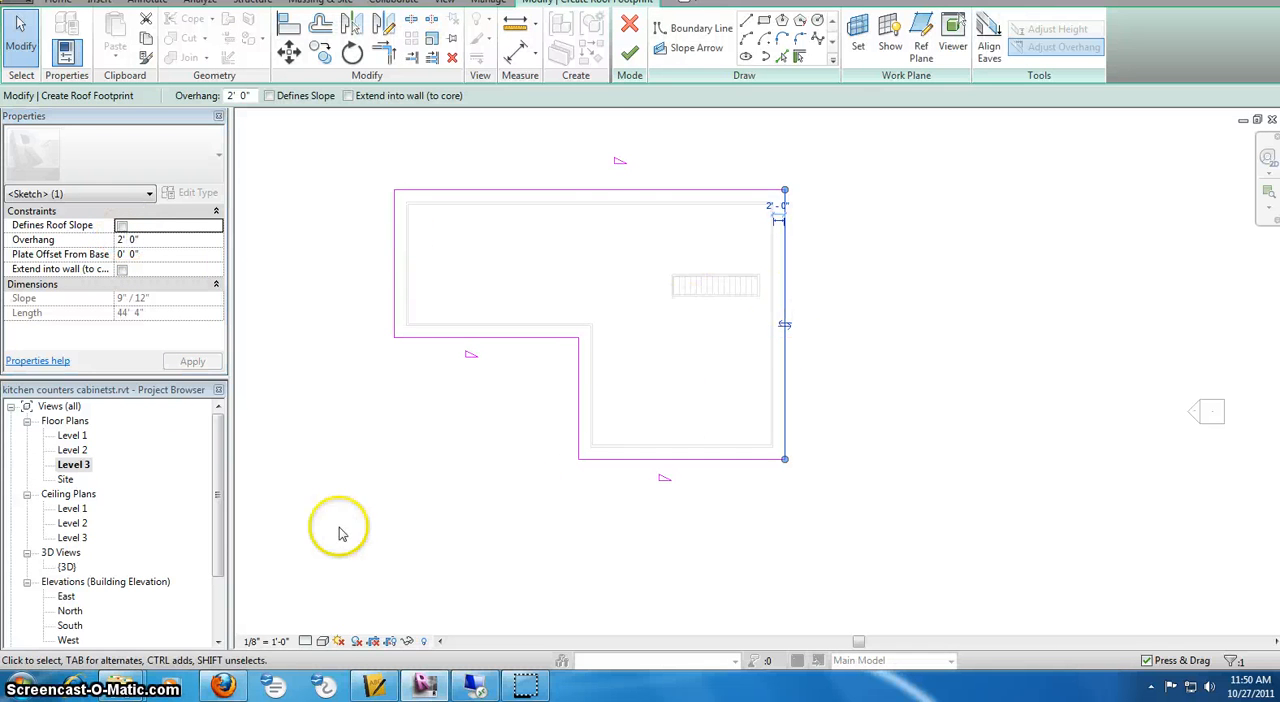
click(630, 53)
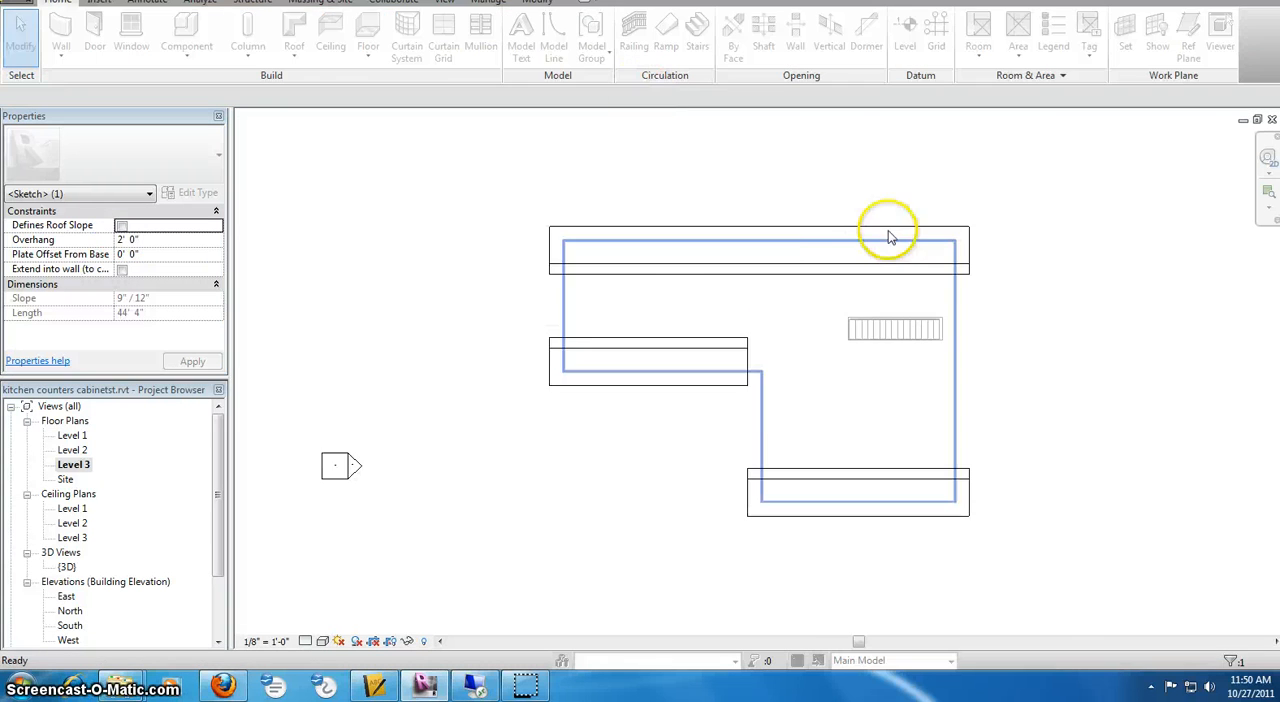
Minimize the Level 3 plan and return to the 3D view with the new roof deselected
click(745, 343)
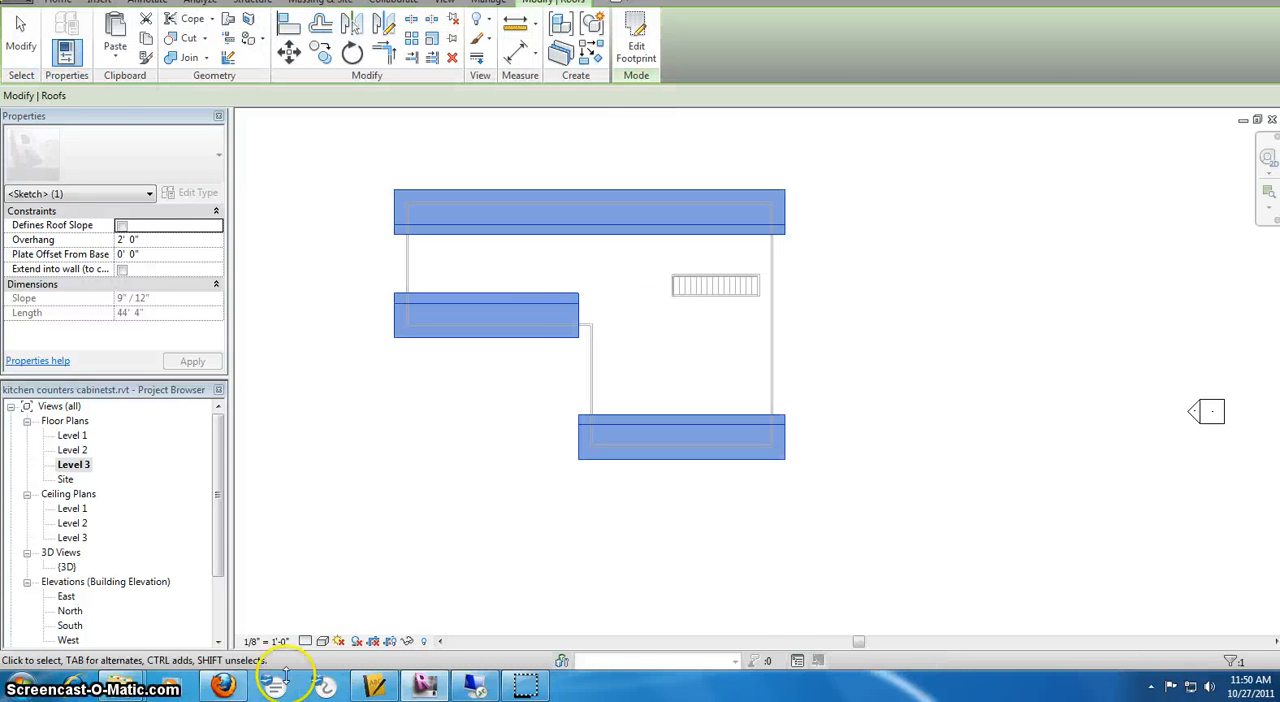
click(1243, 120)
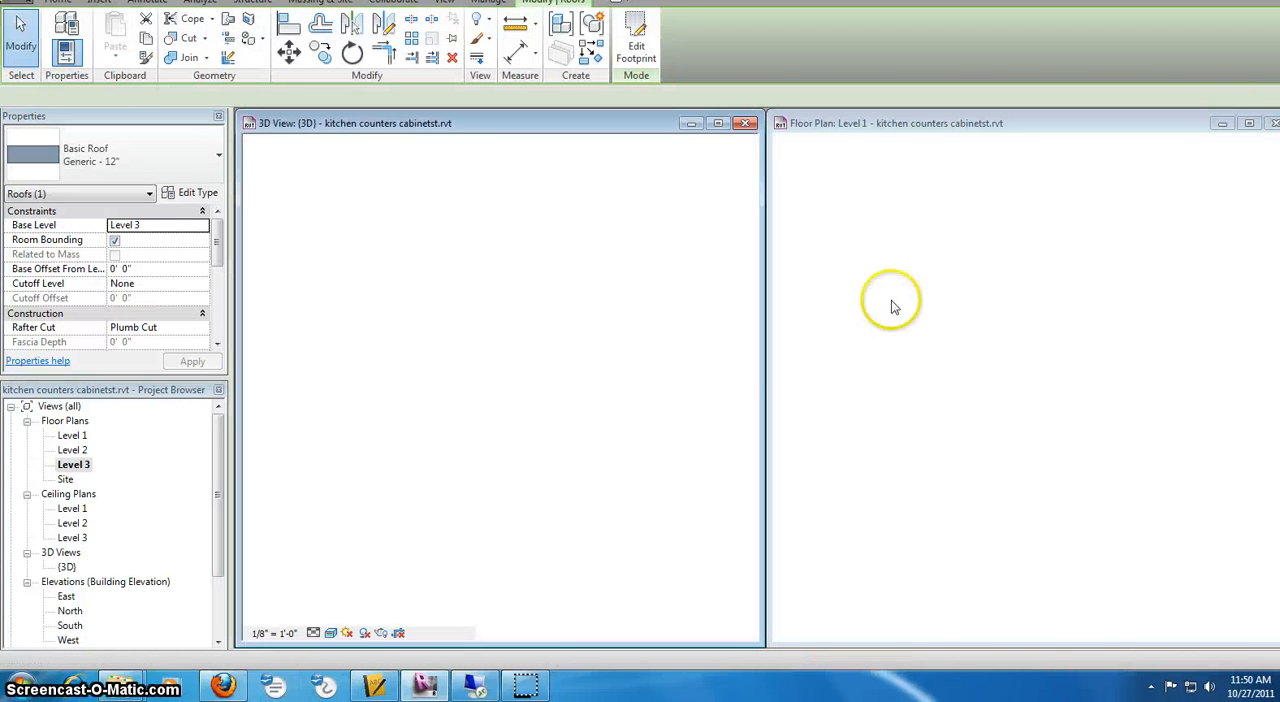
click(660, 277)
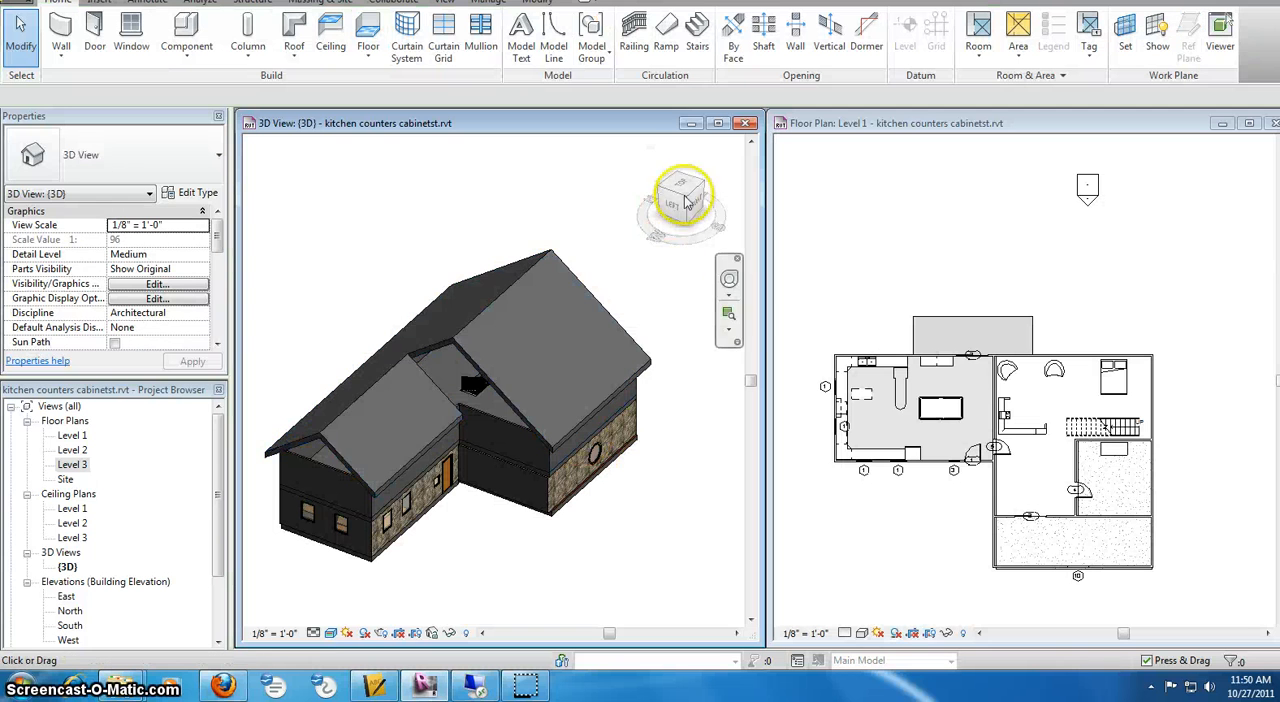
Attach the top of the smaller wing's upper west end wall to the gable roof in the 3D view
mouse_move(684, 195)
mouse_down()
mouse_move(655, 205)
mouse_move(705, 186)
mouse_up()
scroll(295, 387, up, 3)
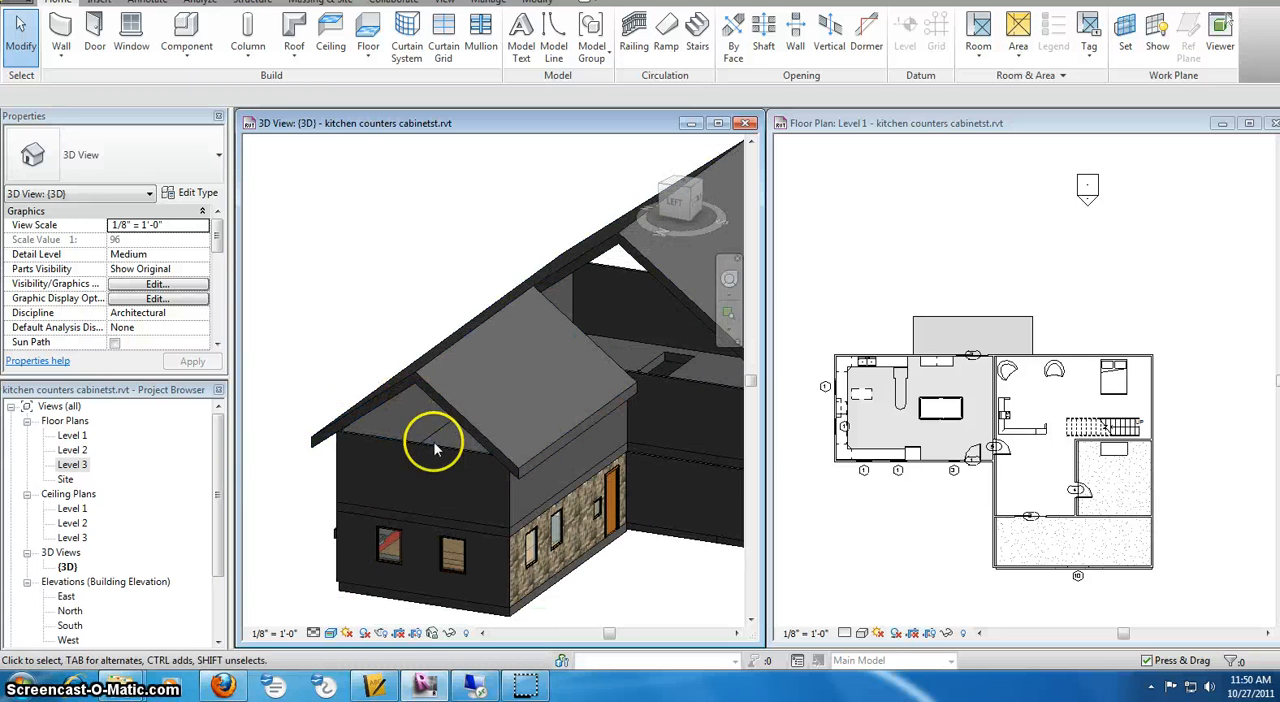
scroll(480, 380, down, 2)
scroll(466, 391, up, 3)
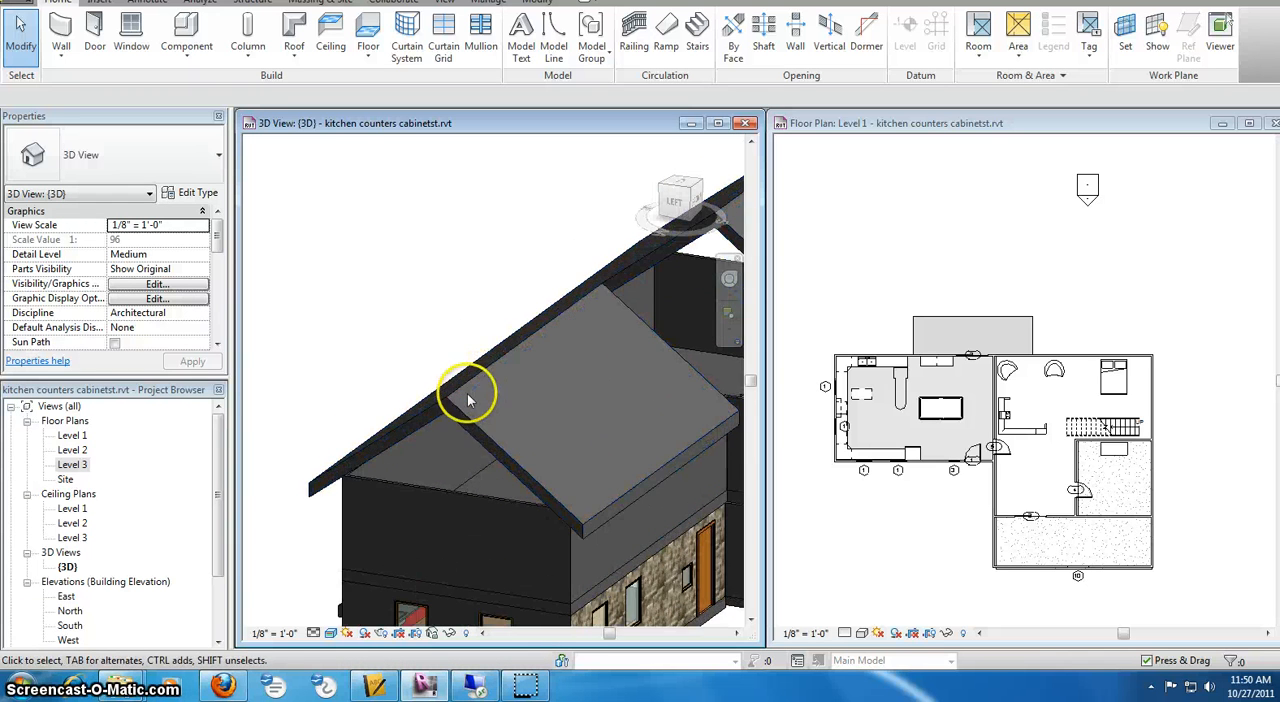
middle_drag(466, 391, 434, 367)
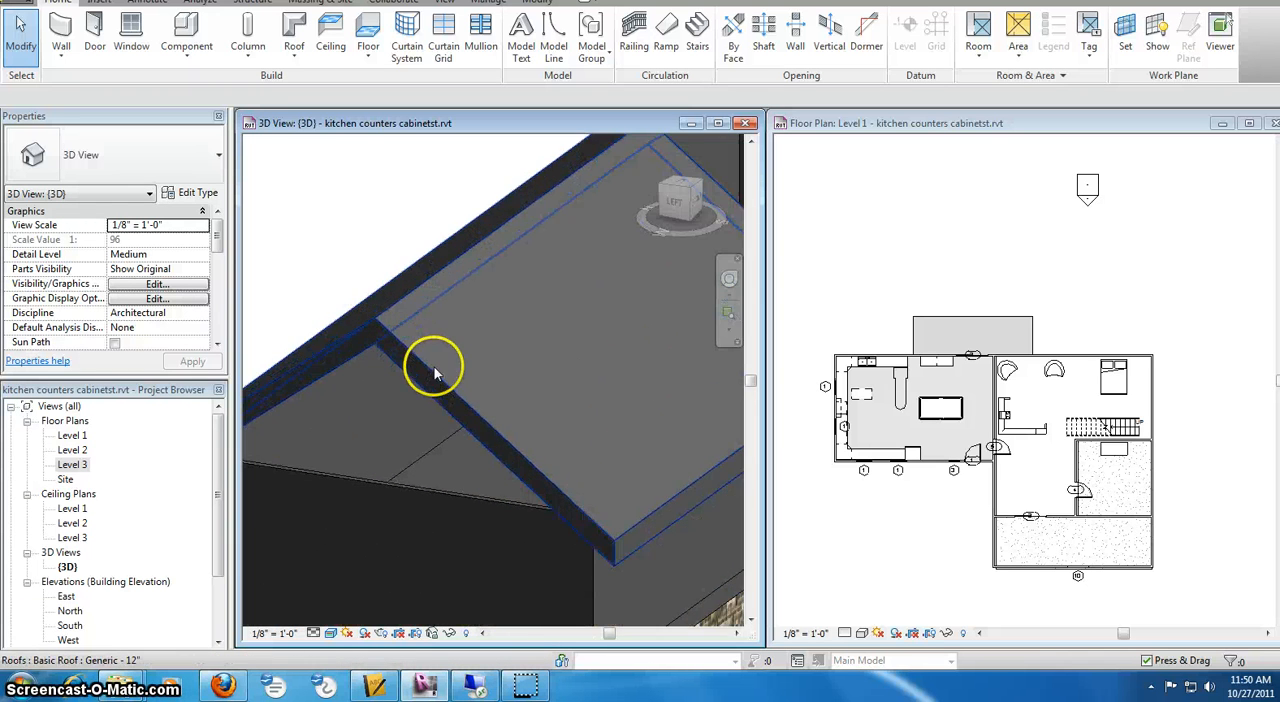
click(424, 487)
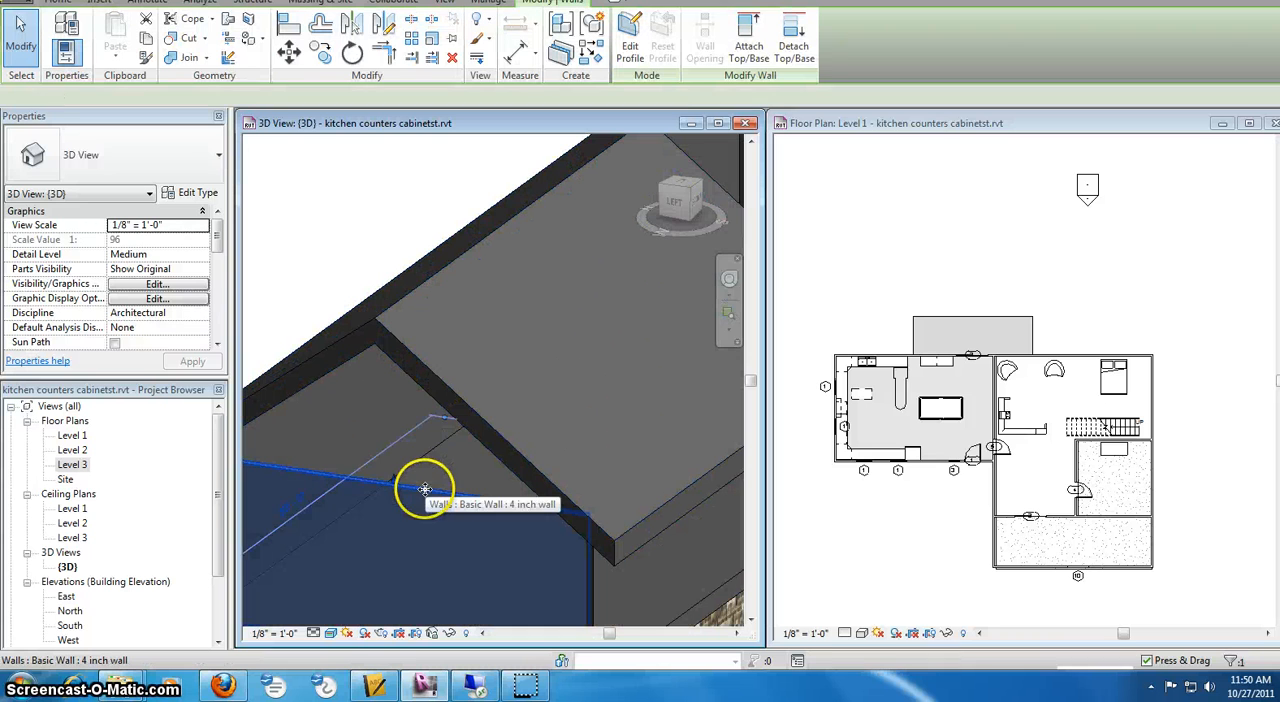
click(750, 52)
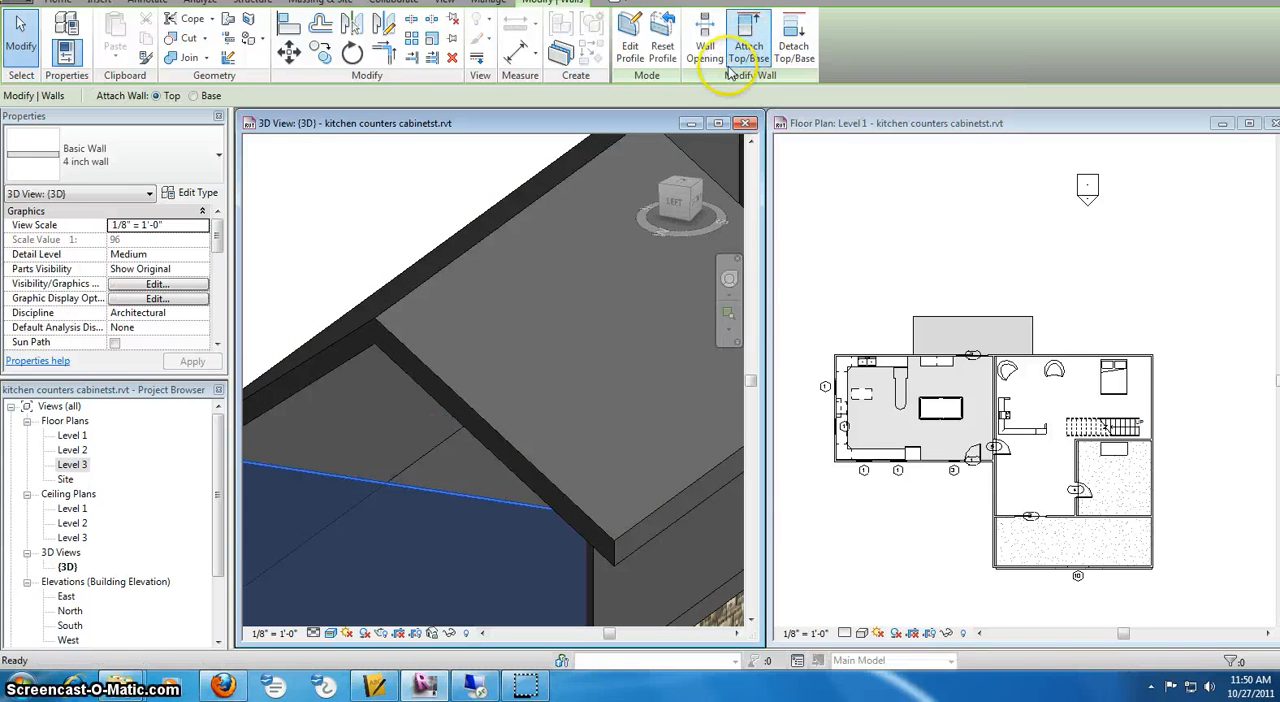
click(448, 387)
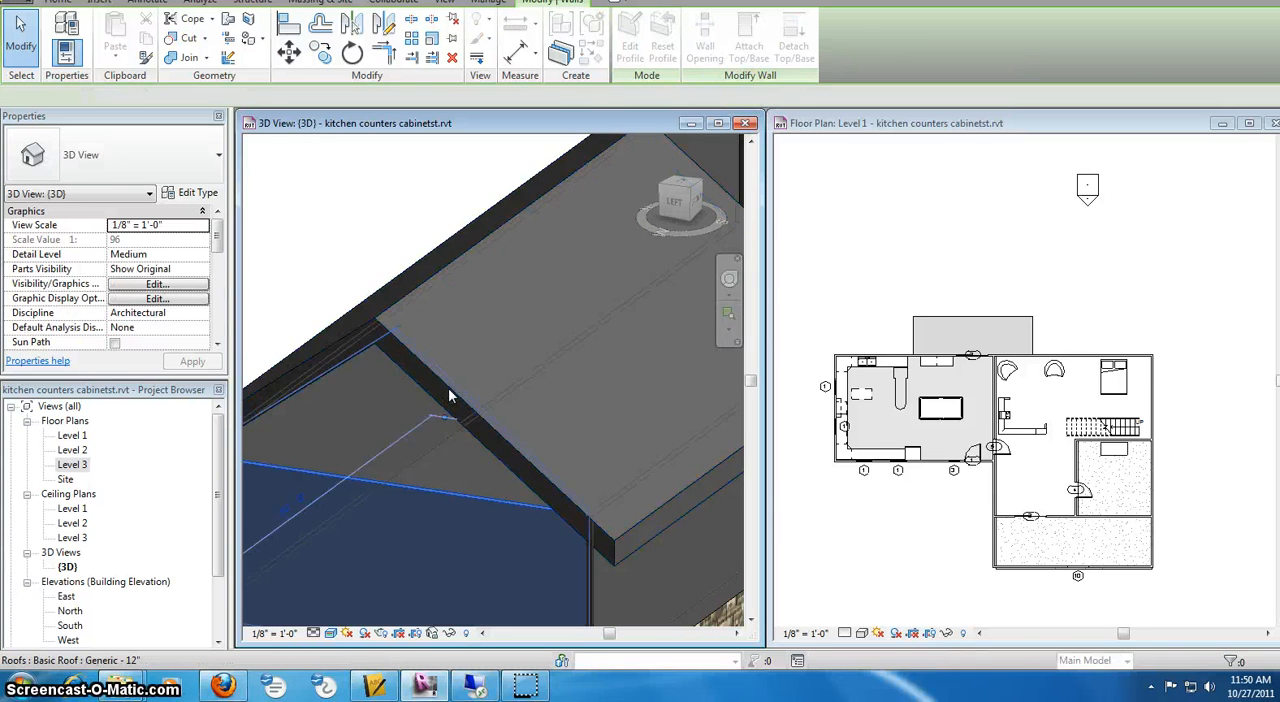
scroll(516, 420, down, 4)
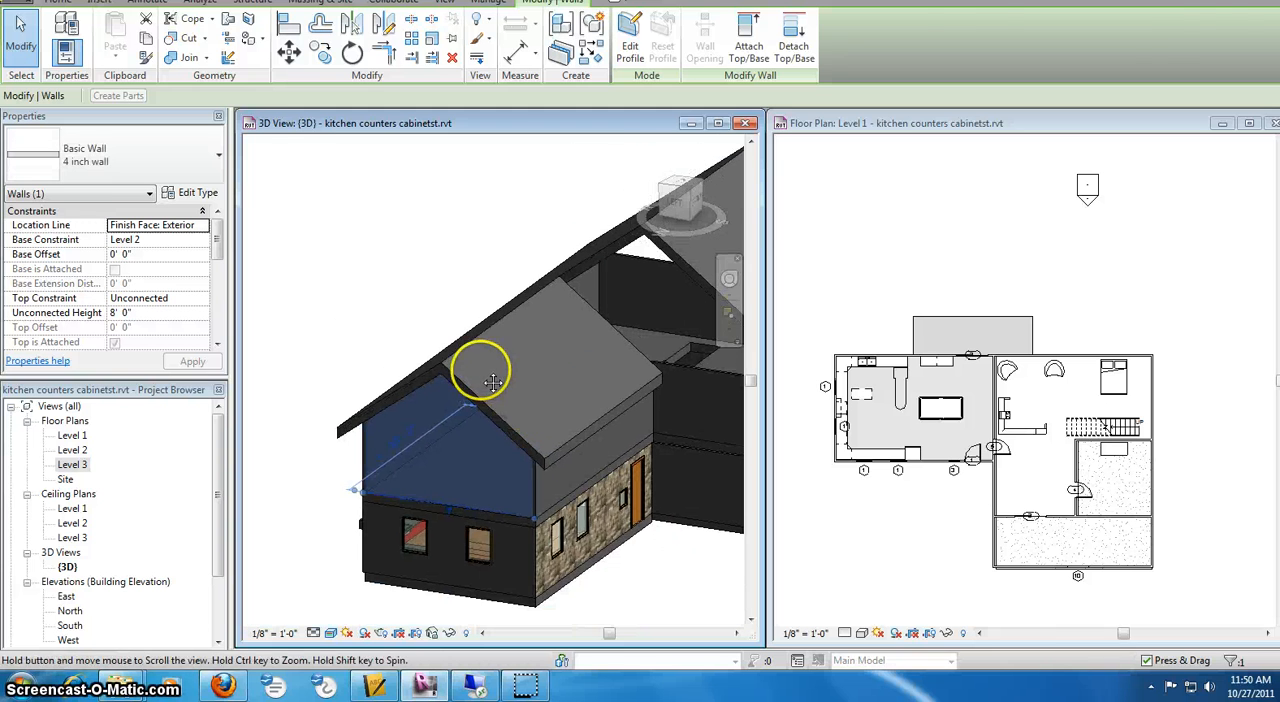
click(437, 216)
Attach the top of the inner west upper wall, beside the smaller wing, to the underside of the gable roof
click(679, 338)
middle_drag(655, 325, 494, 358)
scroll(497, 360, down, 1)
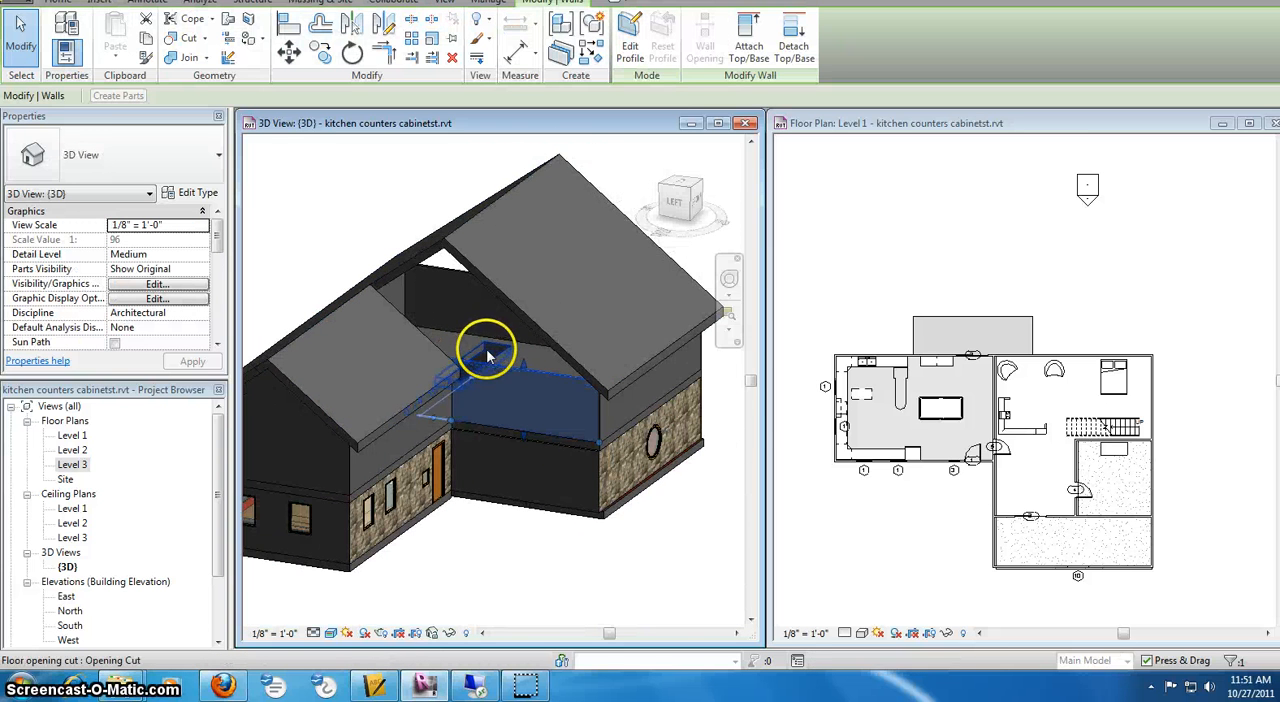
click(749, 50)
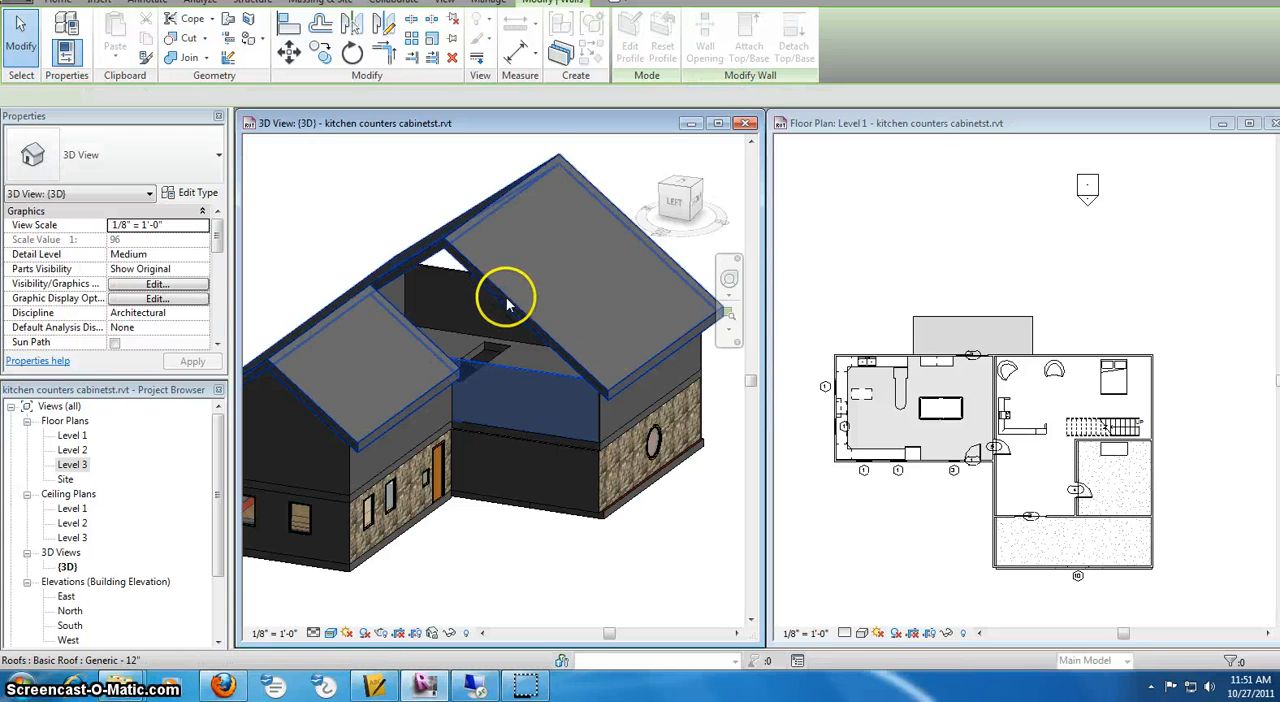
click(508, 294)
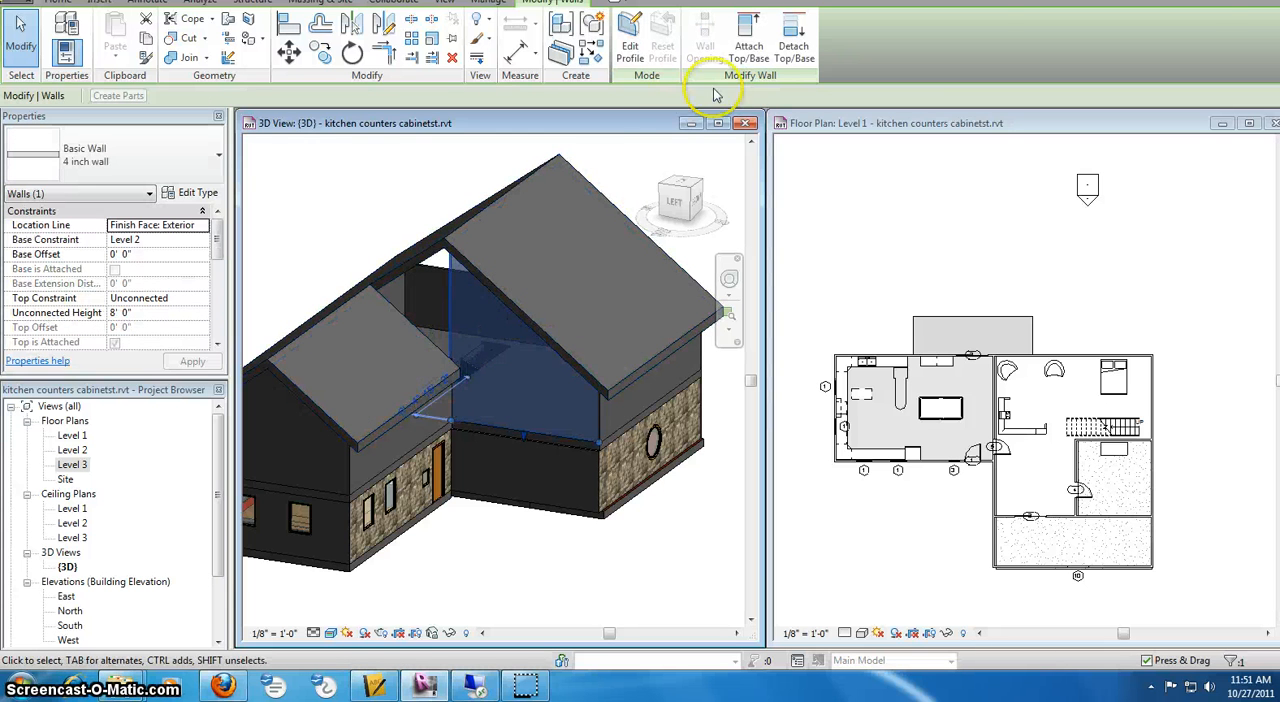
click(638, 178)
View the house from its east side and attach the top of the upper east end wall to the gable roof
drag(688, 201, 628, 209)
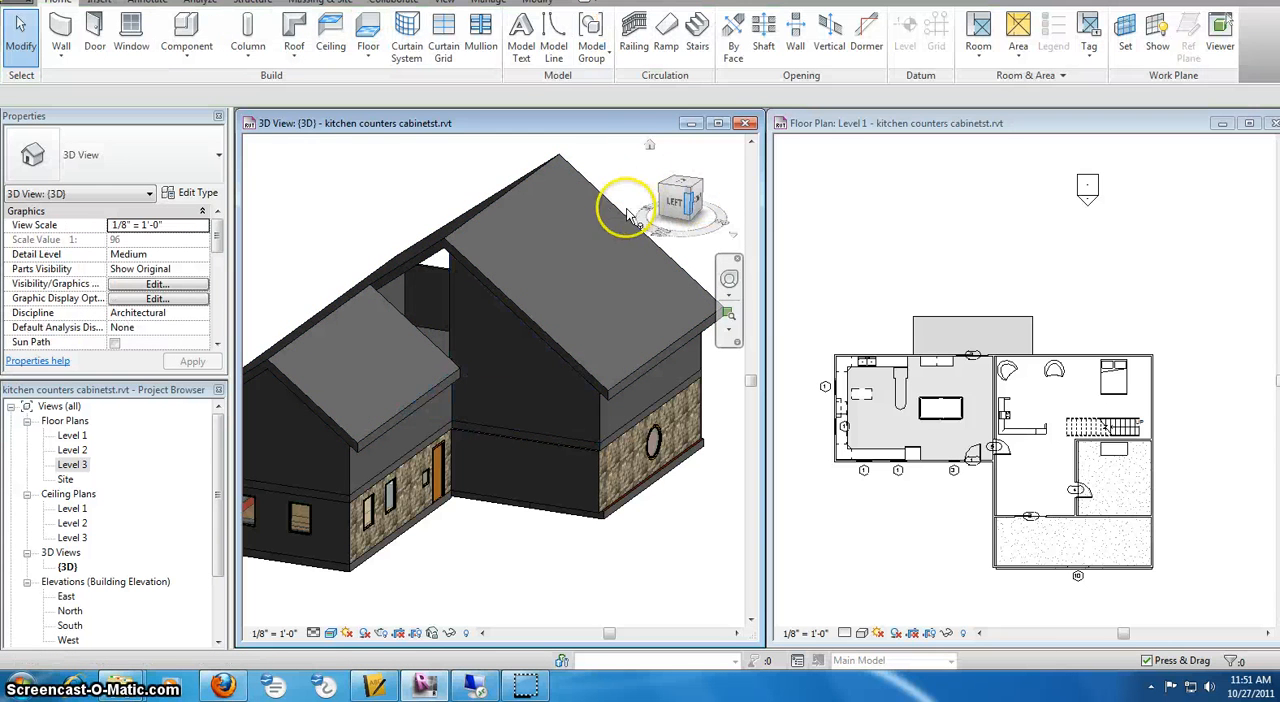
click(683, 183)
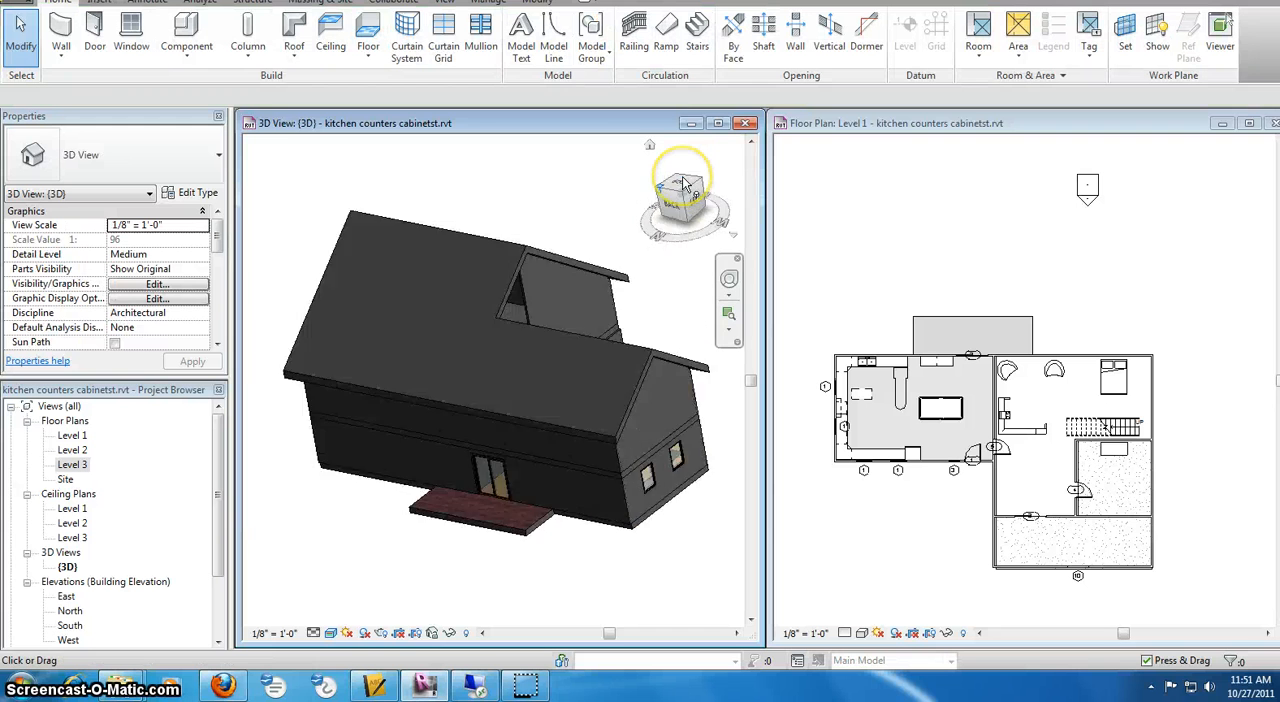
scroll(352, 466, up, 4)
scroll(356, 455, down, 4)
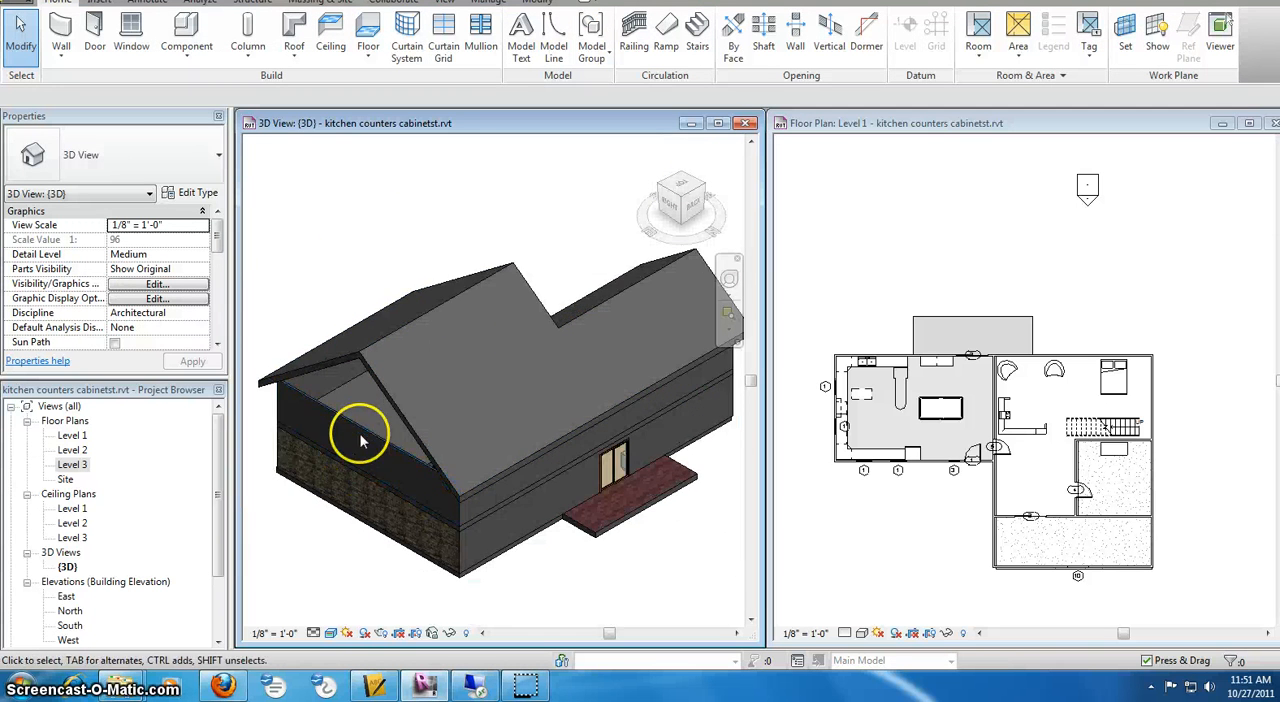
scroll(358, 440, down, 2)
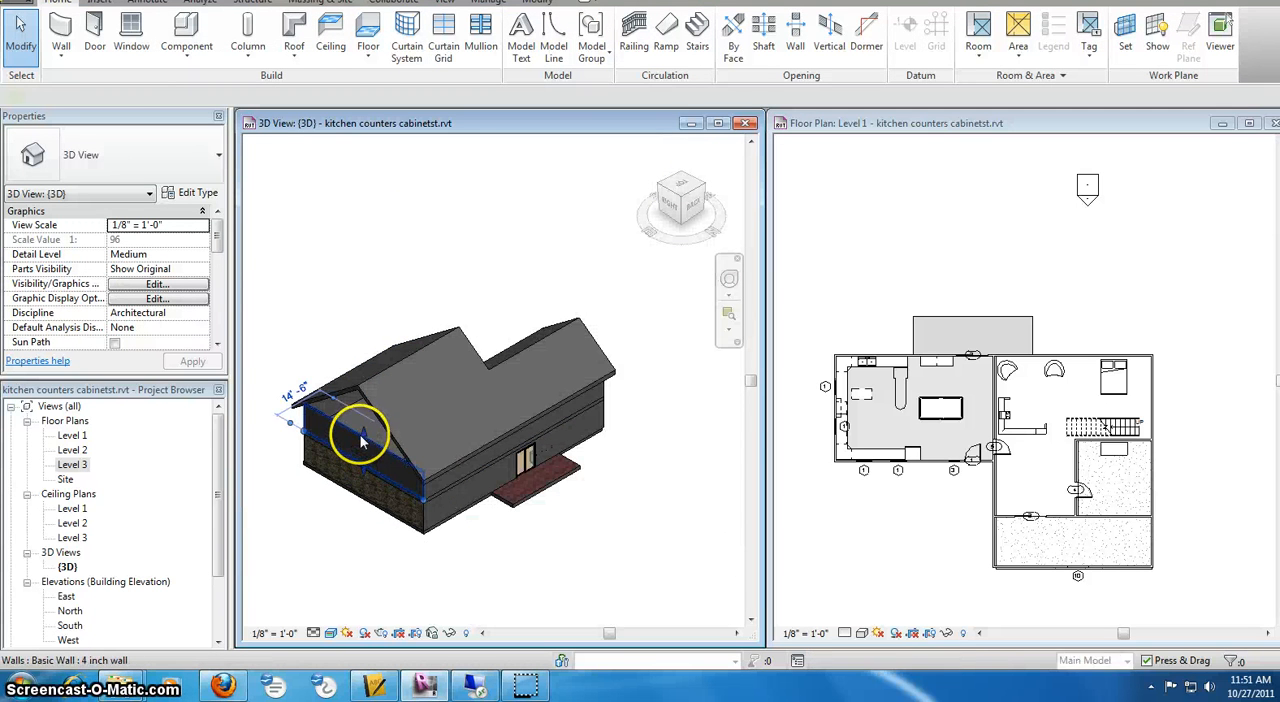
click(362, 445)
scroll(345, 428, up, 3)
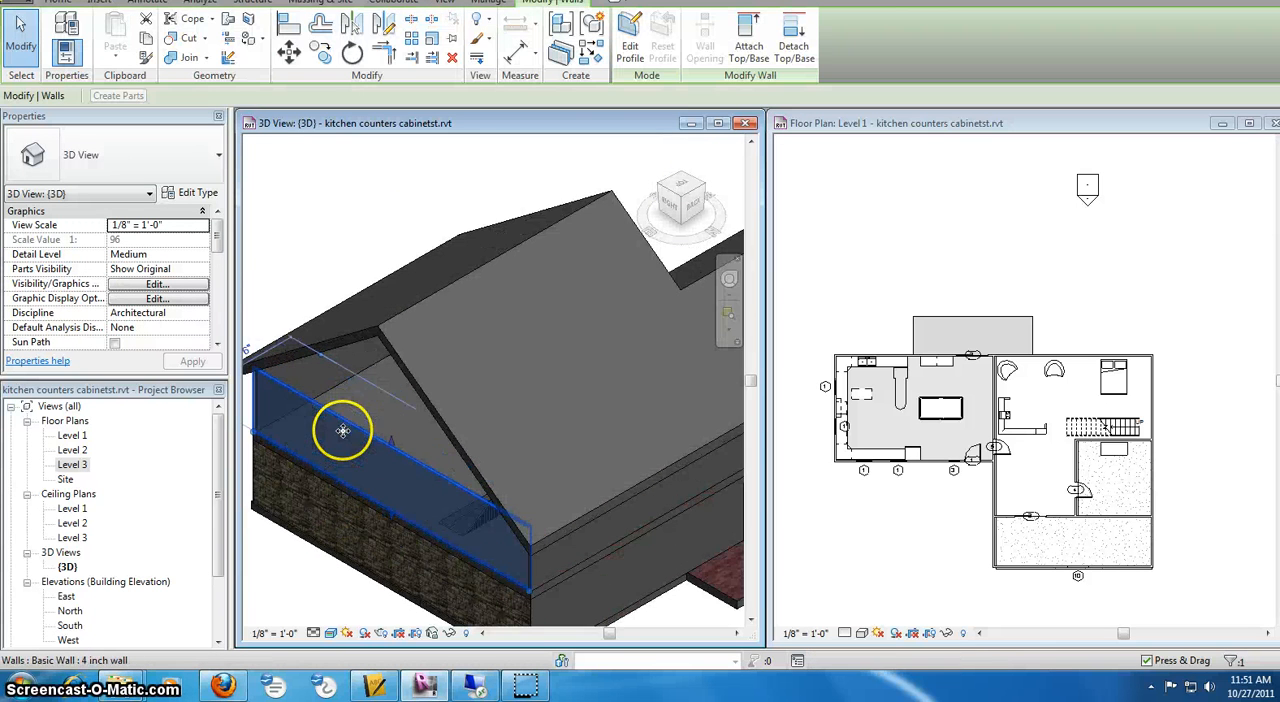
click(749, 46)
click(429, 415)
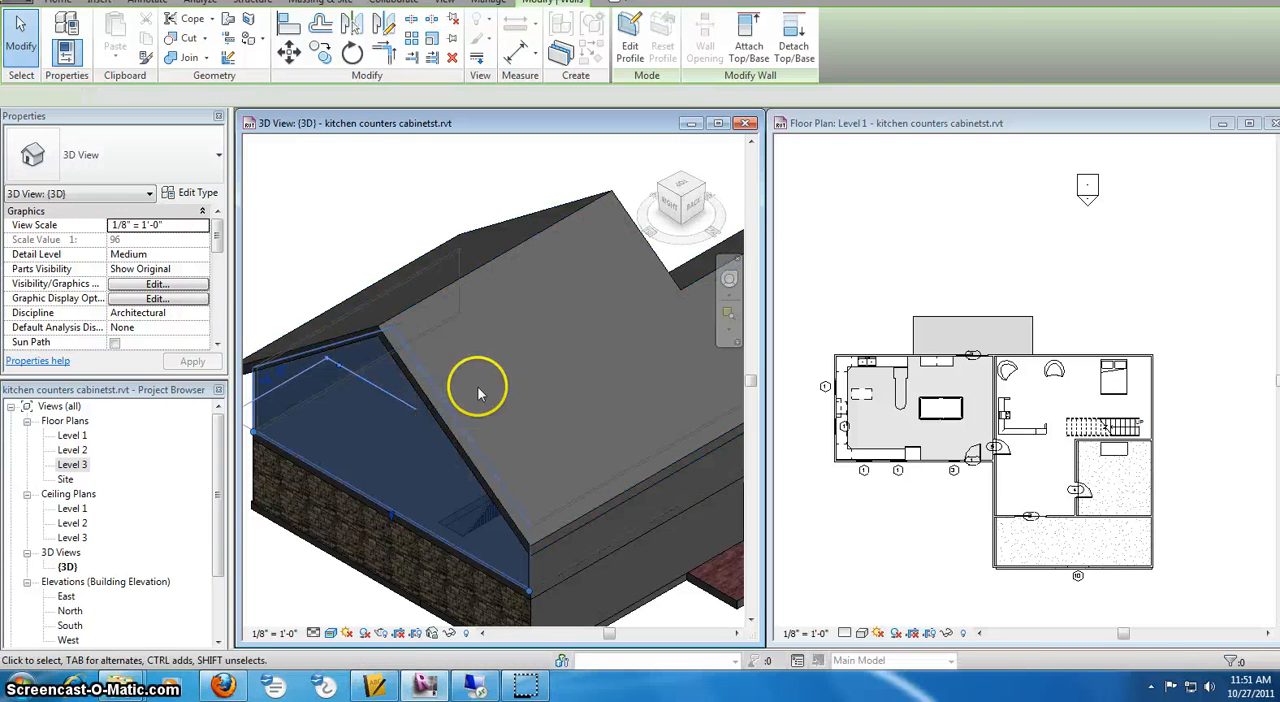
click(409, 240)
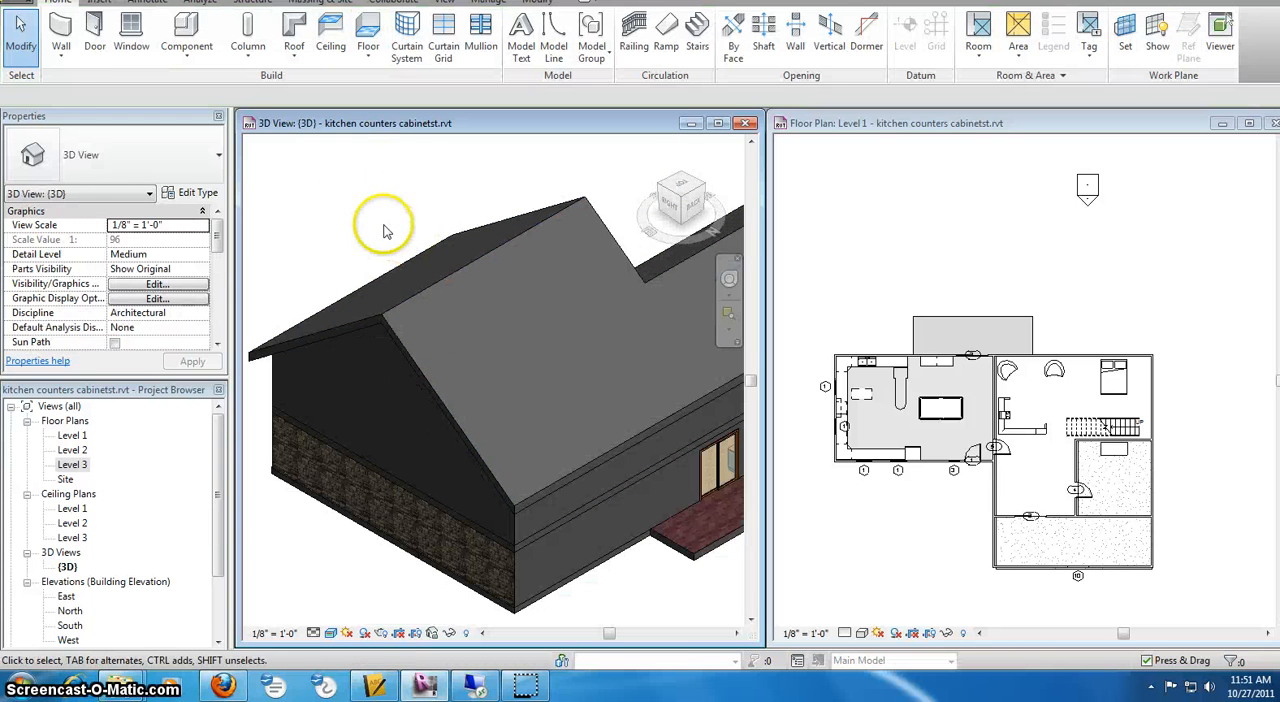